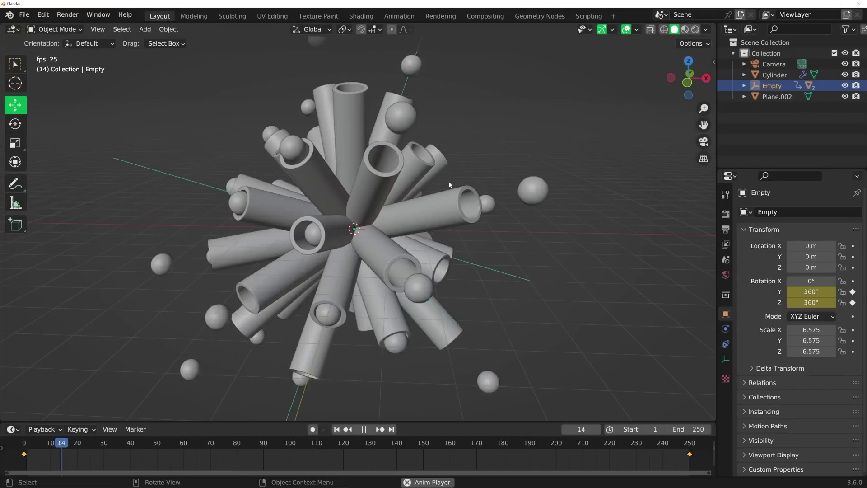
# - View the tube burst through the scene camera
pyautogui.press('KP_0')
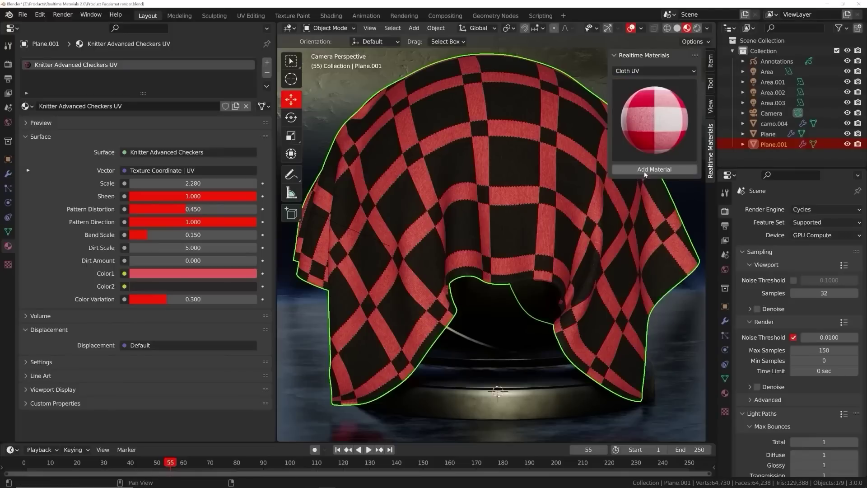
# - Apply the Knitter Picnic material to the cloth, make its checks orange, and raise Missing Pattern slightly
pyautogui.click(194, 274)
pyautogui.click(167, 200)
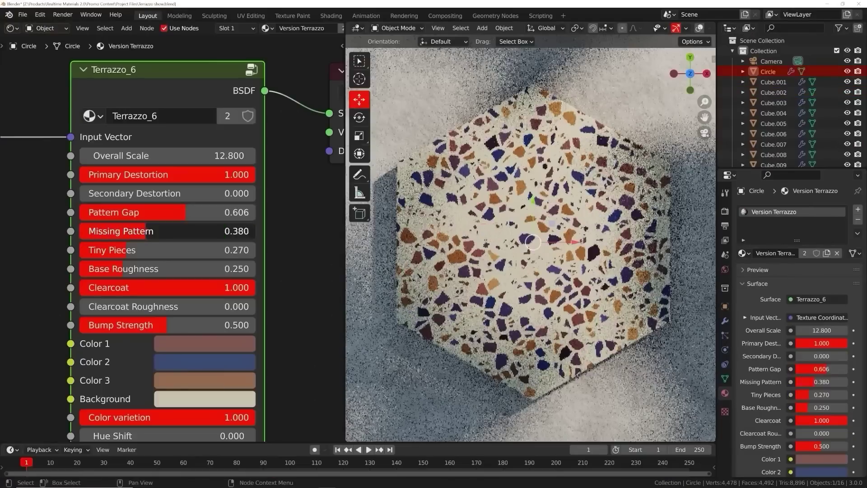
pyautogui.moveTo(146, 231); pyautogui.dragTo(152, 233)
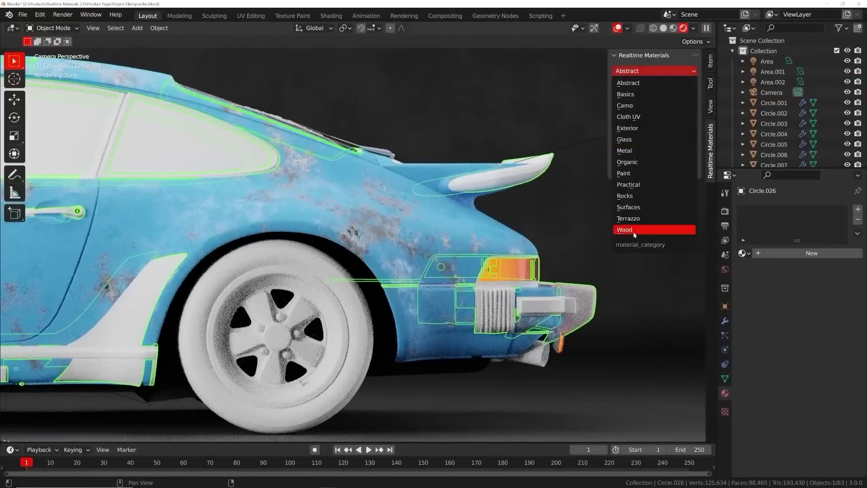
# - Apply a Surfaces material to the car part, then choose a material category for the tyre
pyautogui.click(625, 228)
pyautogui.click(652, 226)
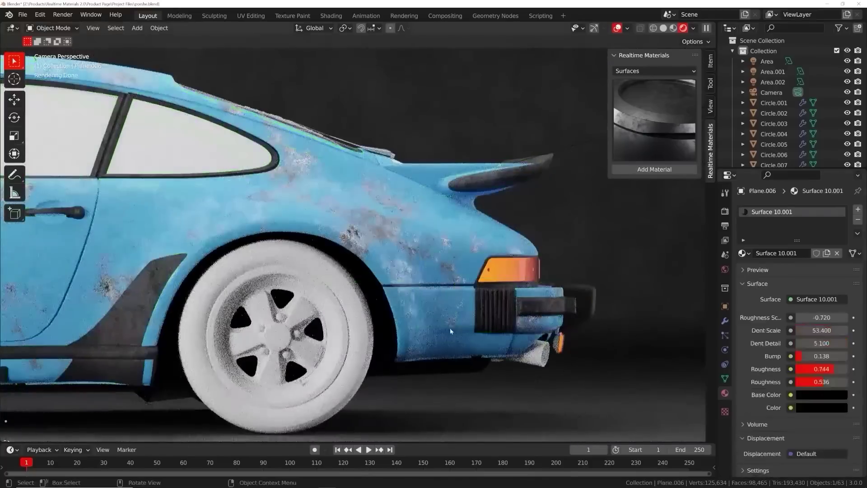
pyautogui.click(790, 222)
pyautogui.click(655, 71)
pyautogui.click(639, 129)
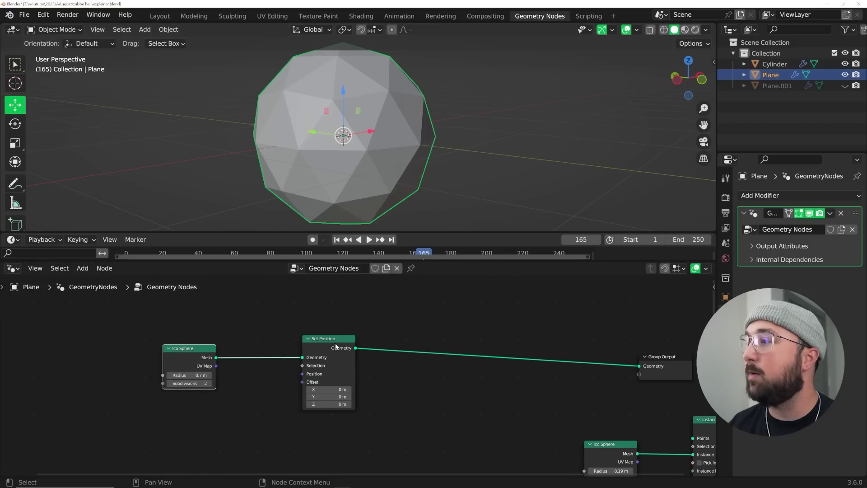
# - Wire the second Multiply output into Set Position's Offset and play the spiky deformation
pyautogui.moveTo(336, 347); pyautogui.dragTo(366, 339)
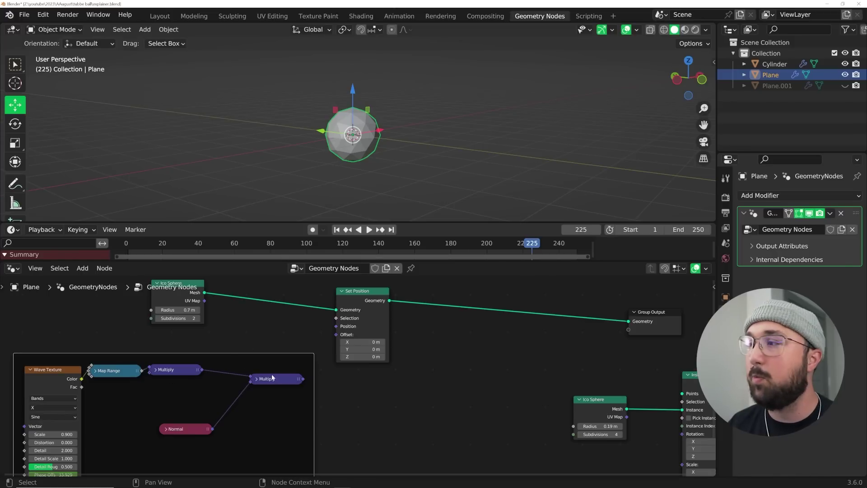
pyautogui.moveTo(302, 378); pyautogui.dragTo(337, 334)
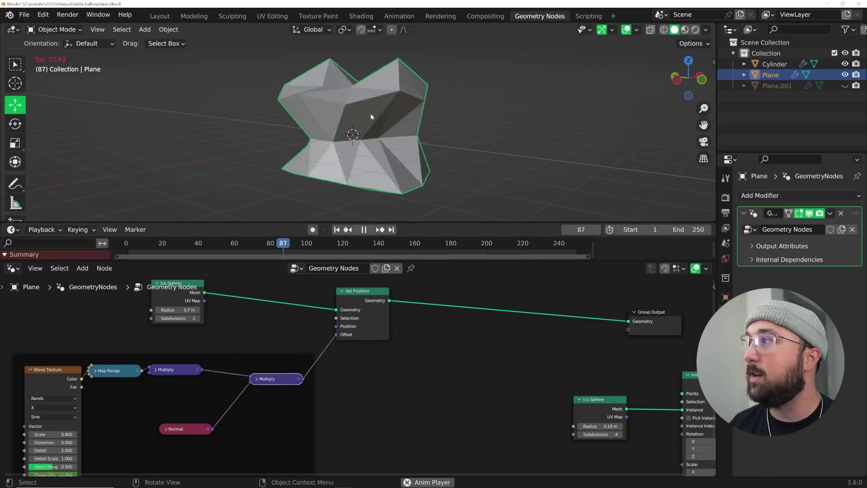
pyautogui.press('space')
pyautogui.press('space')
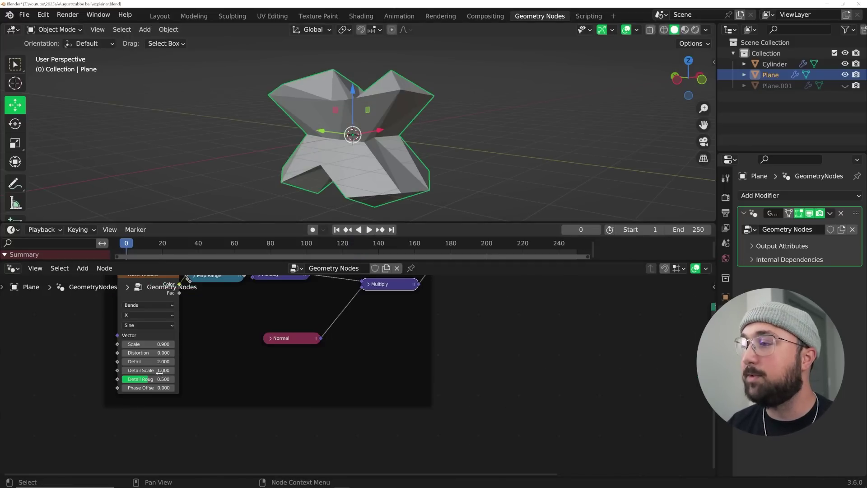
# - Keyframe the wave's Phase Offset at different frames, play through to frame 72, and deselect the sphere
pyautogui.scroll(2, 144, 390)
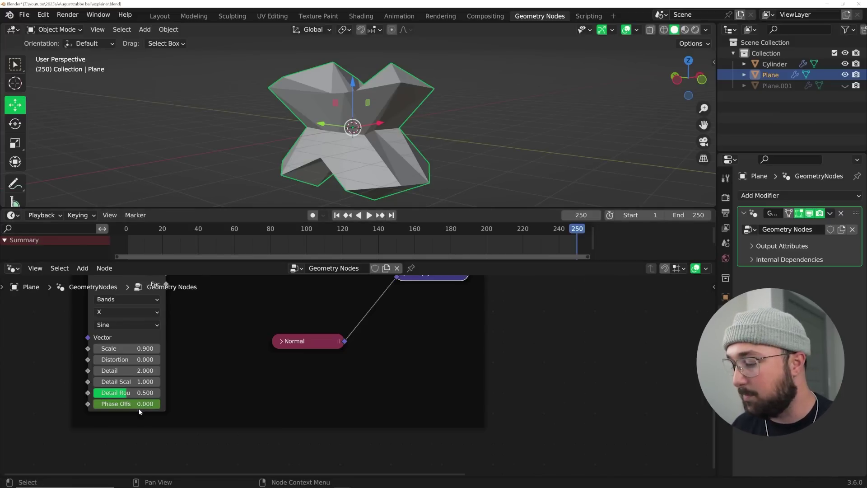
pyautogui.click(139, 408)
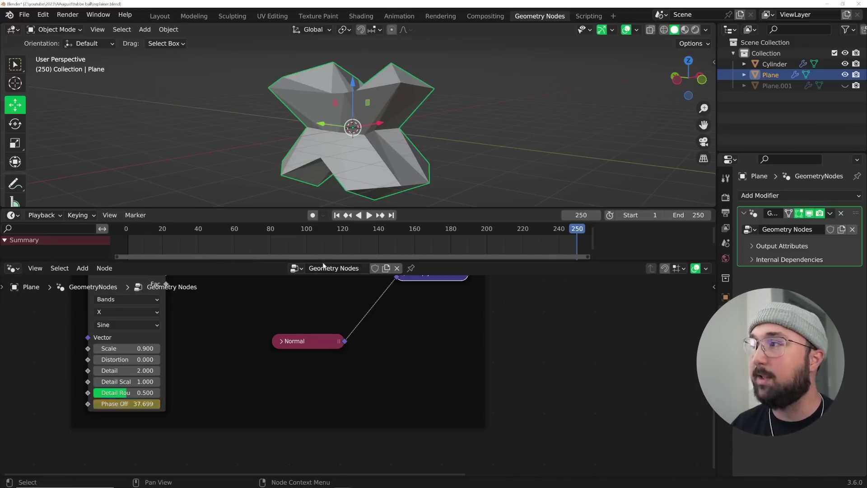
pyautogui.click(531, 238)
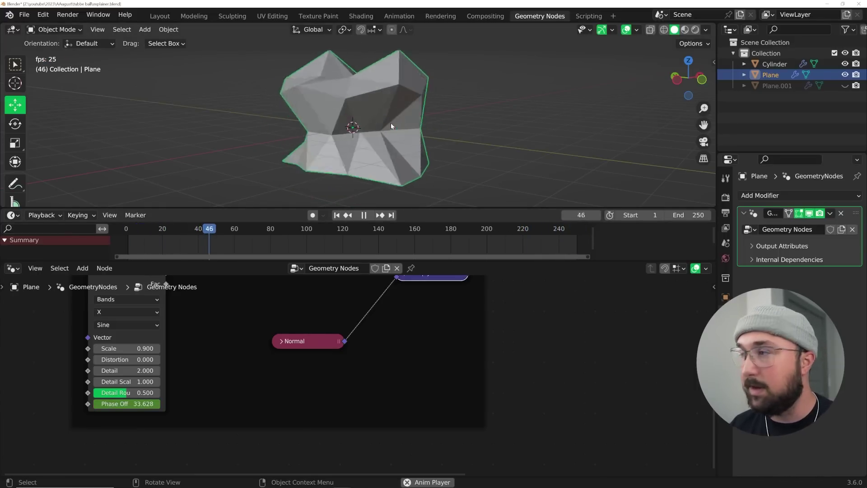
pyautogui.press('space')
pyautogui.press('space')
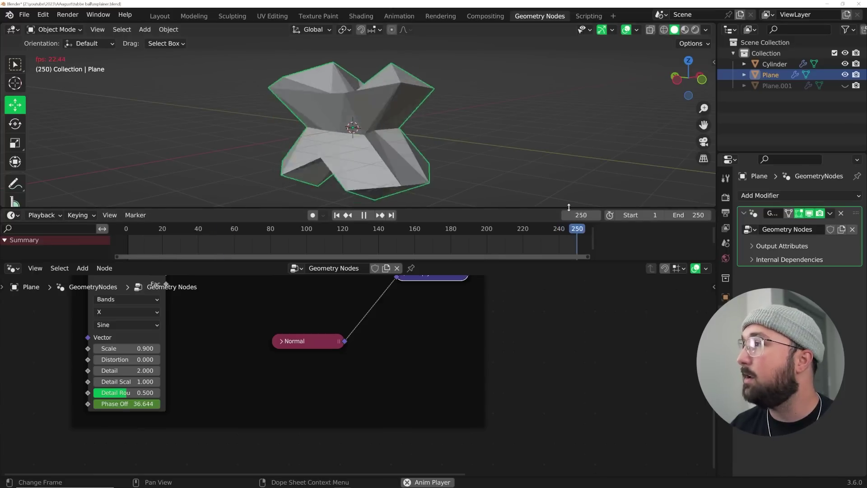
pyautogui.press('space')
pyautogui.click(508, 121)
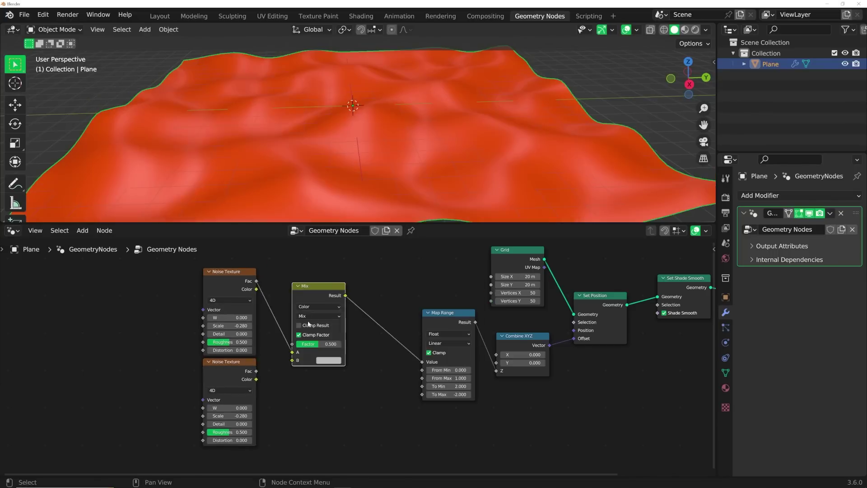
pyautogui.moveTo(3, 221); pyautogui.dragTo(13, 177)
pyautogui.click(12, 179)
pyautogui.click(165, 226)
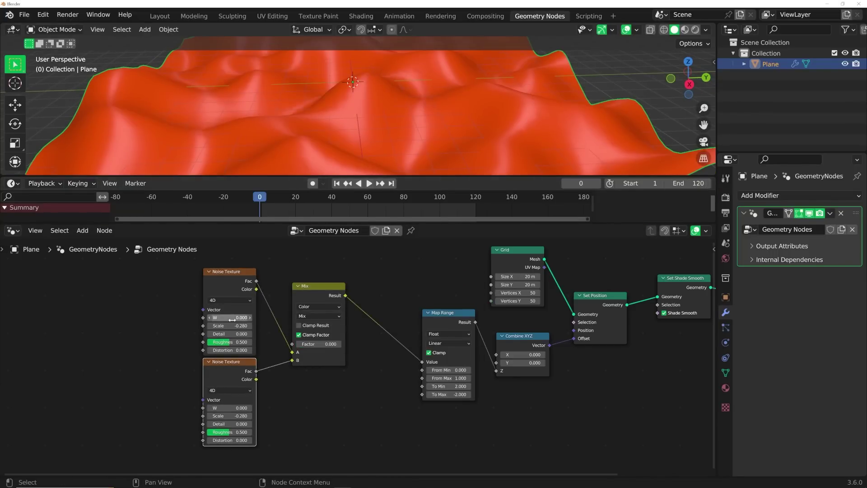
pyautogui.hotkey('shift', 'Right')
pyautogui.press('i')
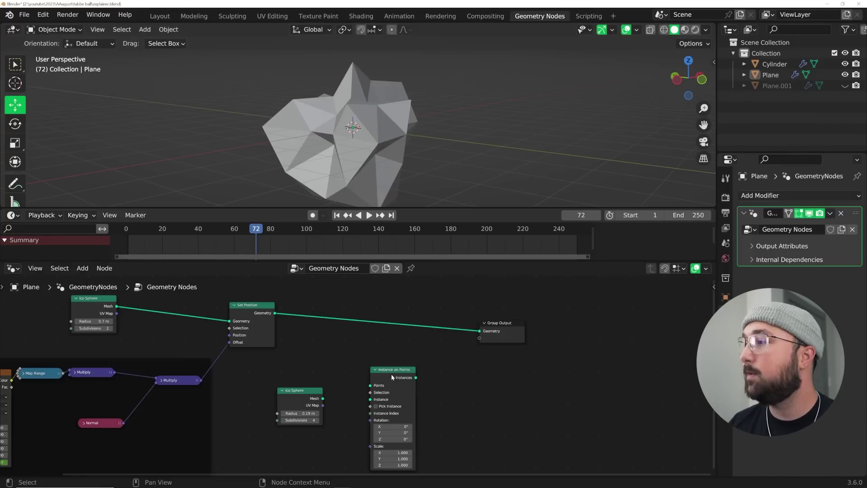
# - Put Instance on Points after Set Position, feed it the small Ico Sphere, and play
pyautogui.moveTo(382, 316); pyautogui.dragTo(382, 300)
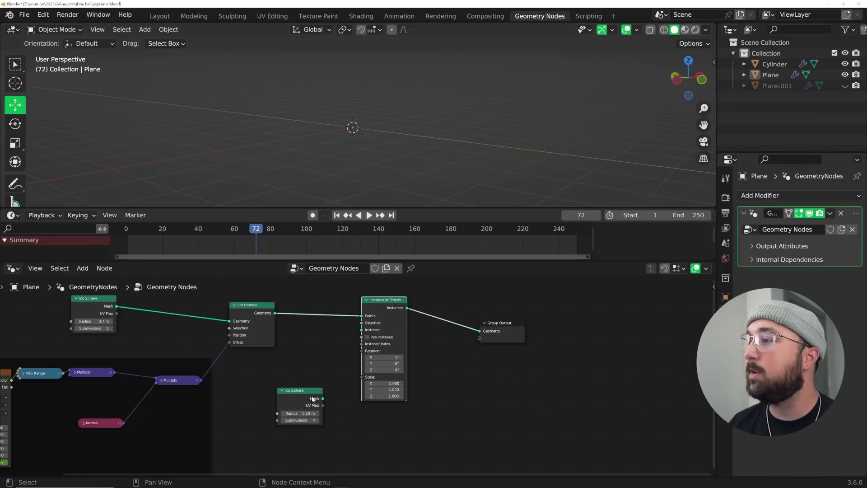
pyautogui.moveTo(312, 399); pyautogui.dragTo(315, 359)
pyautogui.moveTo(362, 334); pyautogui.dragTo(361, 330)
pyautogui.press('space')
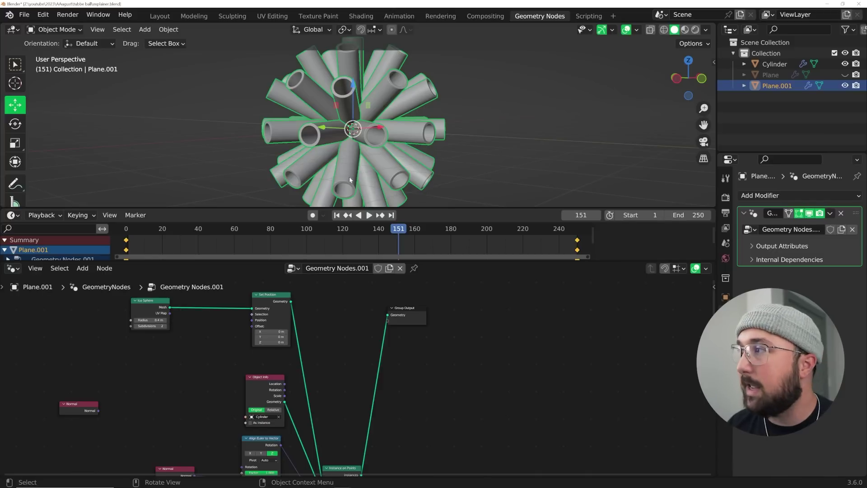
# - Orbit the tube ball and trial a higher Scale Z, then cancel it
pyautogui.moveTo(372, 141); pyautogui.dragTo(357, 140, button='middle')
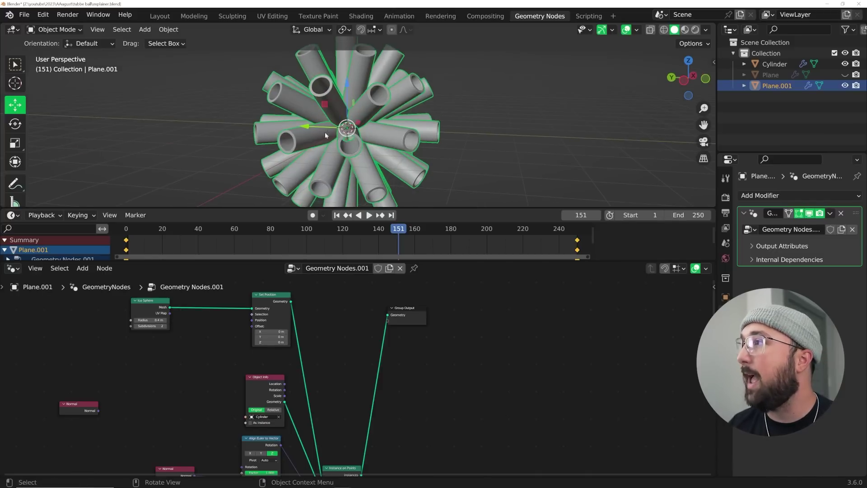
pyautogui.scroll(5, 358, 137)
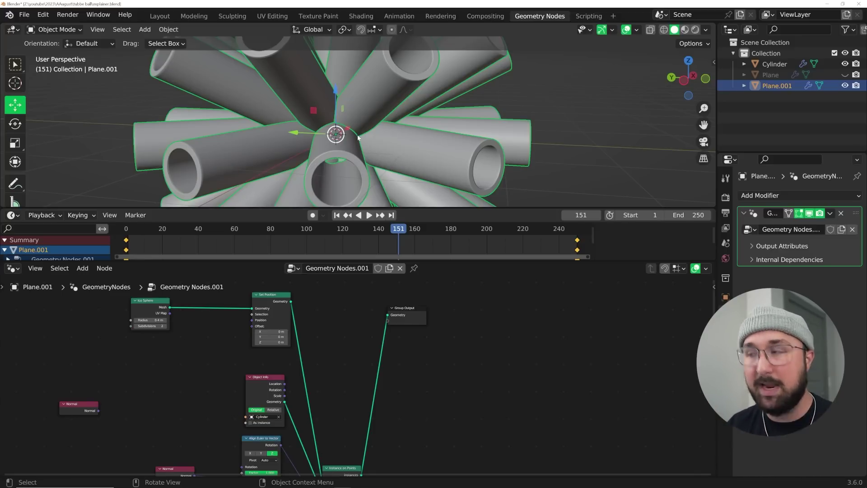
pyautogui.scroll(-6, 467, 99)
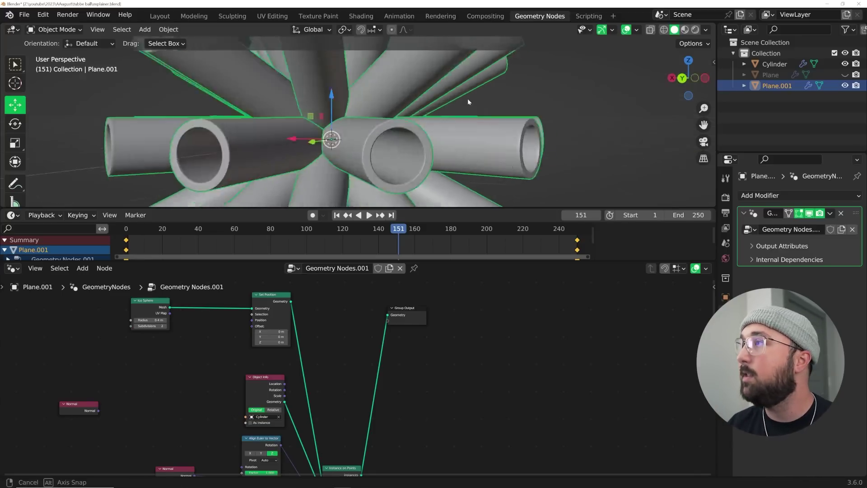
pyautogui.moveTo(490, 115); pyautogui.dragTo(373, 131, button='middle')
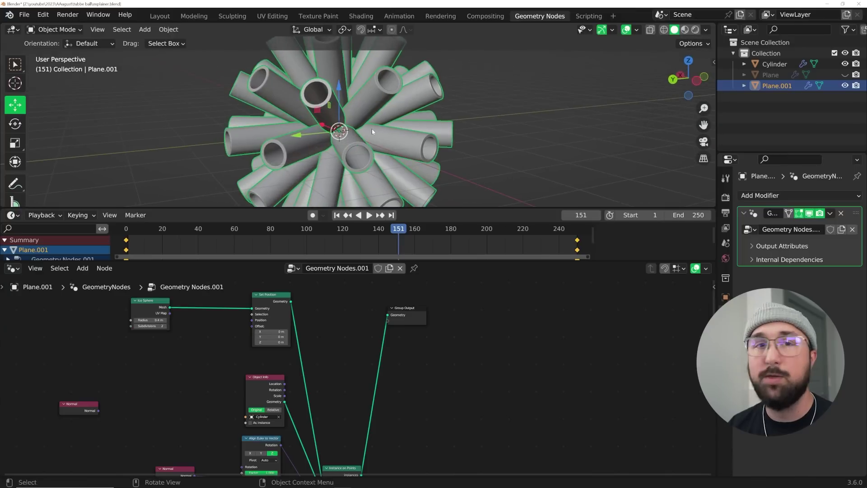
pyautogui.scroll(5, 324, 320)
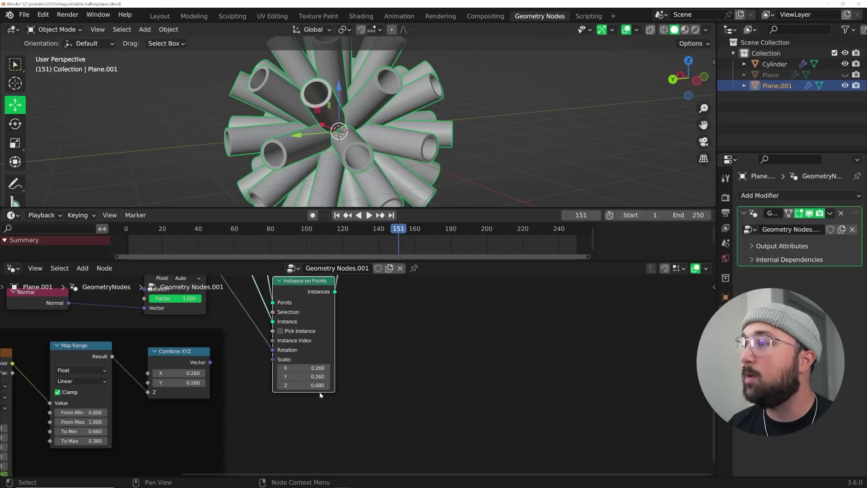
pyautogui.moveTo(303, 385); pyautogui.dragTo(336, 385)
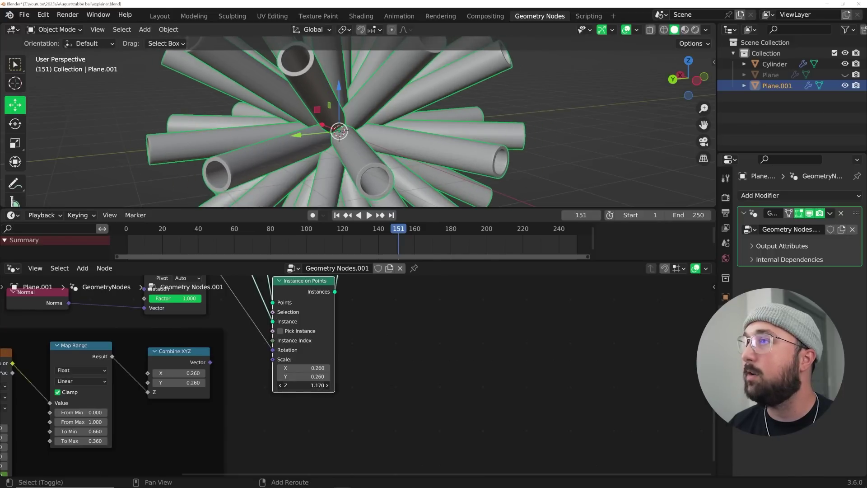
pyautogui.press('Escape')
# - Link Combine XYZ Vector to Instance on Points Scale, trial To Min, and play the pulsing tubes
pyautogui.moveTo(203, 403); pyautogui.dragTo(305, 397, button='middle')
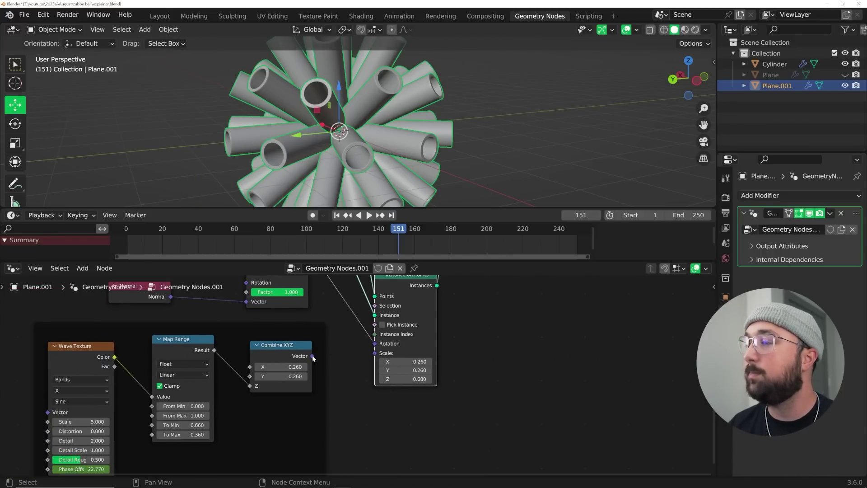
pyautogui.moveTo(312, 356); pyautogui.dragTo(375, 355)
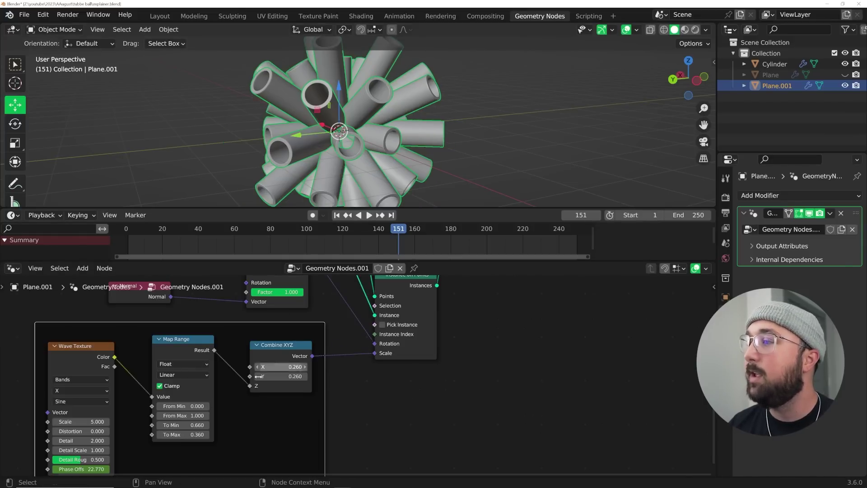
pyautogui.moveTo(182, 435); pyautogui.dragTo(217, 425)
pyautogui.press('Escape')
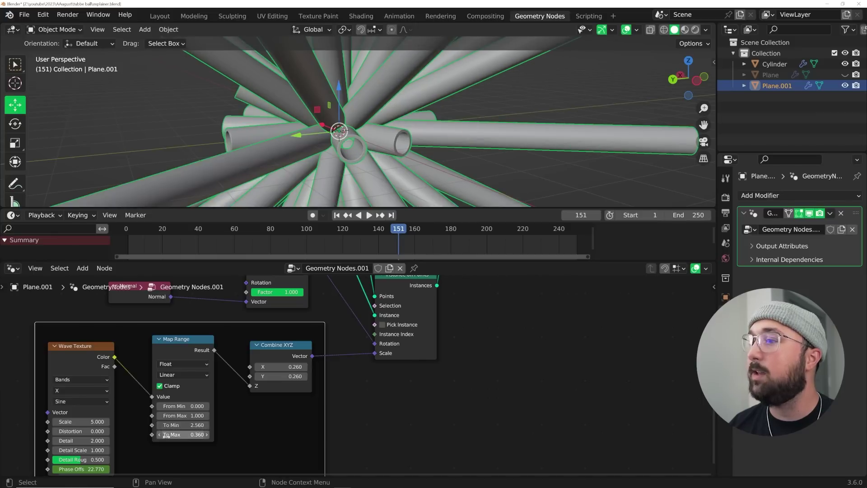
pyautogui.press('space')
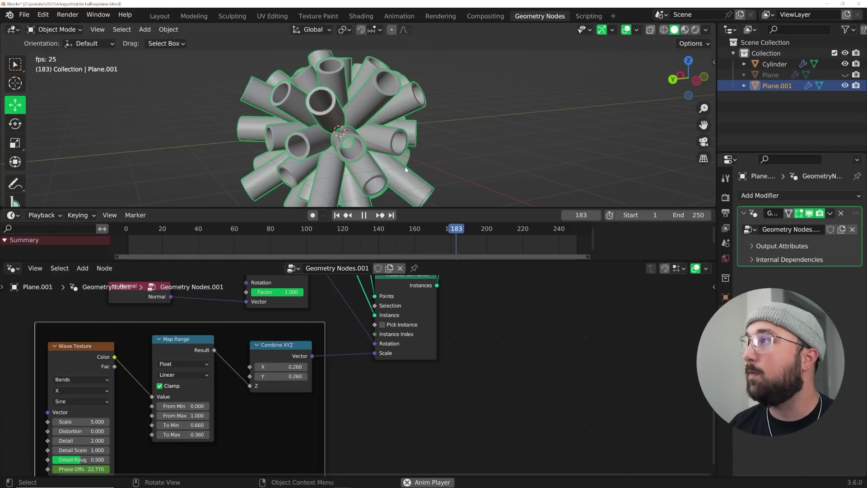
pyautogui.press('space')
pyautogui.keyDown('shift'); pyautogui.moveTo(495, 128); pyautogui.dragTo(506, 98, button='middle'); pyautogui.keyUp('shift')
pyautogui.moveTo(107, 357); pyautogui.dragTo(158, 320, button='middle')
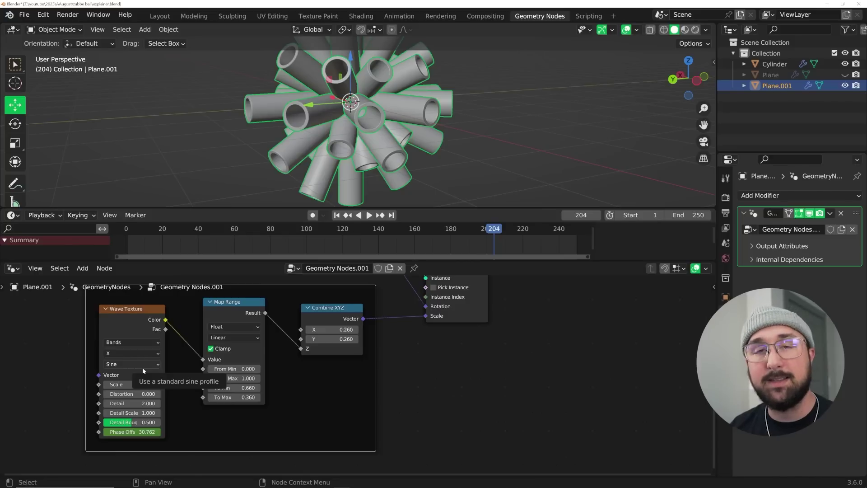
# - Unhide the Plane spheres in the Outliner, deselect Plane.001, and orbit during playback
pyautogui.press('space')
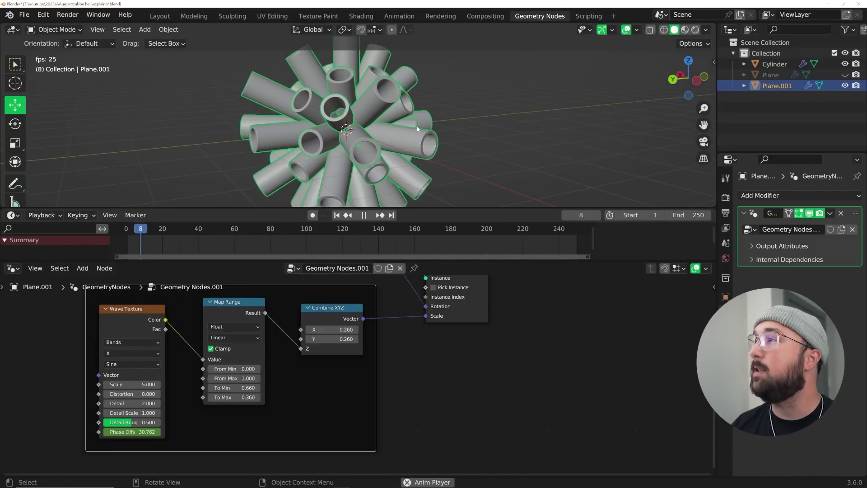
pyautogui.click(845, 75)
pyautogui.click(486, 133)
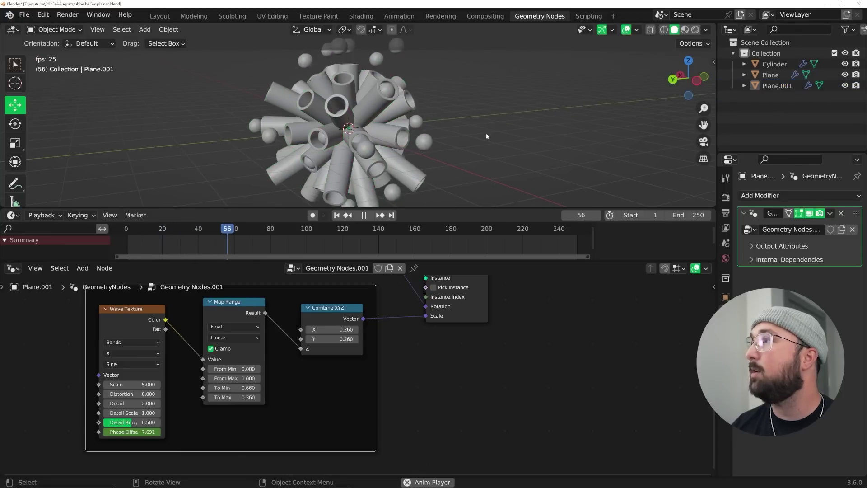
pyautogui.moveTo(460, 134); pyautogui.dragTo(490, 134, button='middle')
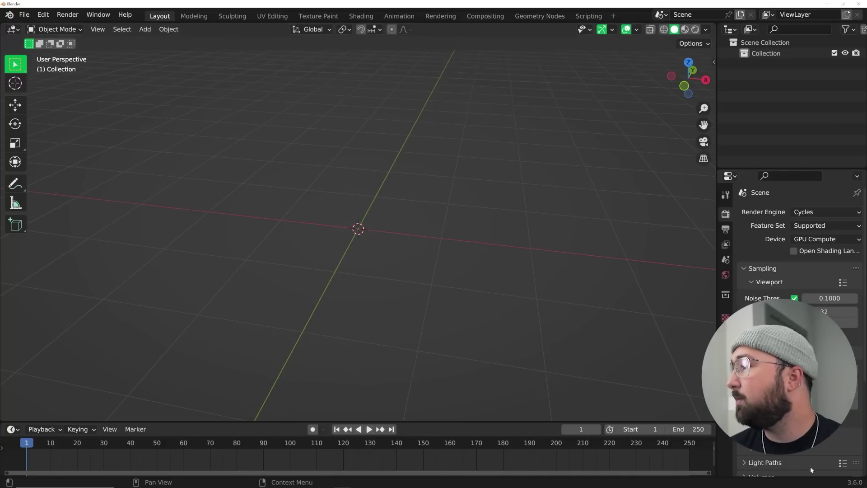
# - Add a plane and give it a new Geometry Nodes modifier in the Geometry Nodes workspace
pyautogui.hotkey('shift', 'a')
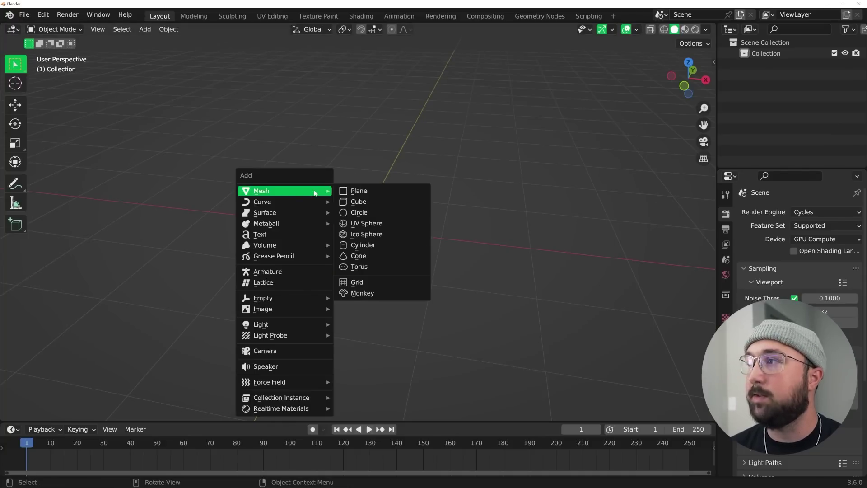
pyautogui.click(359, 190)
pyautogui.click(540, 16)
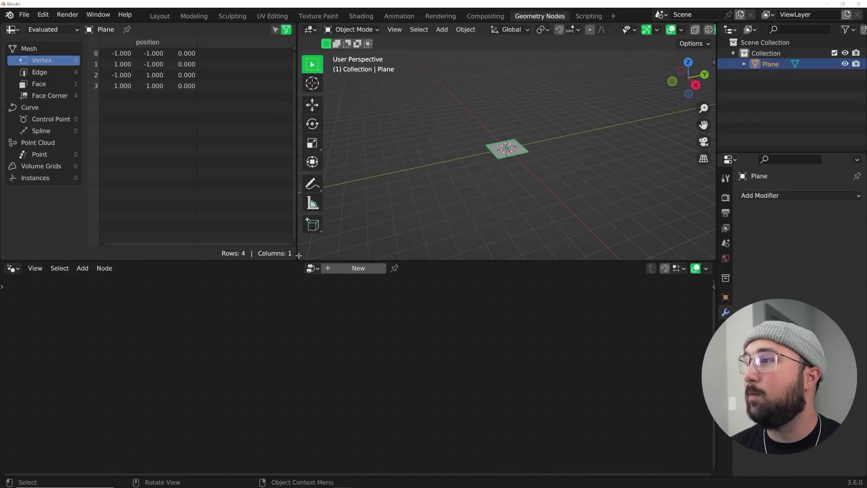
pyautogui.moveTo(299, 256); pyautogui.dragTo(213, 293)
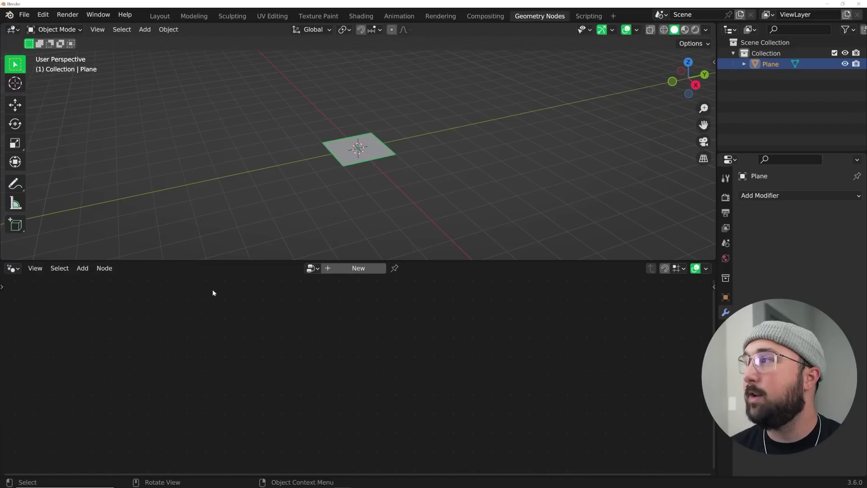
pyautogui.click(354, 269)
# - Add an Ico Sphere node with Subdivisions 2 and delete the Group Input node
pyautogui.scroll(1, 294, 354)
pyautogui.hotkey('shift', 'a')
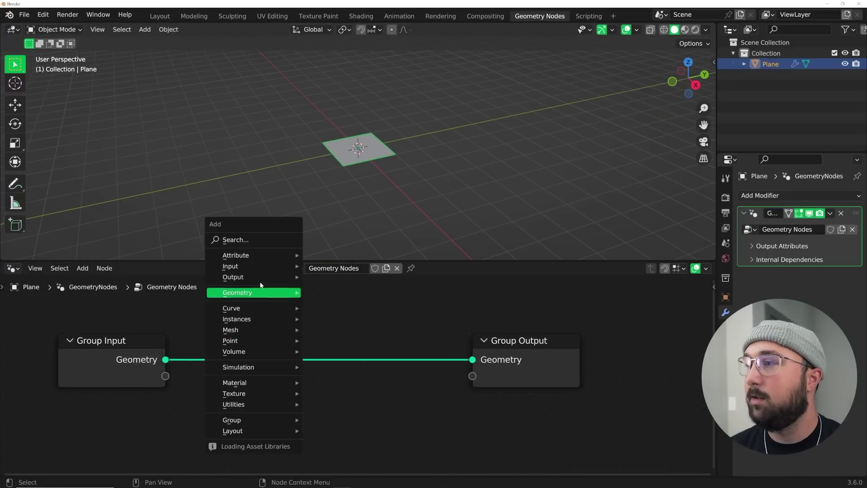
pyautogui.click(232, 240)
pyautogui.write('ico')
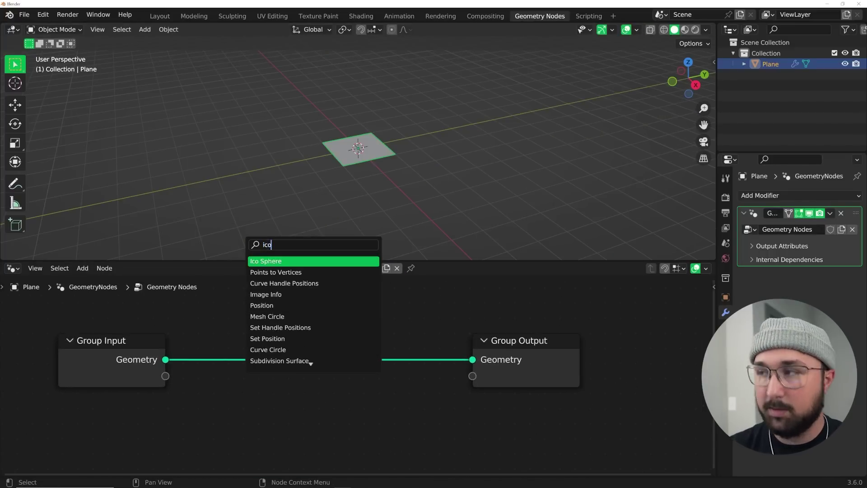
pyautogui.press('Return')
pyautogui.click(280, 335)
pyautogui.click(123, 352)
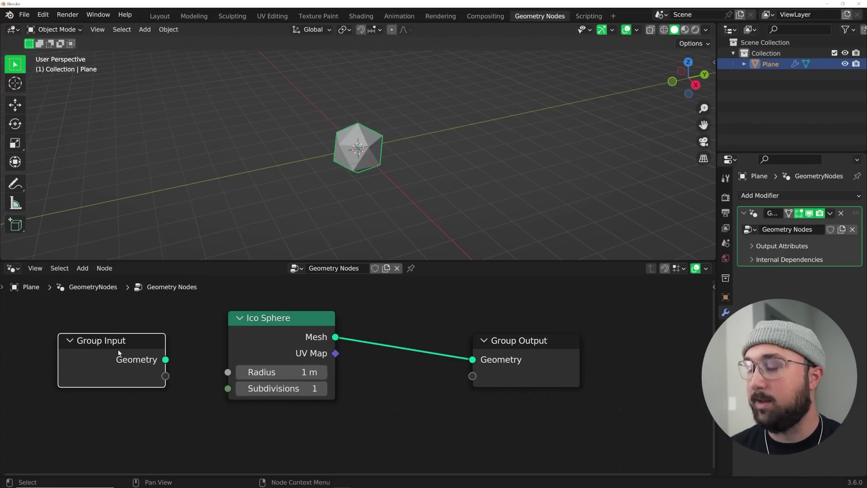
pyautogui.press('x')
pyautogui.click(324, 388)
pyautogui.scroll(3, 422, 180)
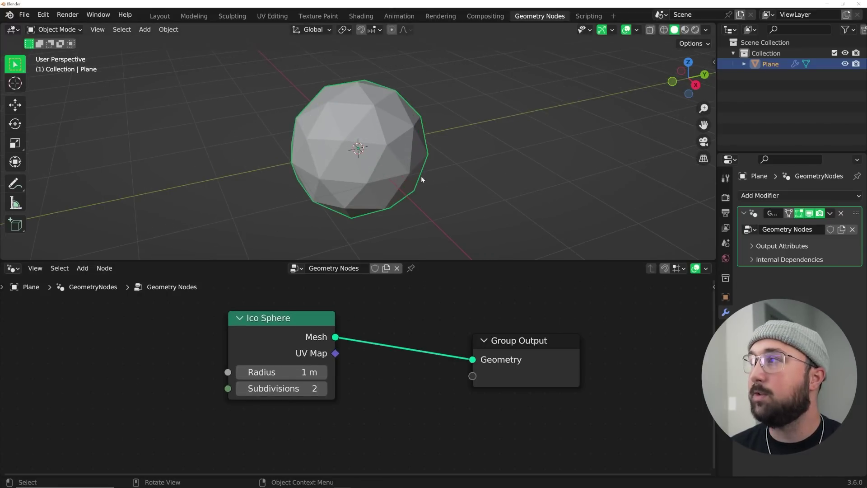
pyautogui.press('Home')
# - Add a Set Position node to the tree
pyautogui.hotkey('shift', 'a')
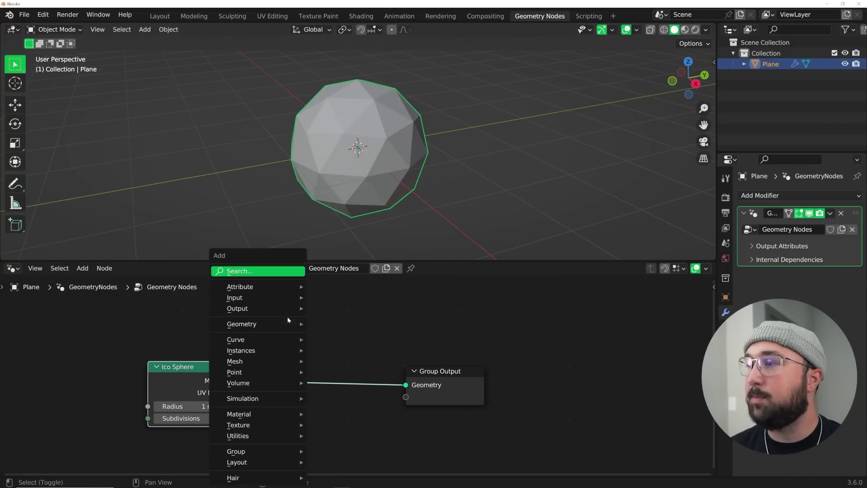
pyautogui.click(244, 271)
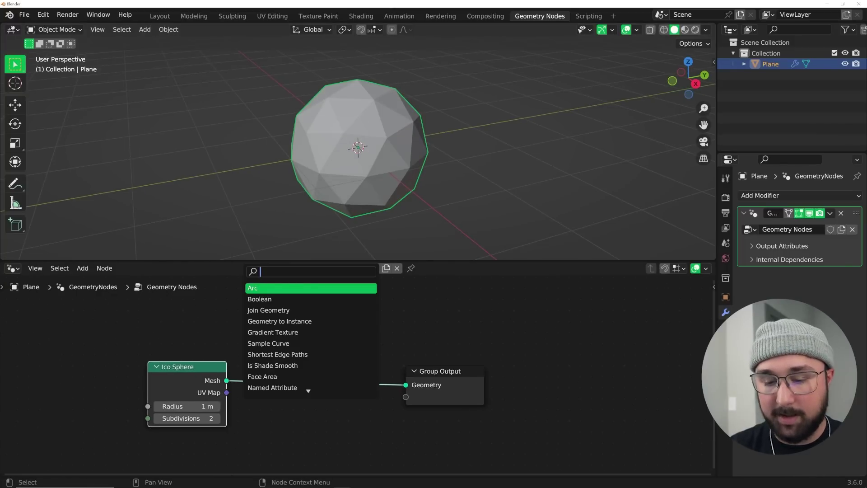
pyautogui.write('set')
pyautogui.press('Down')
pyautogui.press('Down')
pyautogui.press('Return')
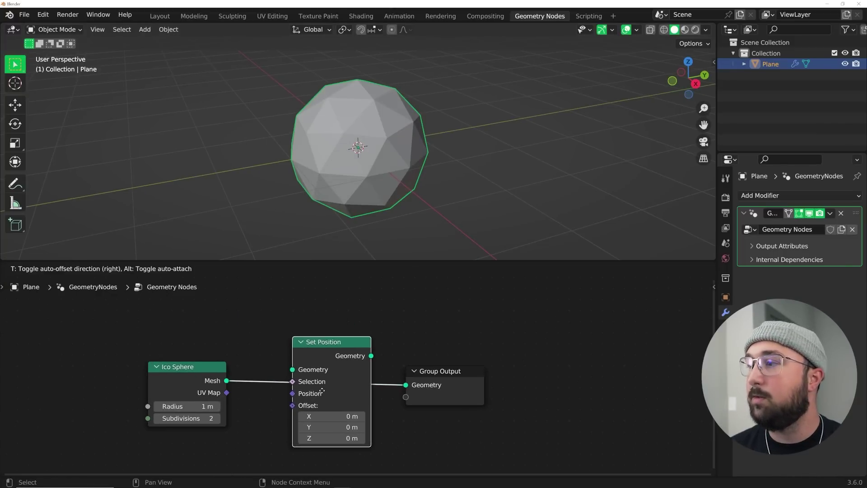
# - Insert Set Position between Ico Sphere and Group Output, and add a Wave Texture node
pyautogui.click(190, 336)
pyautogui.hotkey('shift', 'a')
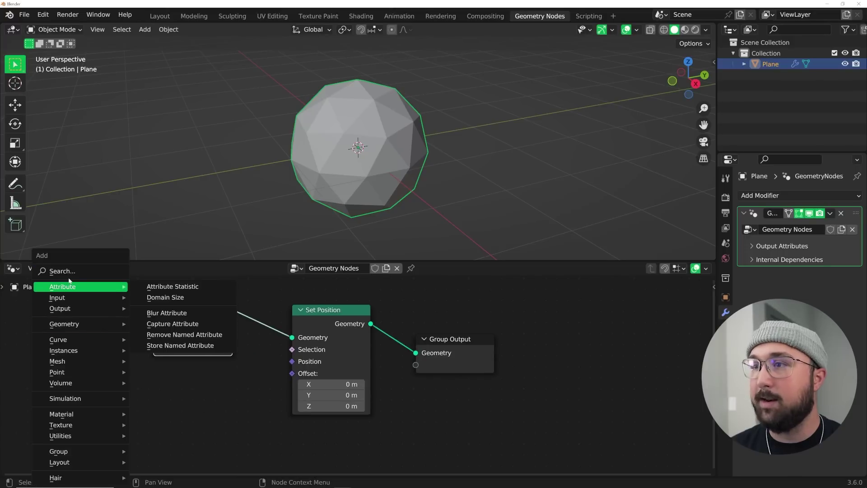
pyautogui.write('wacve')
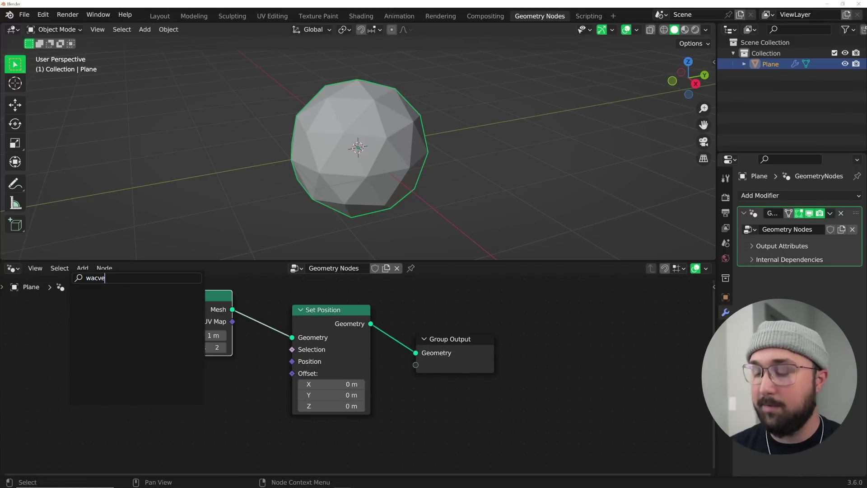
pyautogui.press('BackSpace')
pyautogui.press('BackSpace')
pyautogui.press('BackSpace')
pyautogui.press('BackSpace')
pyautogui.write('av')
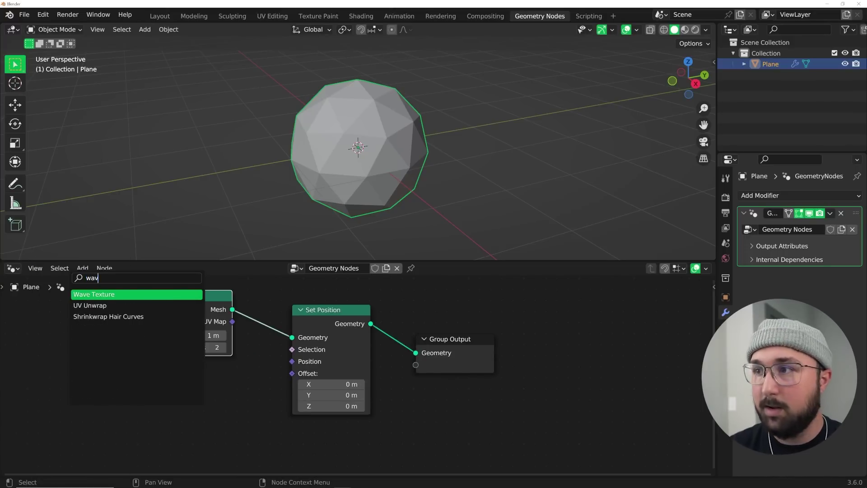
pyautogui.press('Return')
# - Plug the Wave Texture Color into Set Position's Offset and orbit the distorted sphere
pyautogui.click(107, 400)
pyautogui.moveTo(106, 400); pyautogui.dragTo(132, 373, button='middle')
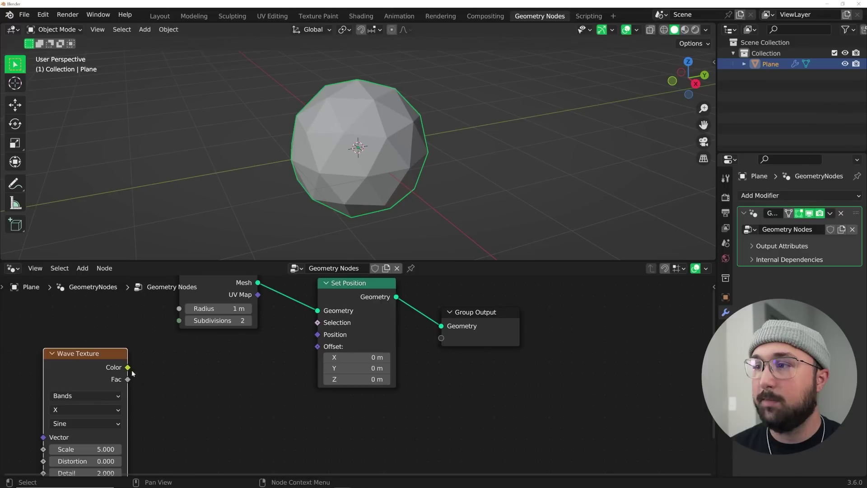
pyautogui.moveTo(128, 367); pyautogui.dragTo(318, 347)
pyautogui.moveTo(402, 180); pyautogui.dragTo(408, 179, button='middle')
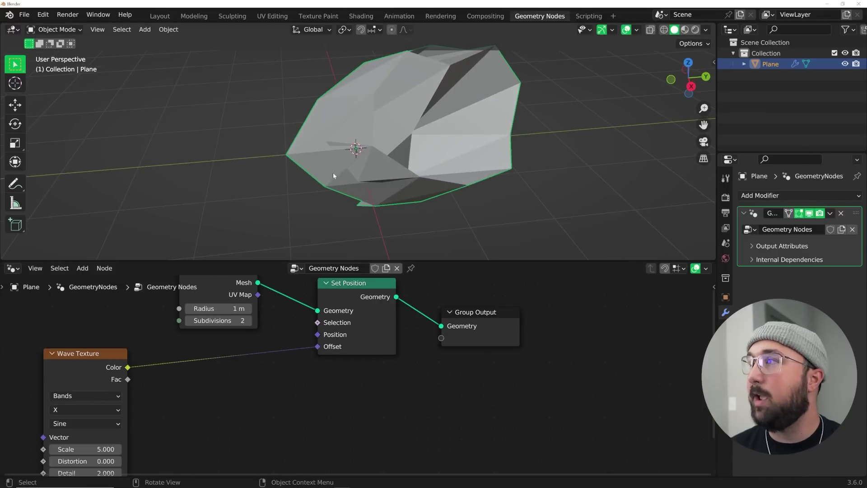
pyautogui.moveTo(333, 175); pyautogui.dragTo(407, 142, button='middle')
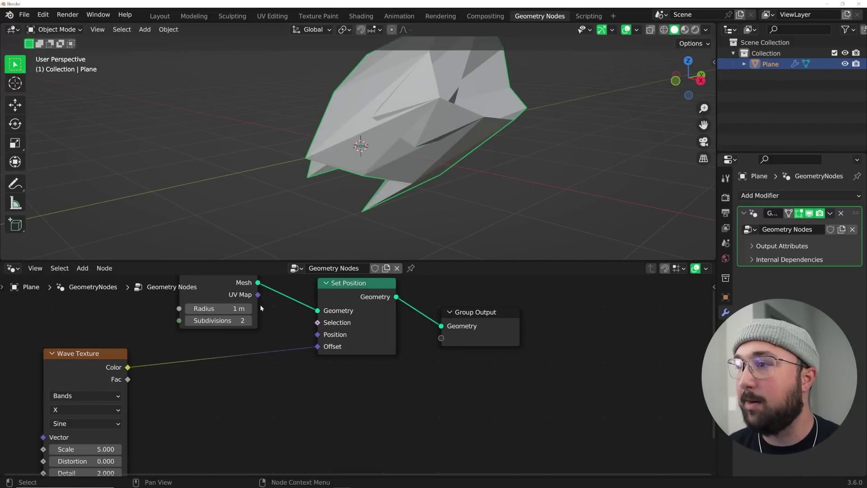
pyautogui.click(272, 215)
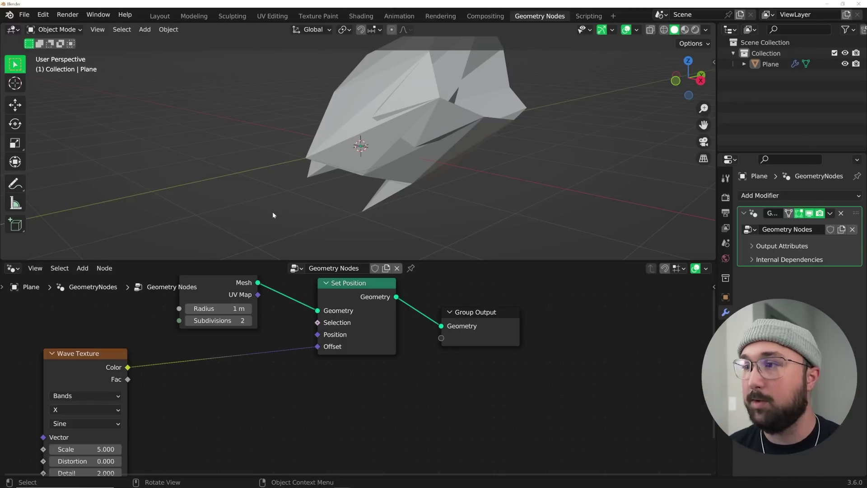
pyautogui.moveTo(84, 354); pyautogui.dragTo(42, 362)
pyautogui.hotkey('shift', 'a')
# - Insert a Vector Math node set to Multiply on the wave-to-Offset link
pyautogui.click(86, 272)
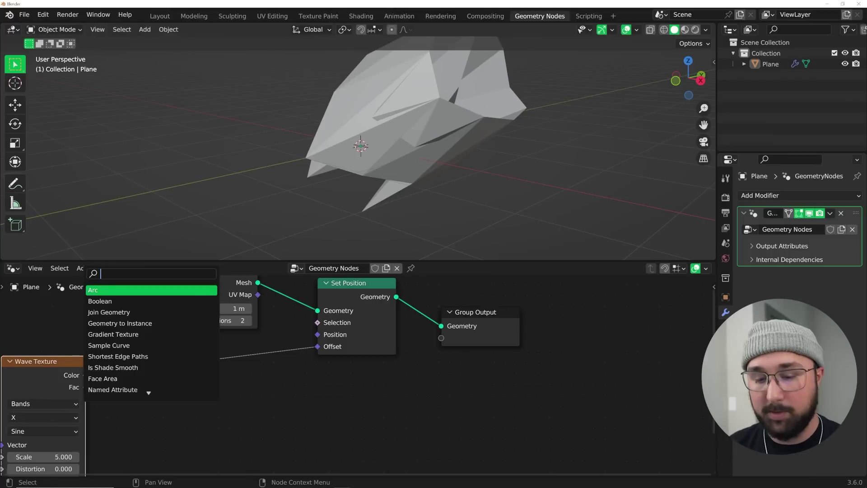
pyautogui.write('vec')
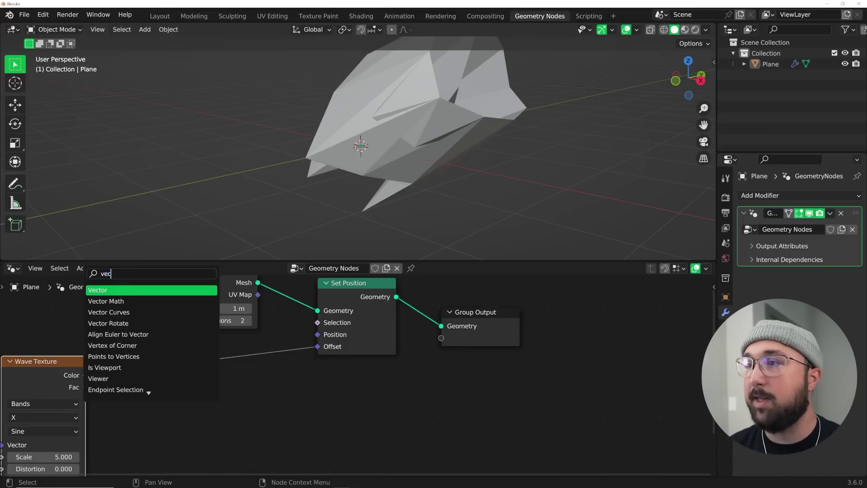
pyautogui.press('Down')
pyautogui.press('Return')
pyautogui.click(200, 376)
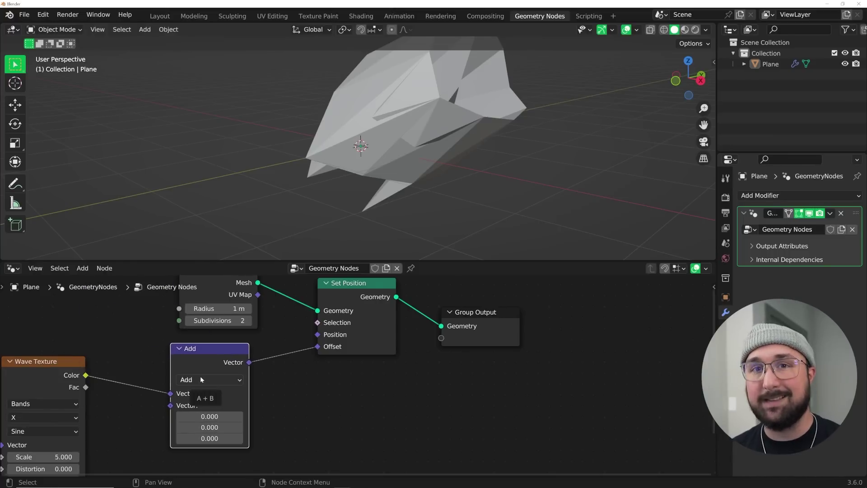
pyautogui.scroll(-2, 172, 384)
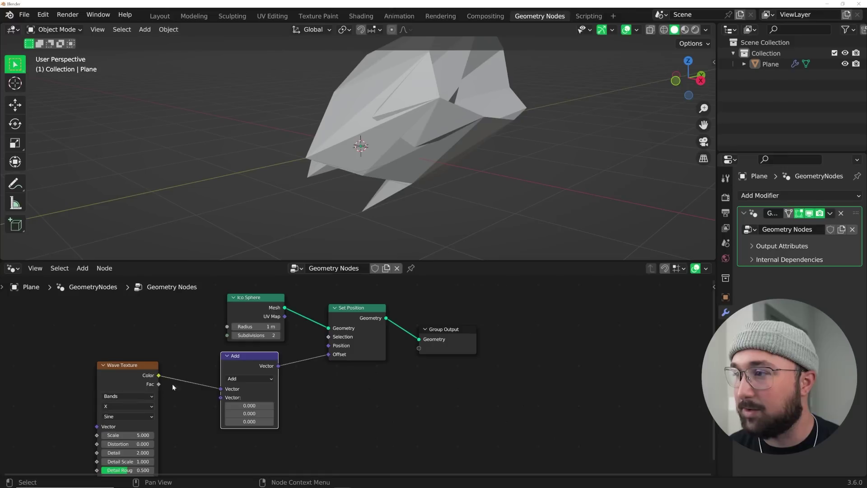
pyautogui.click(235, 380)
pyautogui.click(243, 353)
# - Add a Normal node and connect it to the Multiply's second Vector input
pyautogui.hotkey('shift', 'a')
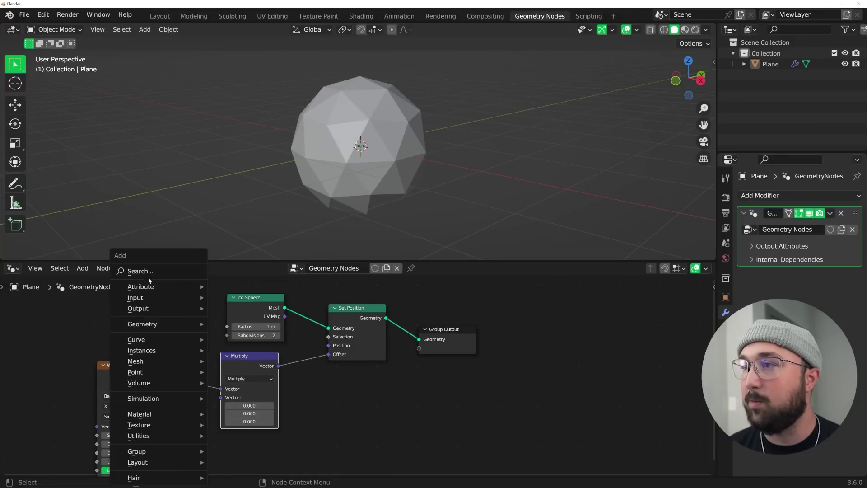
pyautogui.click(135, 270)
pyautogui.write('norm')
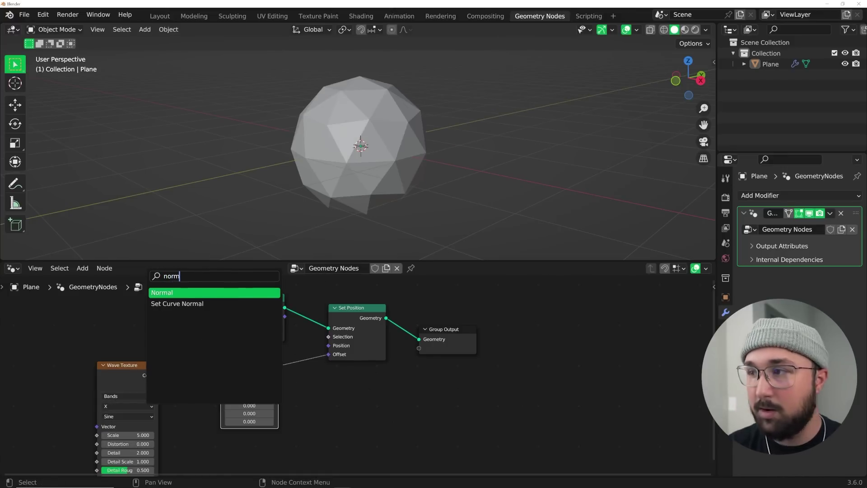
pyautogui.press('Return')
pyautogui.click(179, 415)
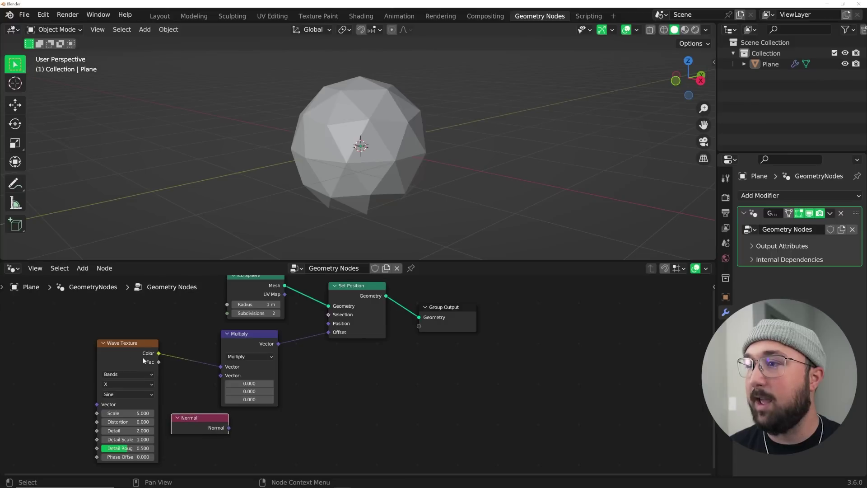
pyautogui.moveTo(179, 416); pyautogui.dragTo(146, 399)
pyautogui.moveTo(197, 412); pyautogui.dragTo(220, 379)
pyautogui.moveTo(319, 231); pyautogui.dragTo(392, 243, button='middle')
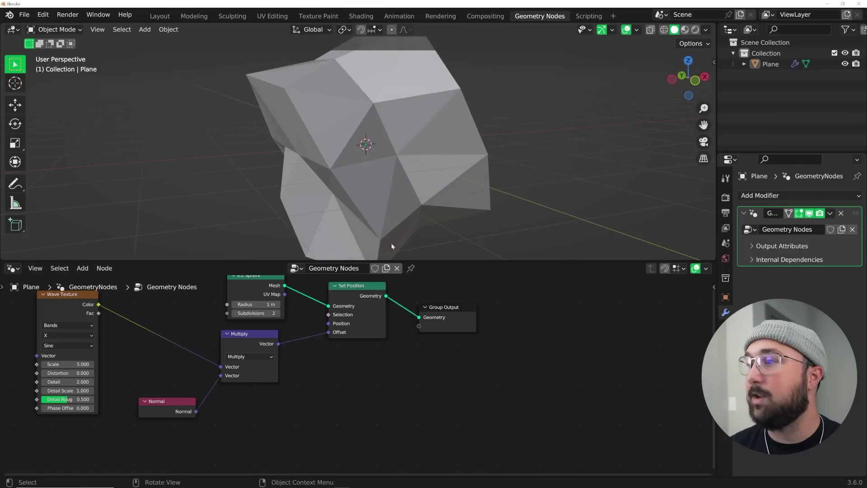
pyautogui.press('Home')
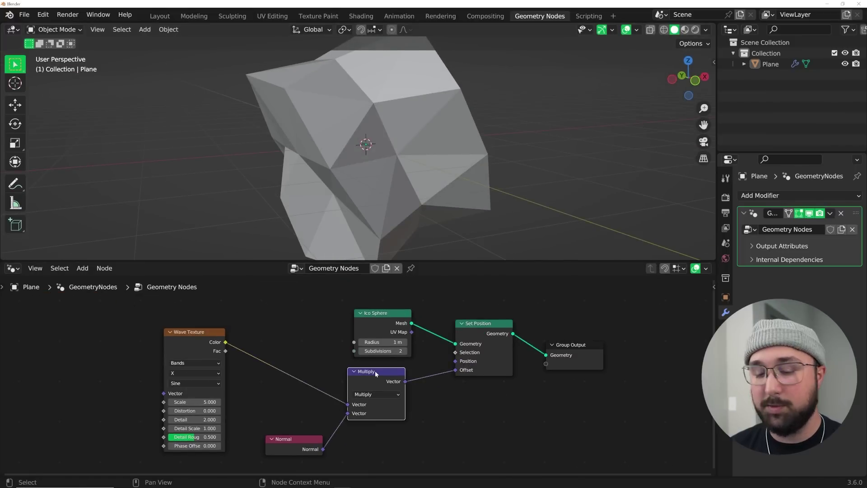
# - Duplicate the Multiply onto the wave link, scale it by 1.240, and set Phase Offset 7.550
pyautogui.hotkey('shift', 'd')
pyautogui.click(286, 345)
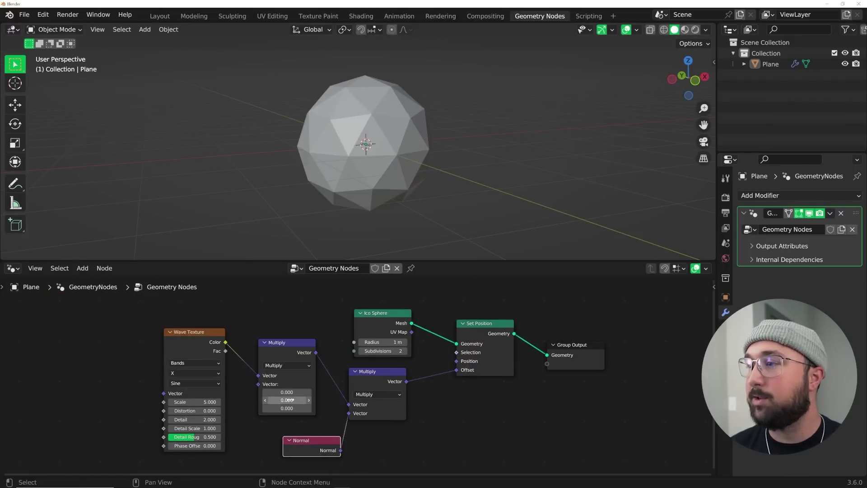
pyautogui.moveTo(289, 400); pyautogui.dragTo(337, 409)
pyautogui.moveTo(194, 446); pyautogui.dragTo(302, 446)
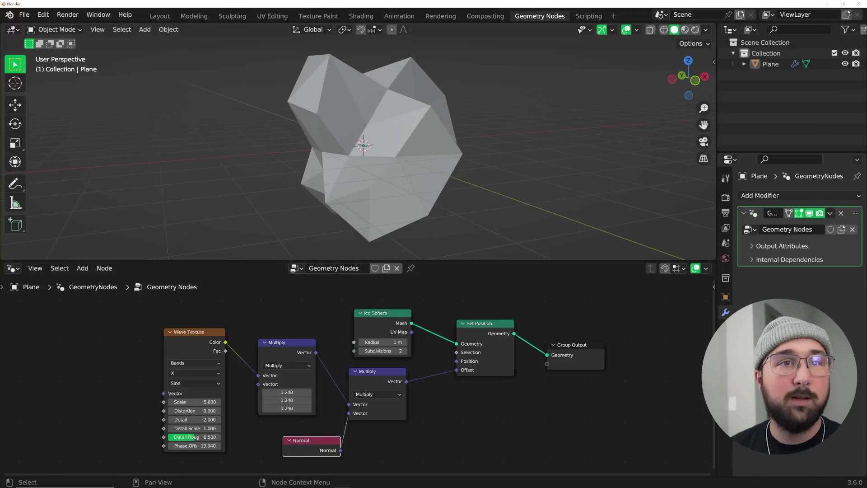
# - Set the base Ico Sphere radius to 0.7 m
pyautogui.scroll(2, 291, 353)
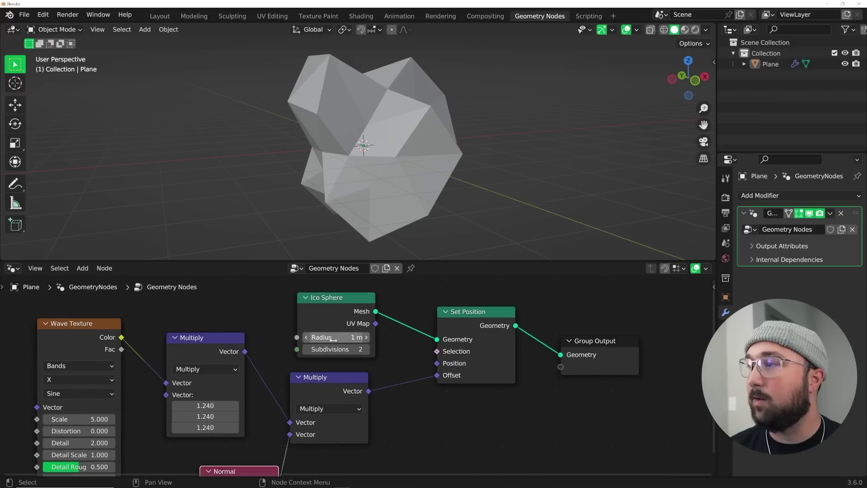
pyautogui.click(333, 337)
pyautogui.press('Return')
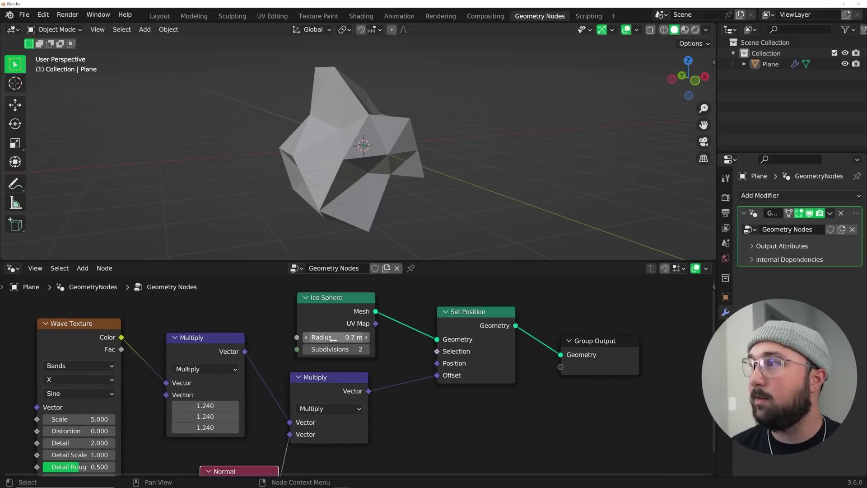
# - Split a new area off the 3D view and make it a Timeline
pyautogui.scroll(-2, 371, 341)
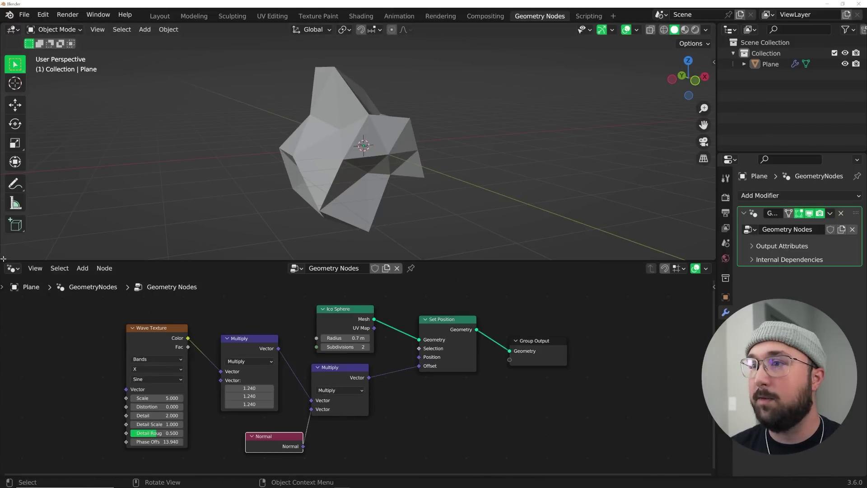
pyautogui.moveTo(2, 259); pyautogui.dragTo(15, 213)
pyautogui.click(13, 222)
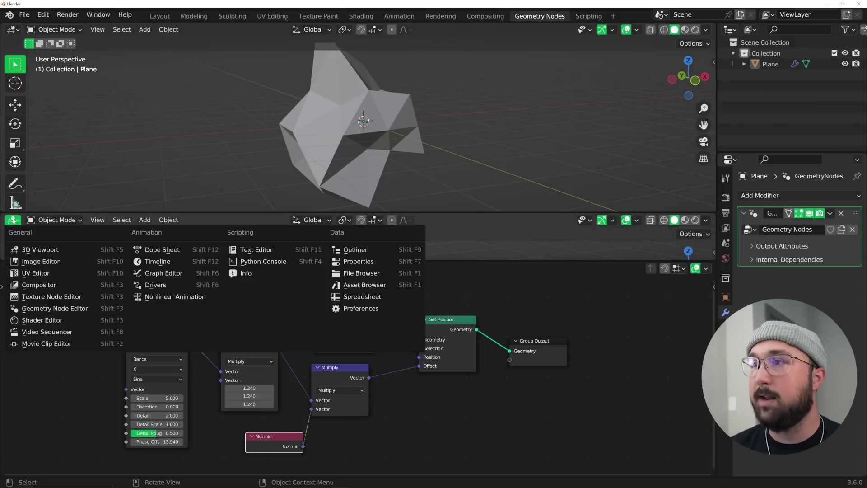
pyautogui.click(153, 262)
# - Check the Animation preferences, keeping the default keyframe interpolation at Linear
pyautogui.click(43, 14)
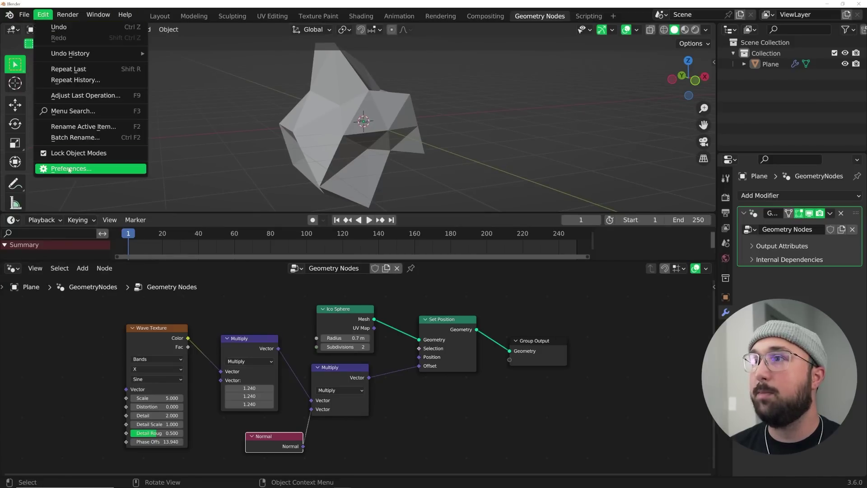
pyautogui.click(70, 171)
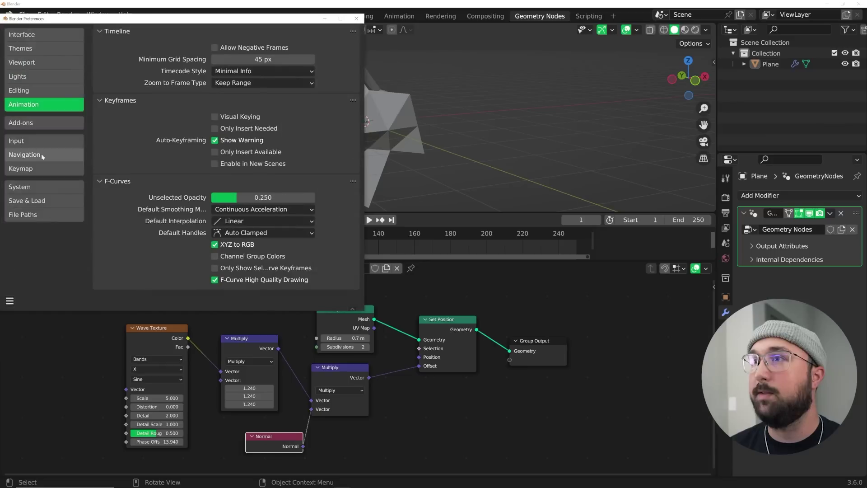
pyautogui.click(221, 224)
pyautogui.click(221, 226)
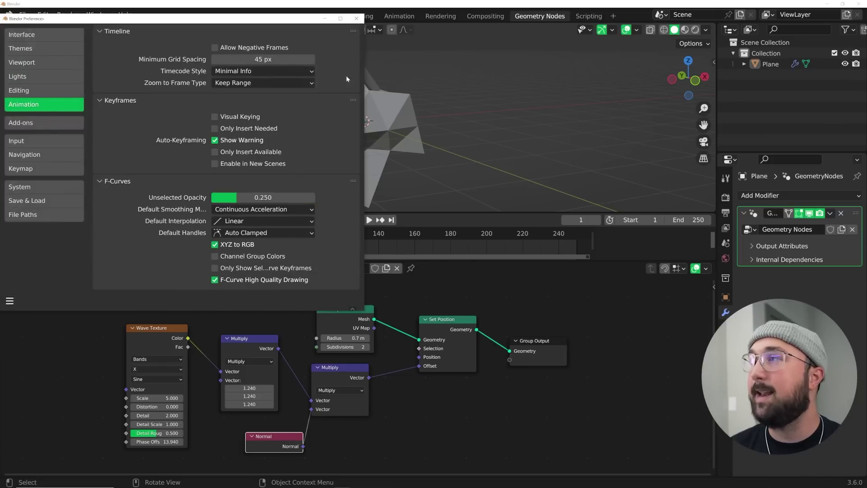
pyautogui.click(357, 18)
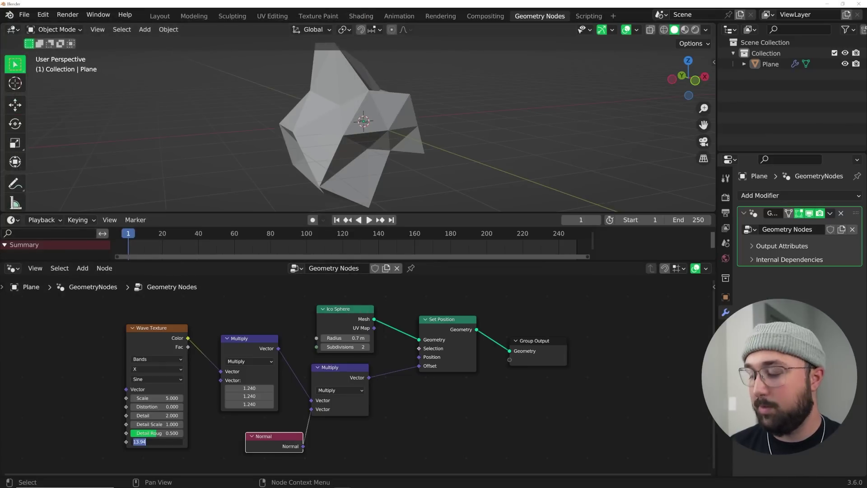
# - Set the Wave Texture Phase Offset to 0 at the start frame
pyautogui.write('0')
pyautogui.press('Return')
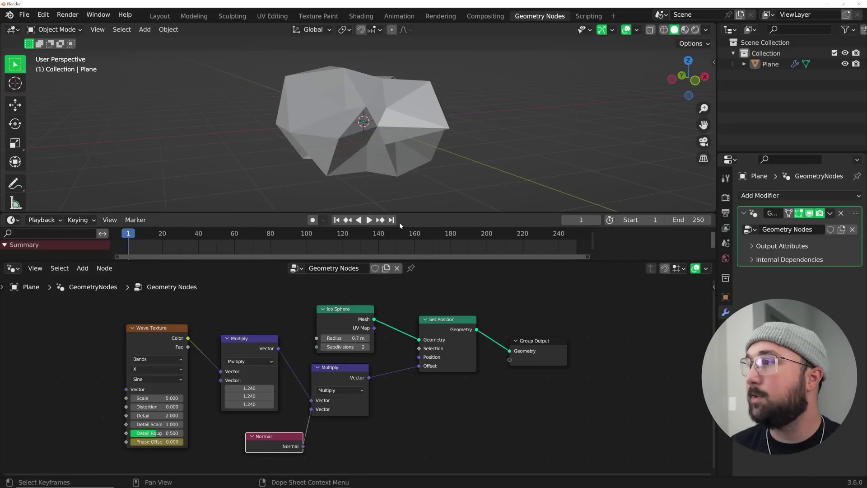
pyautogui.press('Left')
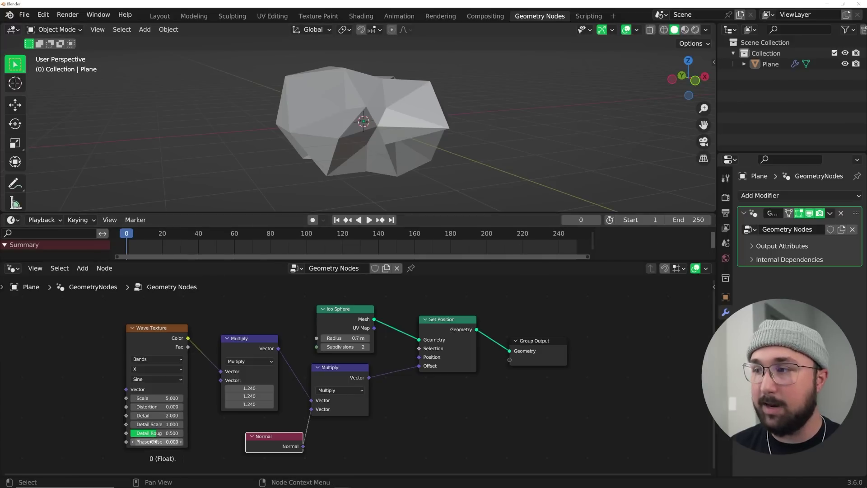
pyautogui.scroll(2, 147, 451)
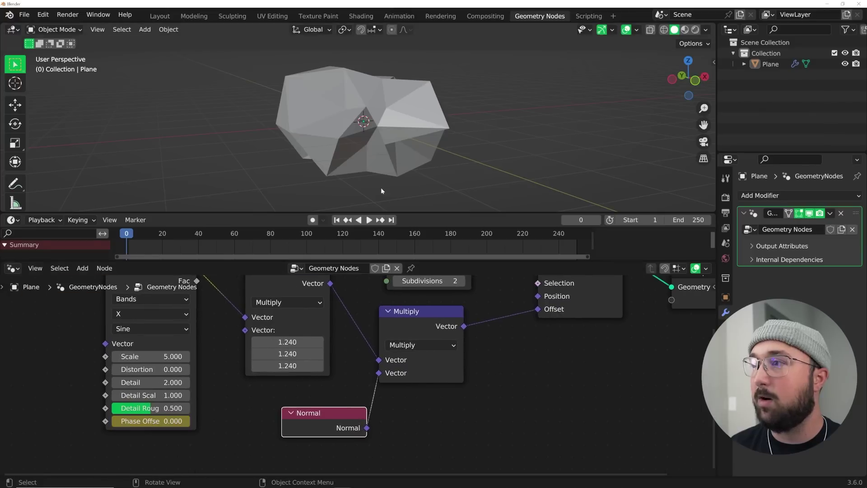
# - At frame 250, set Phase Offset to 37.699 (12π) and keyframe it
pyautogui.click(392, 220)
pyautogui.doubleClick(152, 421)
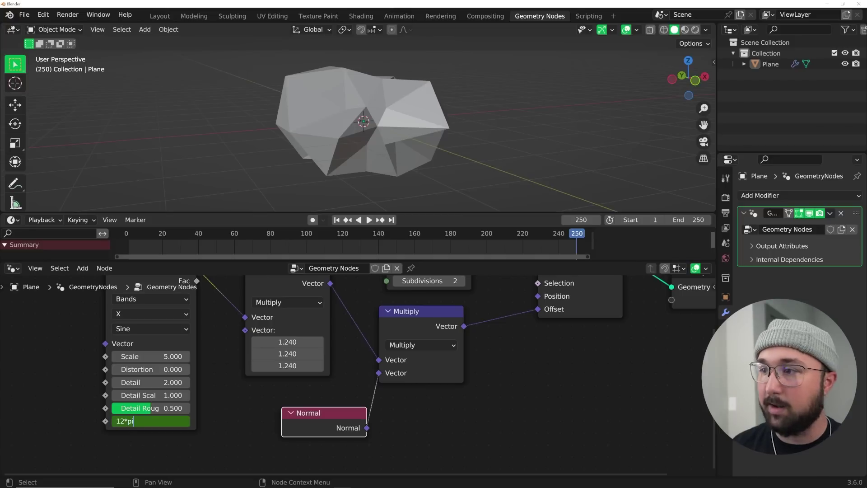
pyautogui.press('Return')
pyautogui.press('i')
# - Play the animation to preview the deformation, then frame Set Position and Group Output
pyautogui.press('space')
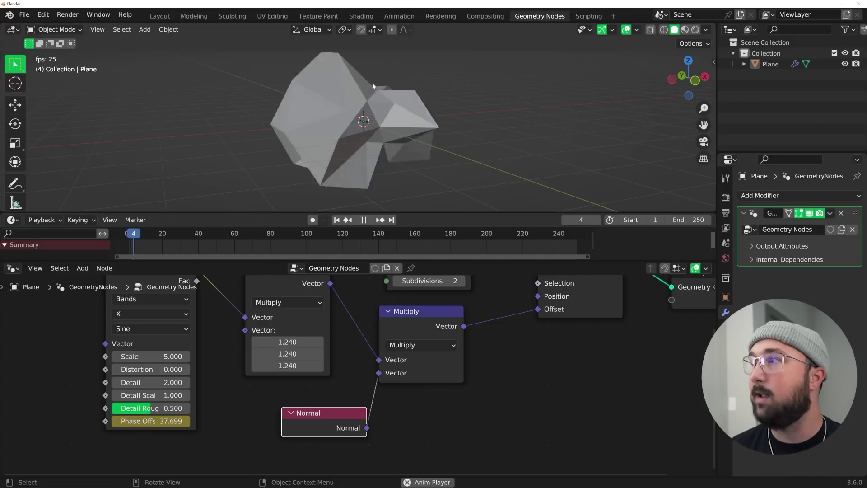
pyautogui.press('space')
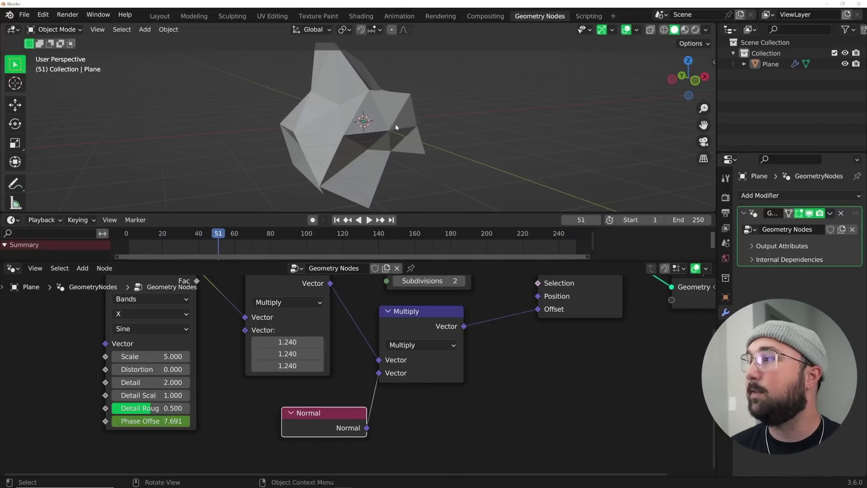
pyautogui.moveTo(497, 332); pyautogui.dragTo(227, 374, button='middle')
# - Insert an Instance on Points node before Group Output
pyautogui.scroll(-2, 248, 369)
pyautogui.moveTo(300, 352); pyautogui.dragTo(441, 344)
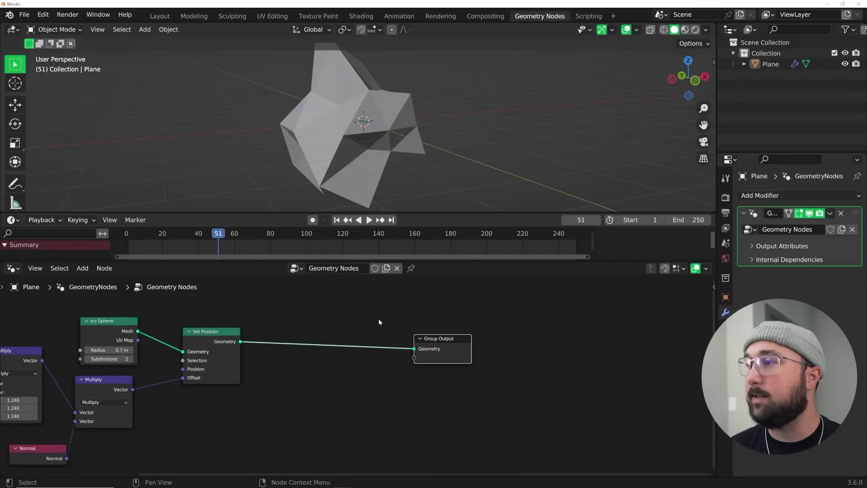
pyautogui.hotkey('shift', 'a')
pyautogui.click(326, 273)
pyautogui.write('inst')
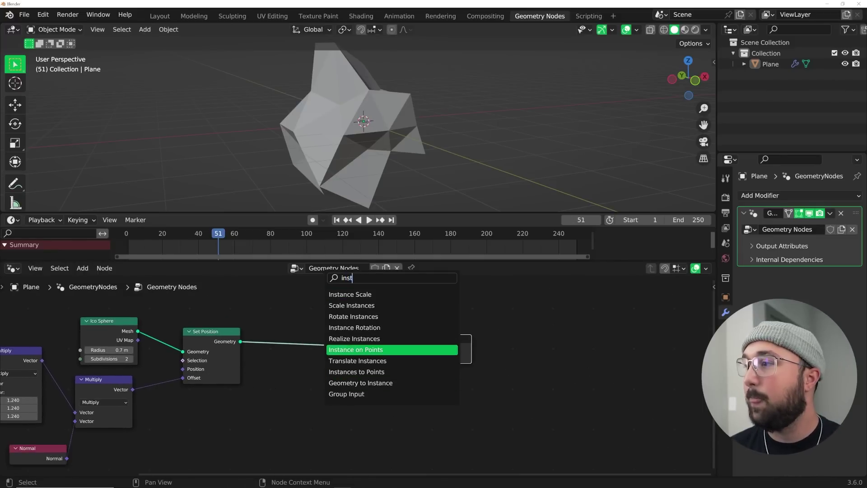
pyautogui.click(356, 349)
pyautogui.click(341, 337)
# - Instance an Ico Sphere of radius 0.18 m and 4 subdivisions on the points
pyautogui.hotkey('shift', 'a')
pyautogui.write('ico')
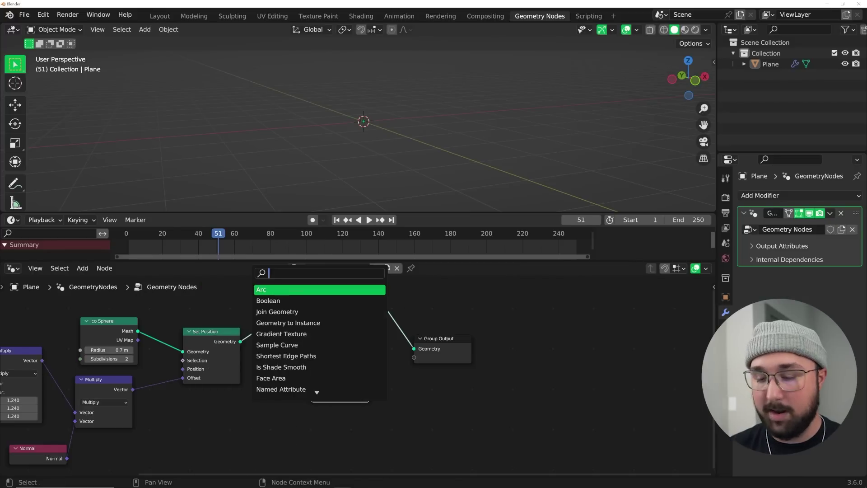
pyautogui.press('Return')
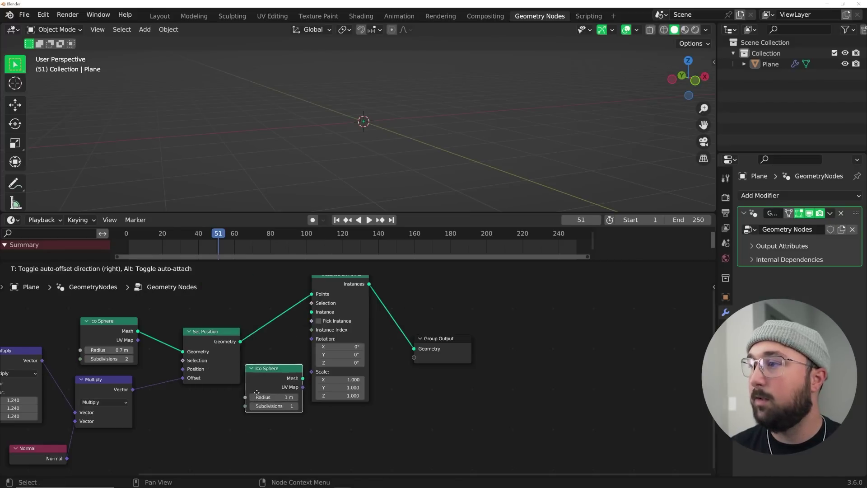
pyautogui.click(301, 389)
pyautogui.moveTo(302, 378); pyautogui.dragTo(312, 312)
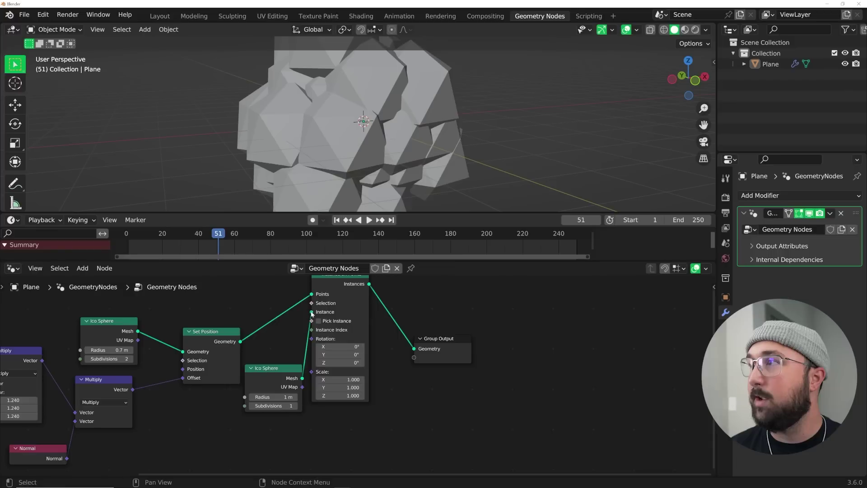
pyautogui.moveTo(296, 405); pyautogui.dragTo(269, 398)
pyautogui.press('space')
pyautogui.moveTo(459, 140); pyautogui.dragTo(403, 132, button='middle')
pyautogui.press('space')
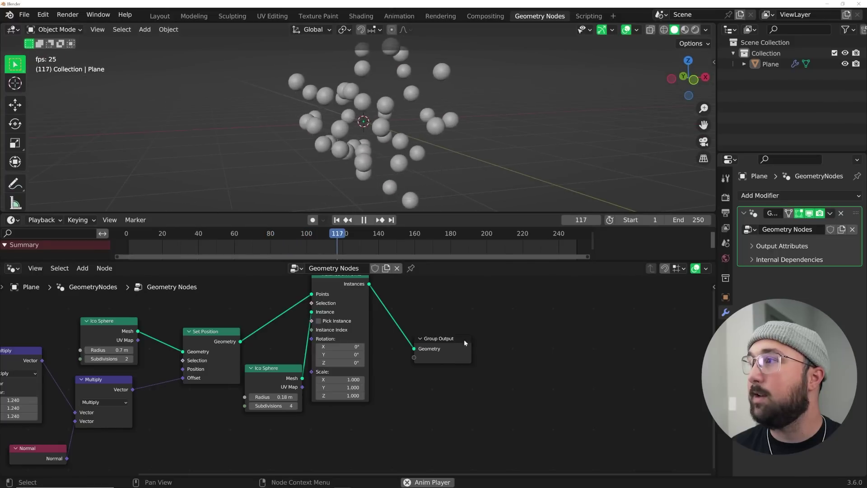
# - Insert a Set Shade Smooth node before Group Output and preview the animation
pyautogui.hotkey('shift', 'a')
pyautogui.write('set')
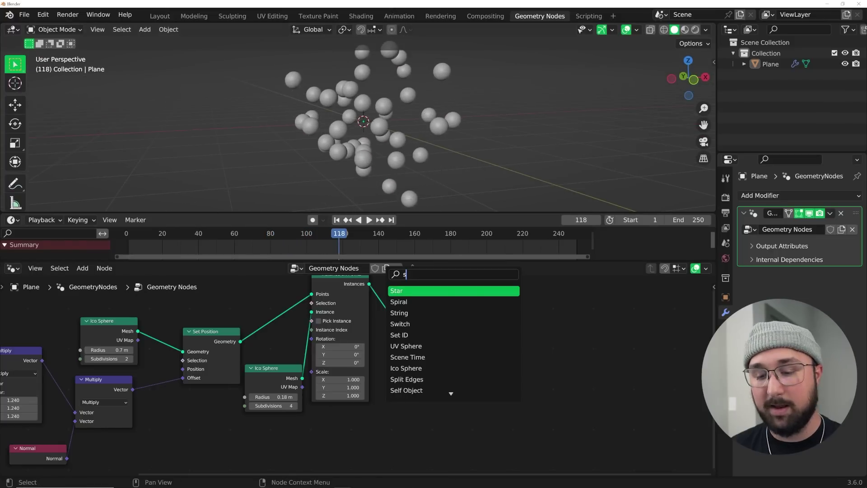
pyautogui.press('Down')
pyautogui.press('Down')
pyautogui.press('Down')
pyautogui.press('Down')
pyautogui.press('Down')
pyautogui.press('Down')
pyautogui.press('Down')
pyautogui.press('Down')
pyautogui.press('Return')
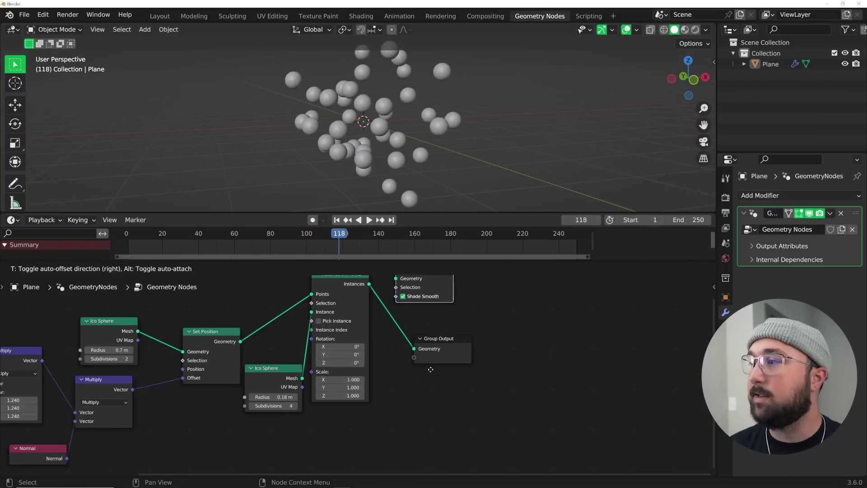
pyautogui.click(431, 312)
pyautogui.press('space')
pyautogui.moveTo(440, 150); pyautogui.dragTo(448, 137, button='middle')
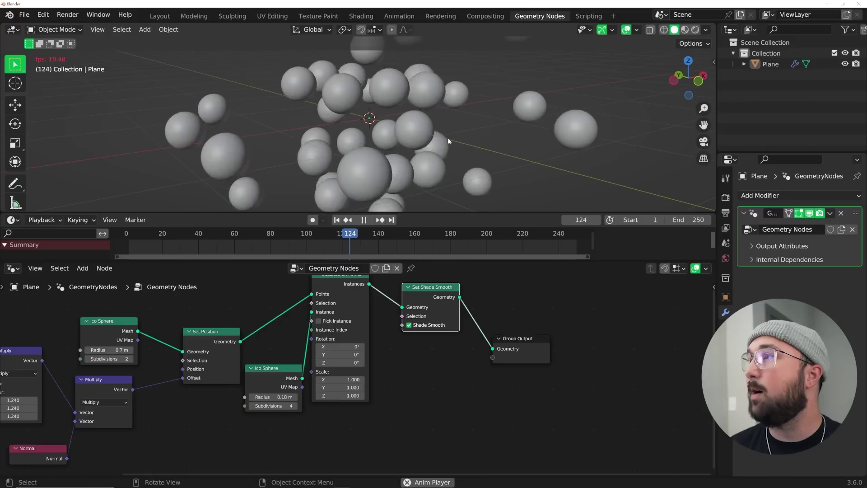
pyautogui.press('space')
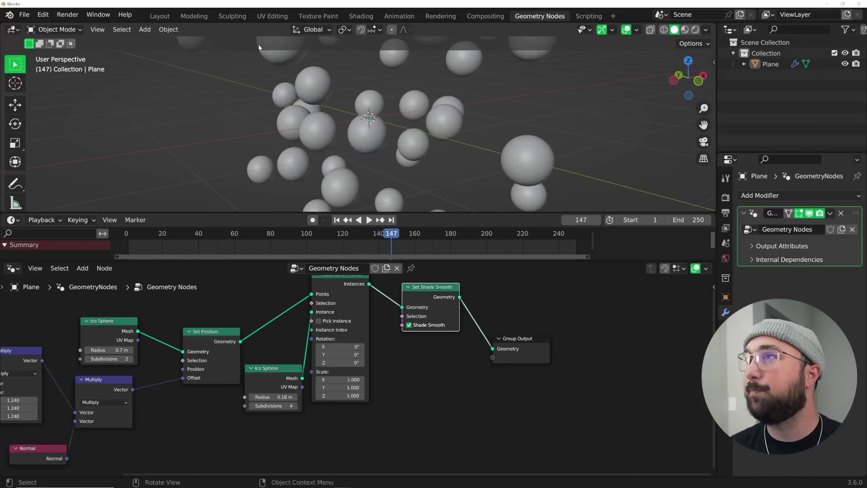
# - Switch to the Layout workspace to add a new object
pyautogui.click(159, 16)
pyautogui.scroll(-4, 319, 197)
pyautogui.hotkey('shift', 'a')
pyautogui.moveTo(319, 198)
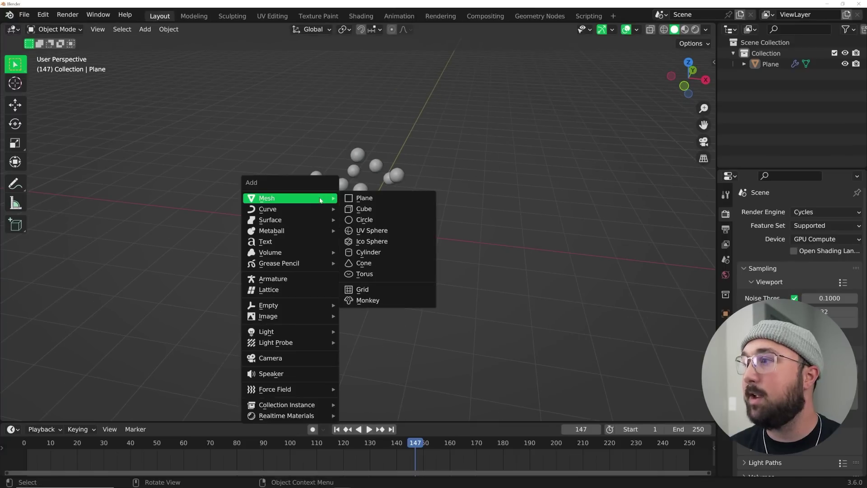
# - Add a cylinder with 64 vertices and 4.06 m depth
pyautogui.click(366, 252)
pyautogui.scroll(1, 365, 247)
pyautogui.click(64, 412)
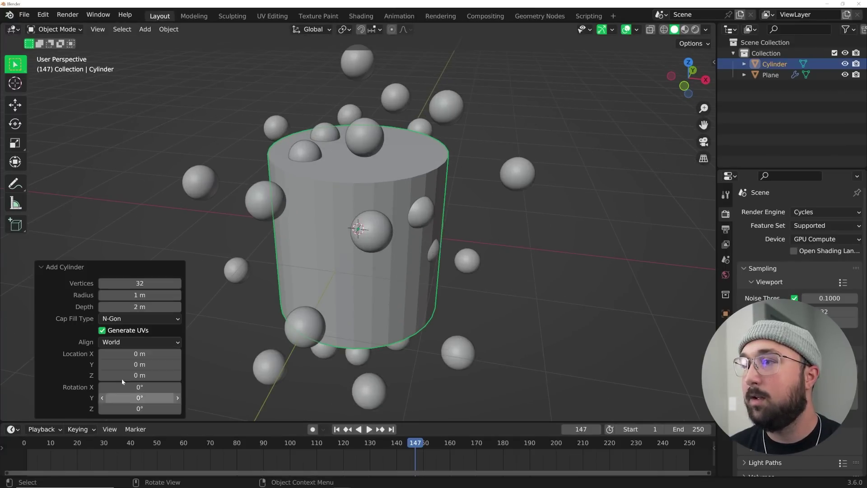
pyautogui.click(140, 283)
pyautogui.write('64')
pyautogui.press('Return')
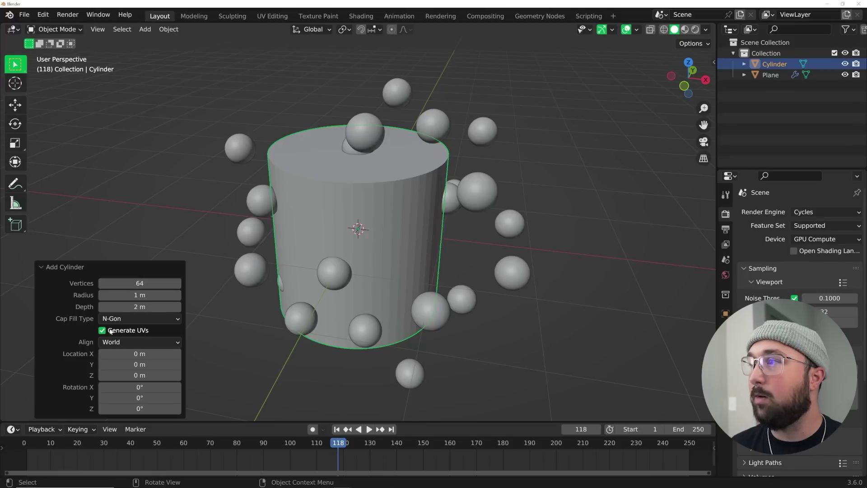
pyautogui.moveTo(140, 307)
pyautogui.mouseDown()
pyautogui.moveTo(432, 201)
pyautogui.moveTo(542, 200)
pyautogui.moveTo(140, 306)
pyautogui.mouseUp()
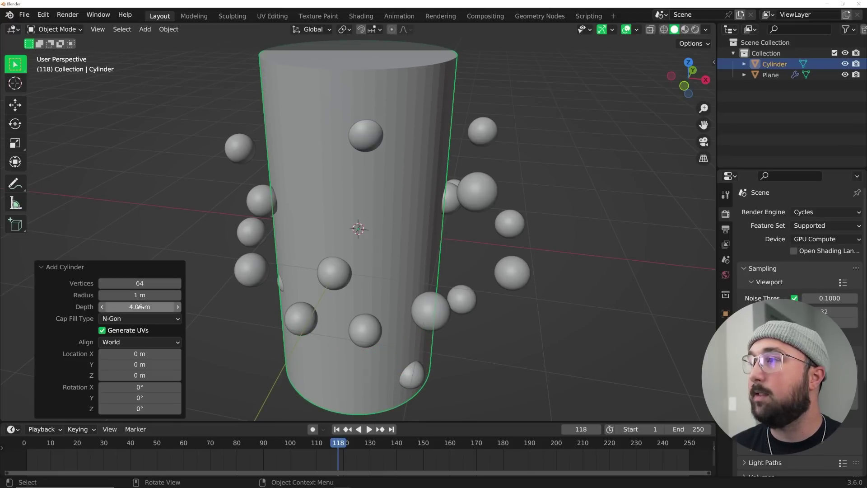
pyautogui.click(14, 104)
pyautogui.scroll(-5, 362, 226)
# - Move the cylinder 5.47 m along negative X
pyautogui.moveTo(402, 216); pyautogui.dragTo(38, 329)
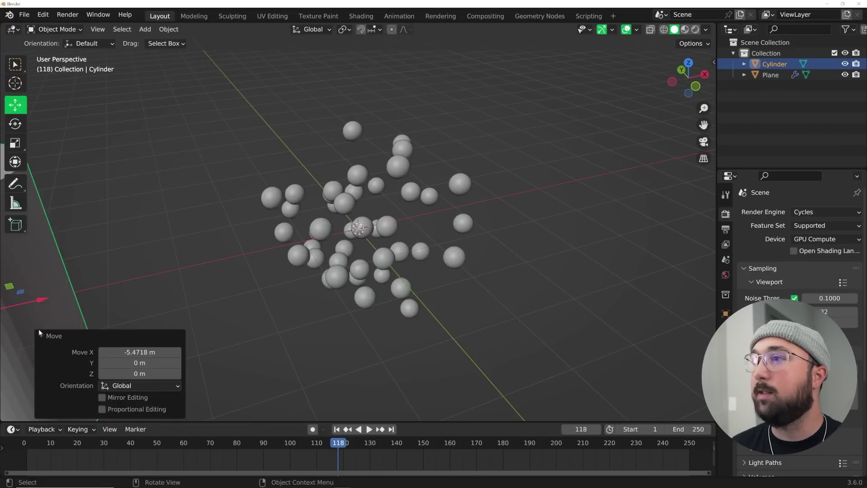
pyautogui.scroll(-3, 243, 250)
pyautogui.keyDown('shift'); pyautogui.moveTo(242, 250); pyautogui.dragTo(262, 201, button='middle'); pyautogui.keyUp('shift')
# - Confirm the Bool Tool add-on is enabled, then duplicate the cylinder
pyautogui.click(49, 16)
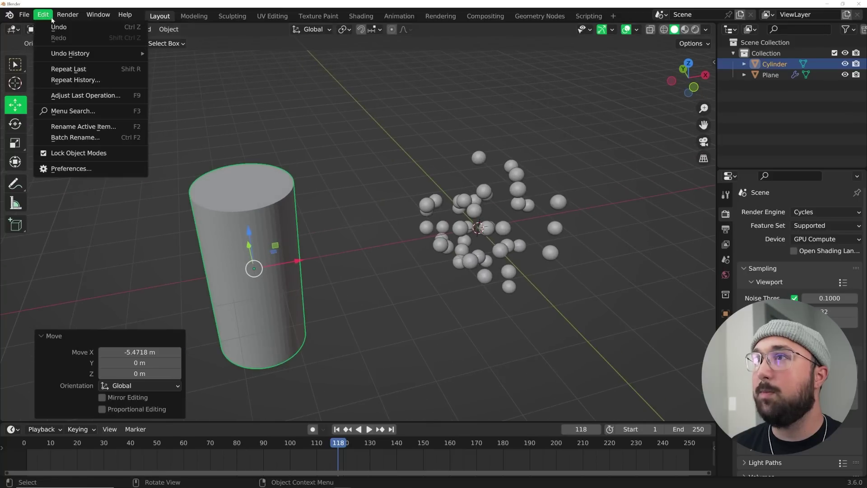
pyautogui.click(79, 168)
pyautogui.click(44, 122)
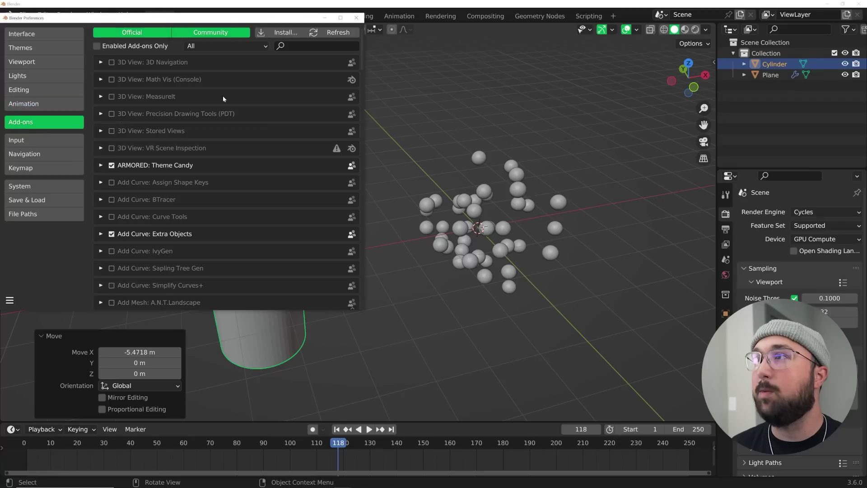
pyautogui.write('bool')
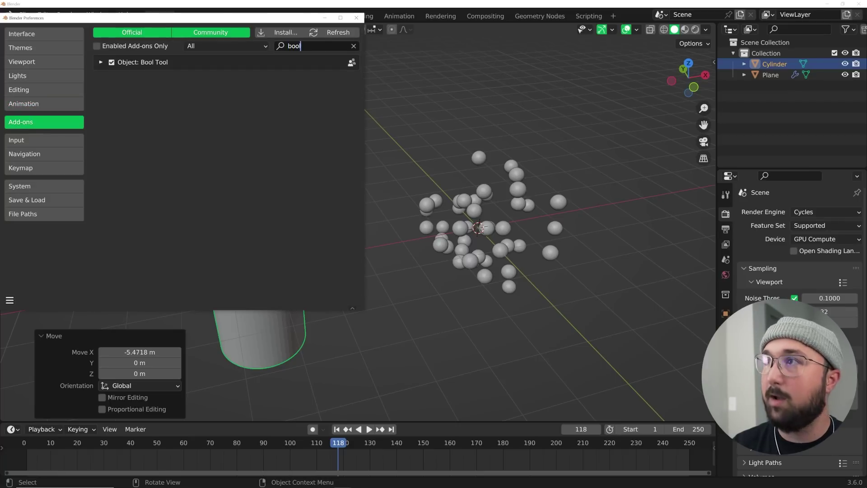
pyautogui.click(356, 18)
pyautogui.moveTo(316, 208)
pyautogui.mouseDown(button='middle')
pyautogui.moveTo(310, 204)
pyautogui.moveTo(311, 219)
pyautogui.mouseUp(button='middle')
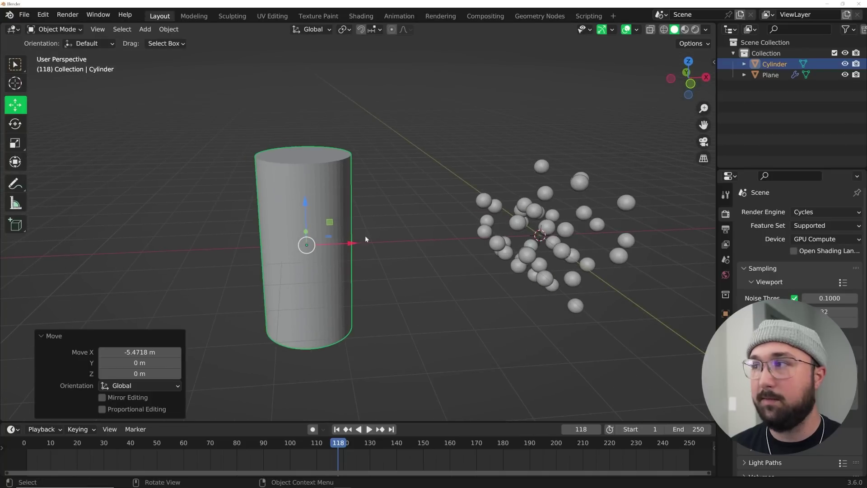
pyautogui.hotkey('shift', 'd')
# - Keep the copy in place and stretch it to Scale Z 1.35
pyautogui.rightClick(468, 167)
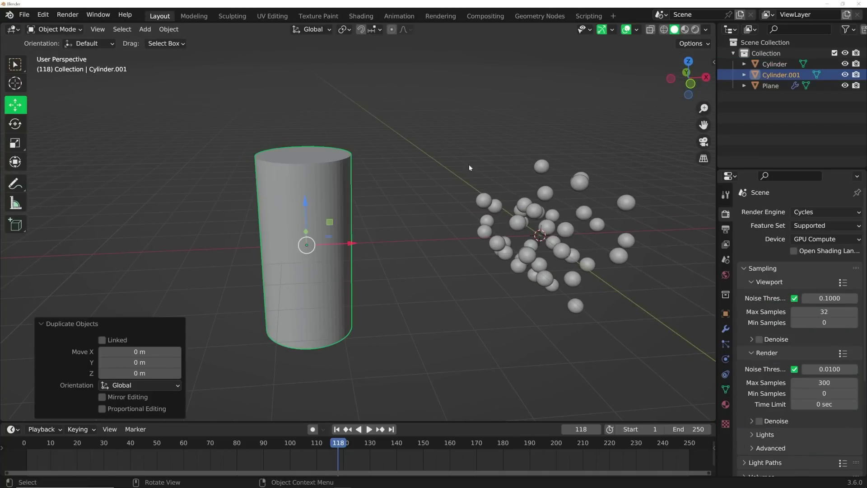
pyautogui.click(726, 314)
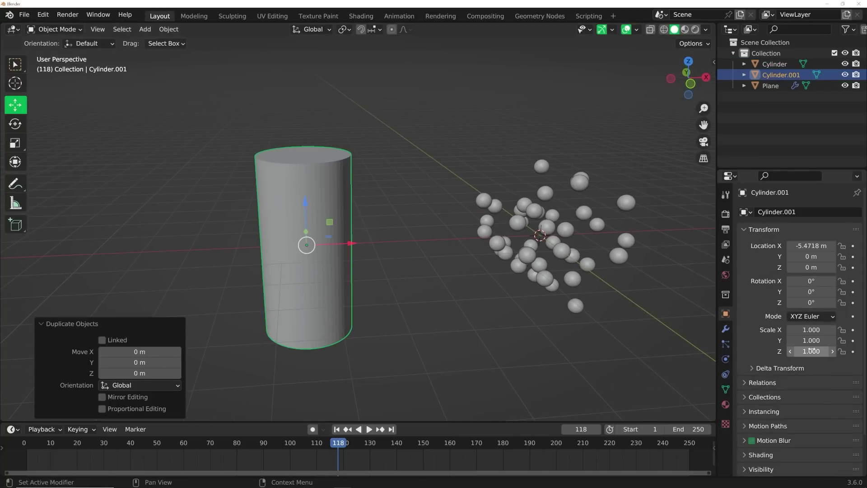
pyautogui.moveTo(811, 350); pyautogui.dragTo(786, 335)
# - Cut the taller copy out of the original cylinder with a Bool Tool difference
pyautogui.moveTo(446, 209); pyautogui.dragTo(342, 188, button='middle')
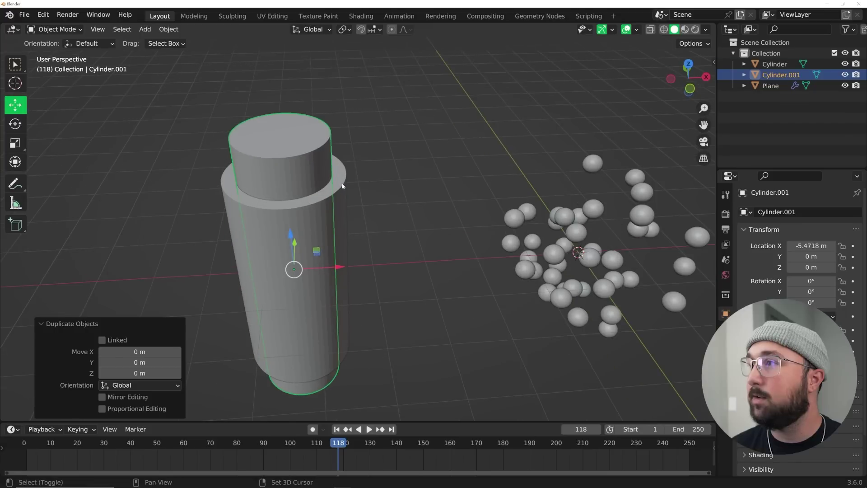
pyautogui.keyDown('shift'); pyautogui.click(342, 186); pyautogui.keyUp('shift')
pyautogui.hotkey('ctrl', '-')
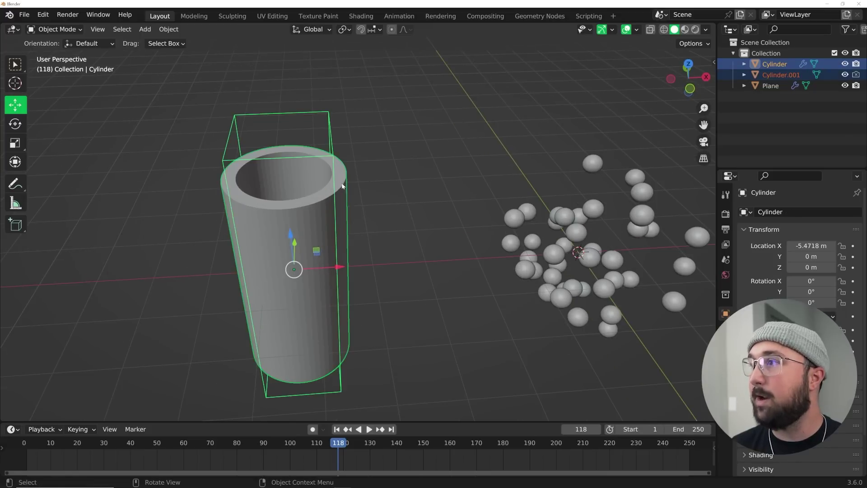
pyautogui.moveTo(342, 186)
pyautogui.mouseDown(button='middle')
pyautogui.moveTo(349, 237)
pyautogui.moveTo(346, 194)
pyautogui.mouseUp(button='middle')
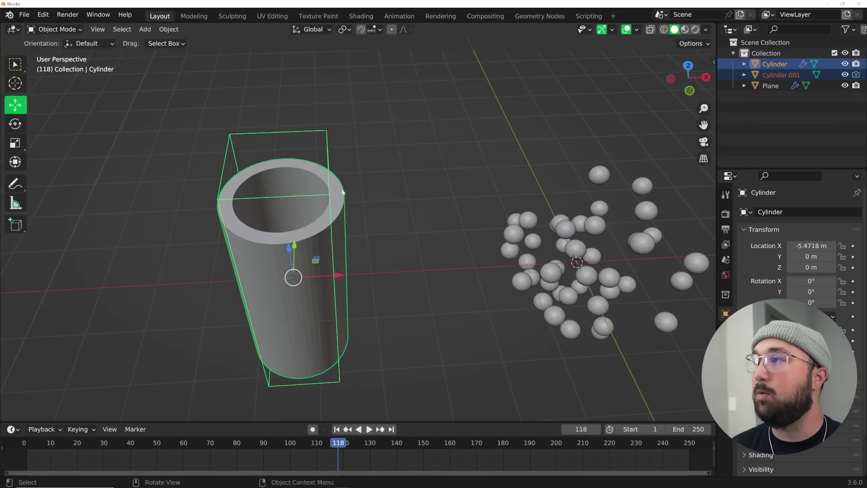
# - Convert the tube to a mesh and delete the leftover Cylinder.001 cutter
pyautogui.rightClick(305, 186)
pyautogui.moveTo(302, 232)
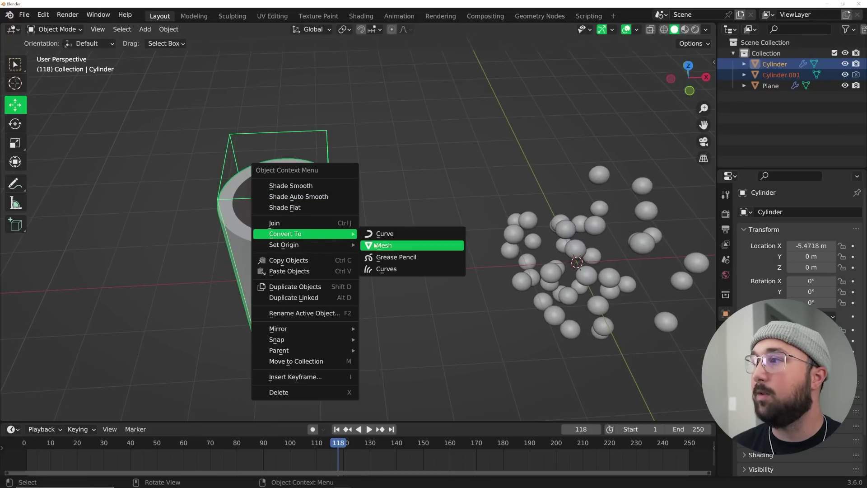
pyautogui.click(387, 248)
pyautogui.click(382, 185)
pyautogui.moveTo(367, 97); pyautogui.dragTo(324, 128)
pyautogui.press('Delete')
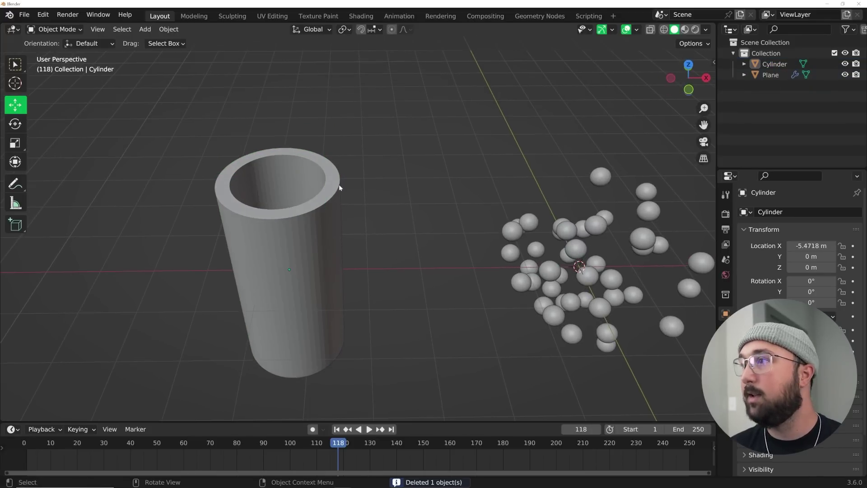
pyautogui.click(341, 184)
# - Add a Bevel modifier with 0.028 m amount and 4 segments
pyautogui.click(727, 329)
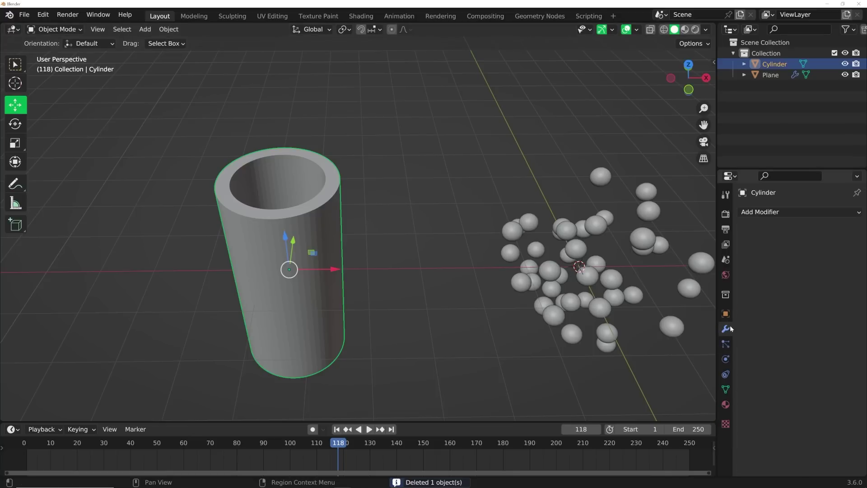
pyautogui.click(762, 214)
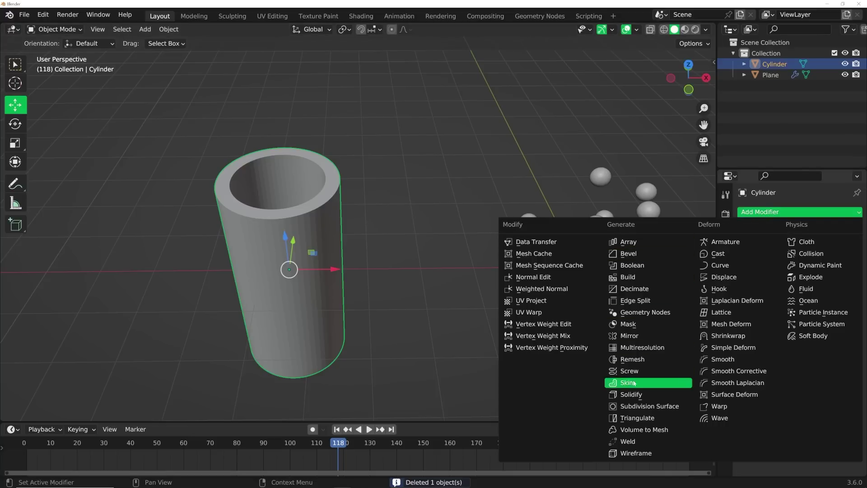
pyautogui.click(631, 253)
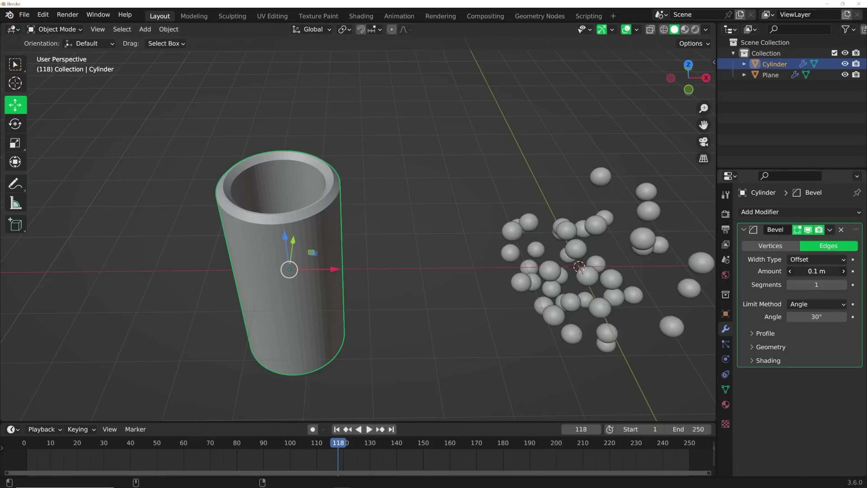
pyautogui.moveTo(823, 271); pyautogui.dragTo(816, 272)
pyautogui.scroll(5, 366, 197)
pyautogui.scroll(-2, 367, 197)
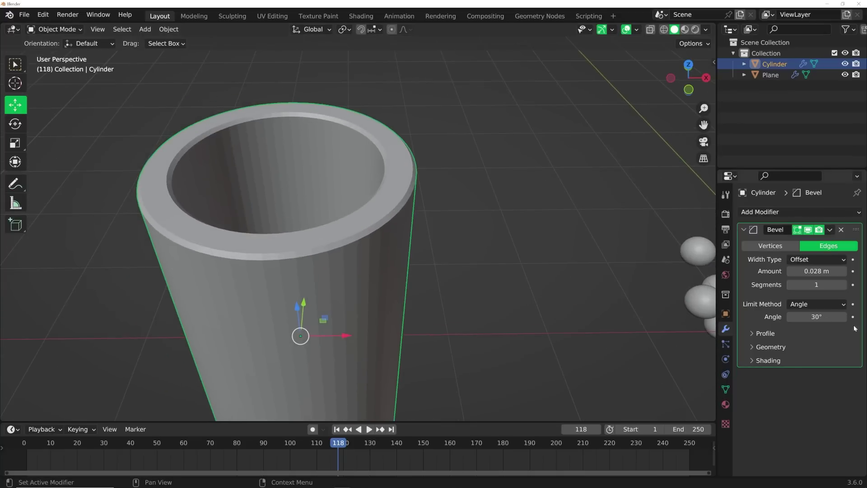
pyautogui.click(843, 285)
pyautogui.click(843, 284)
pyautogui.click(843, 284)
# - Shade the tube smooth
pyautogui.rightClick(453, 136)
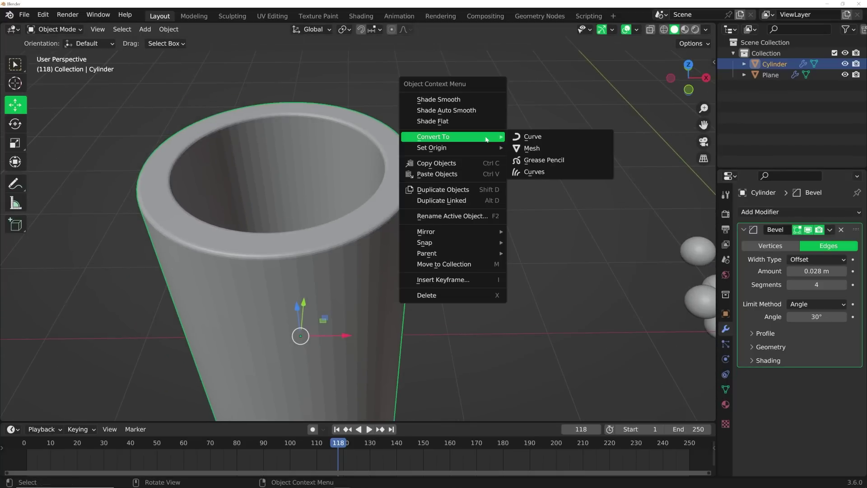
pyautogui.click(460, 105)
pyautogui.moveTo(464, 168); pyautogui.dragTo(543, 234, button='middle')
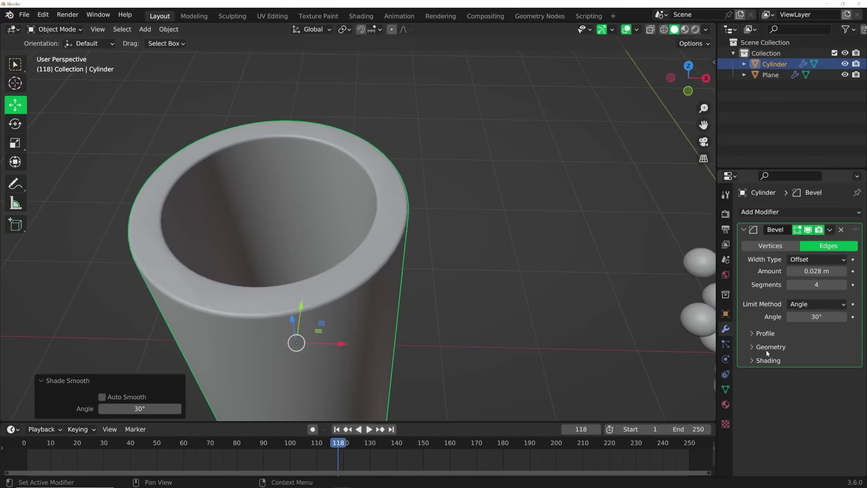
# - Set the bevel profile shape to 0.67
pyautogui.click(765, 333)
pyautogui.moveTo(816, 363); pyautogui.dragTo(840, 363)
pyautogui.moveTo(345, 246); pyautogui.dragTo(349, 269, button='middle')
pyautogui.scroll(-5, 362, 275)
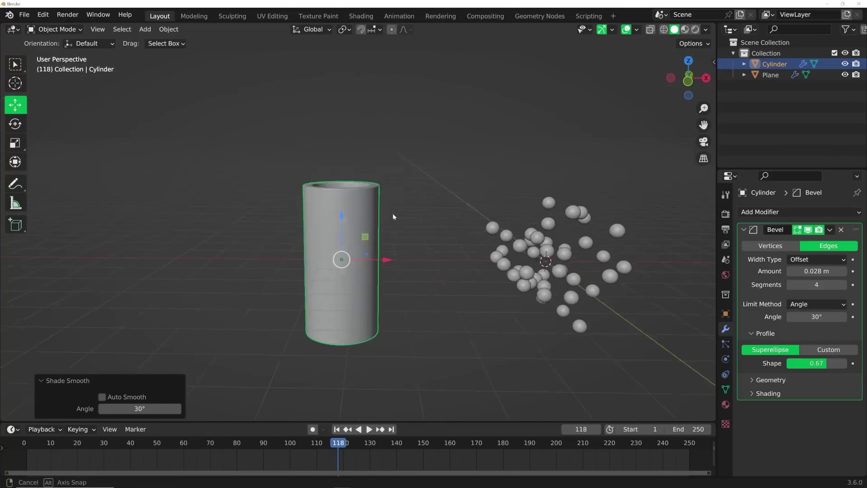
pyautogui.moveTo(393, 217); pyautogui.dragTo(395, 203, button='middle')
pyautogui.scroll(5, 348, 270)
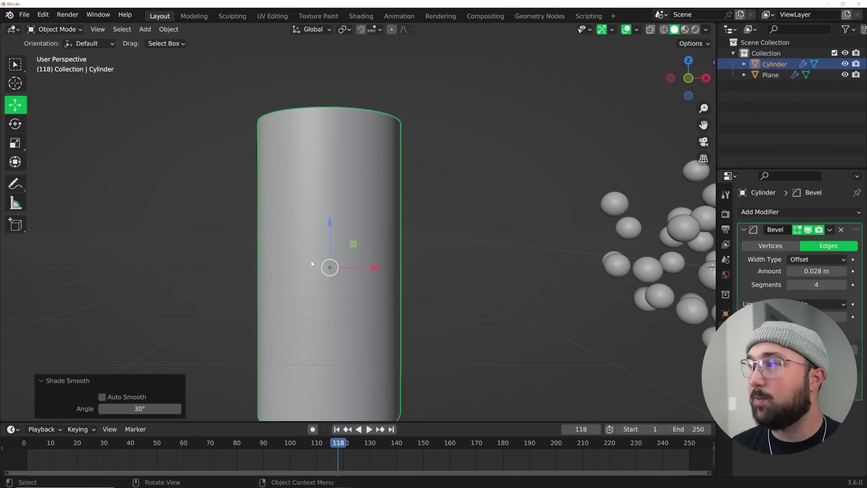
# - In Edit Mode, raise the tube's whole mesh 1.9766 m along Z
pyautogui.press('Tab')
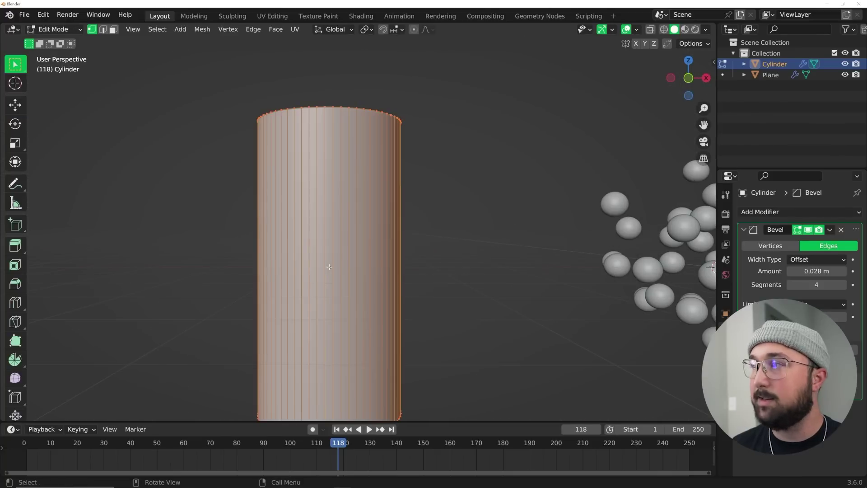
pyautogui.scroll(-4, 339, 262)
pyautogui.scroll(-2, 348, 254)
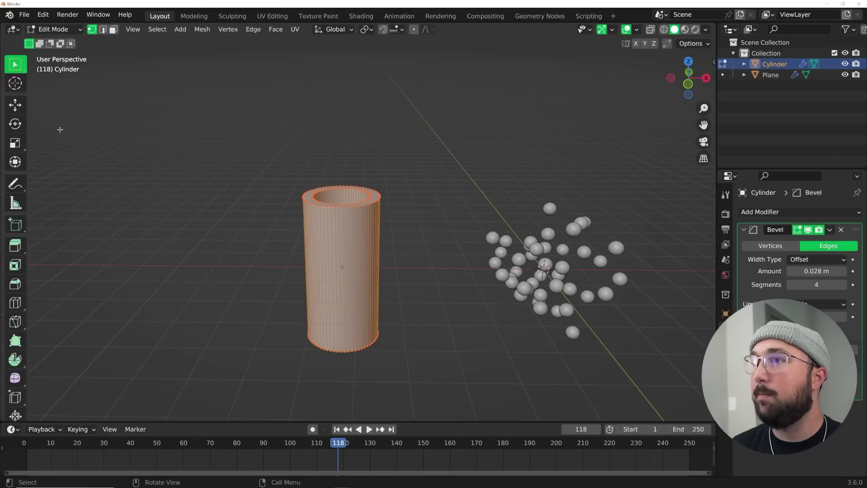
pyautogui.click(15, 104)
pyautogui.moveTo(271, 194); pyautogui.dragTo(343, 206, button='middle')
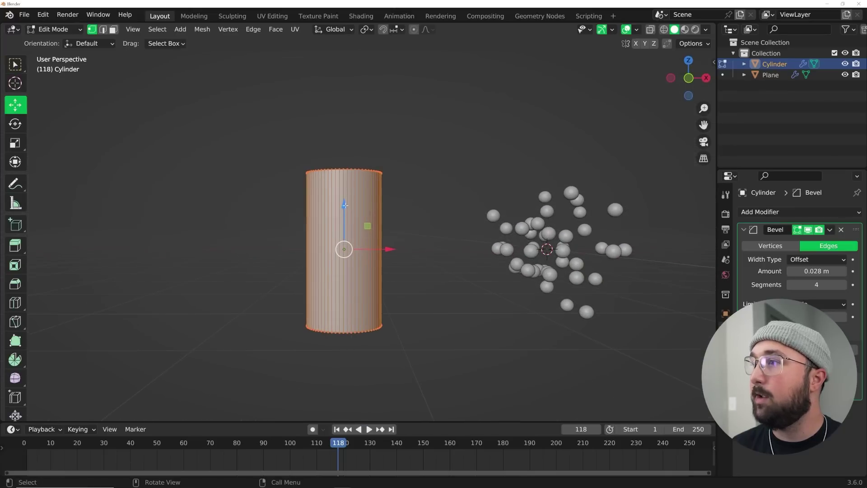
pyautogui.moveTo(343, 206); pyautogui.dragTo(343, 131)
pyautogui.moveTo(343, 131); pyautogui.dragTo(351, 248, button='middle')
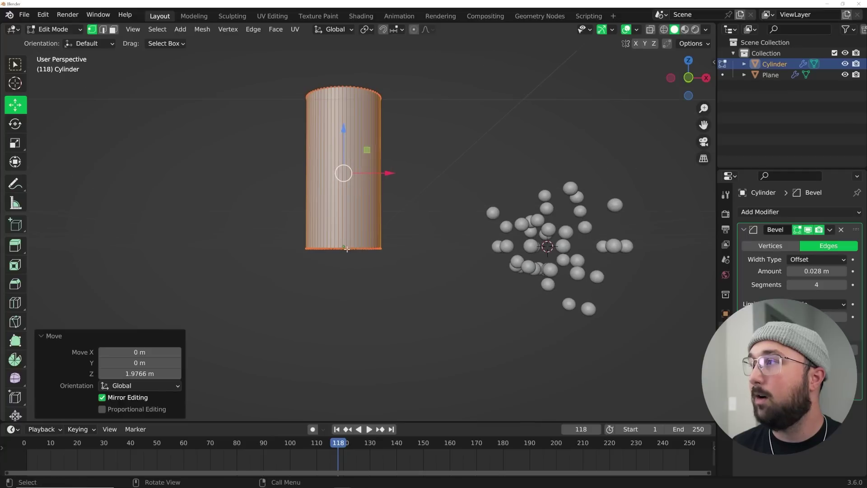
# - Back in Object Mode, move the tube 8.0372 m along negative X
pyautogui.press('Tab')
pyautogui.moveTo(402, 231); pyautogui.dragTo(407, 241, button='middle')
pyautogui.moveTo(384, 246); pyautogui.dragTo(88, 247)
pyautogui.click(549, 243)
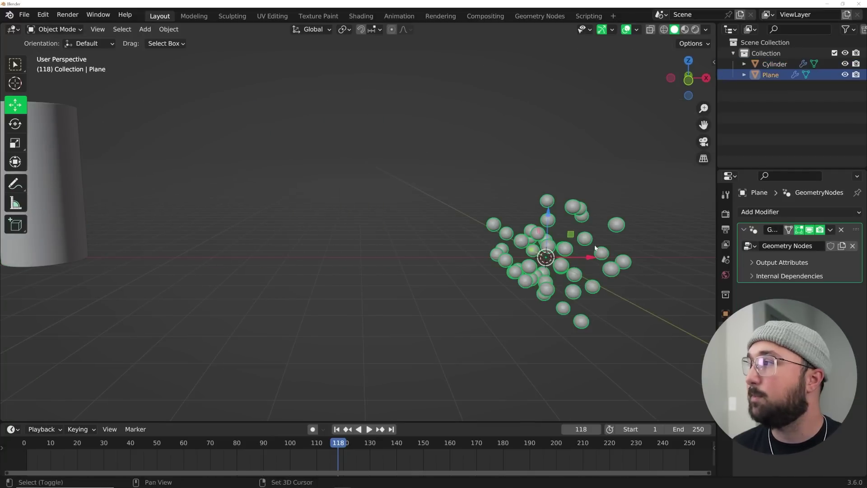
# - Duplicate the sphere cluster in place as Plane.001 and show it in Geometry Nodes
pyautogui.keyDown('shift'); pyautogui.moveTo(596, 248); pyautogui.dragTo(335, 250, button='middle'); pyautogui.keyUp('shift')
pyautogui.scroll(5, 345, 266)
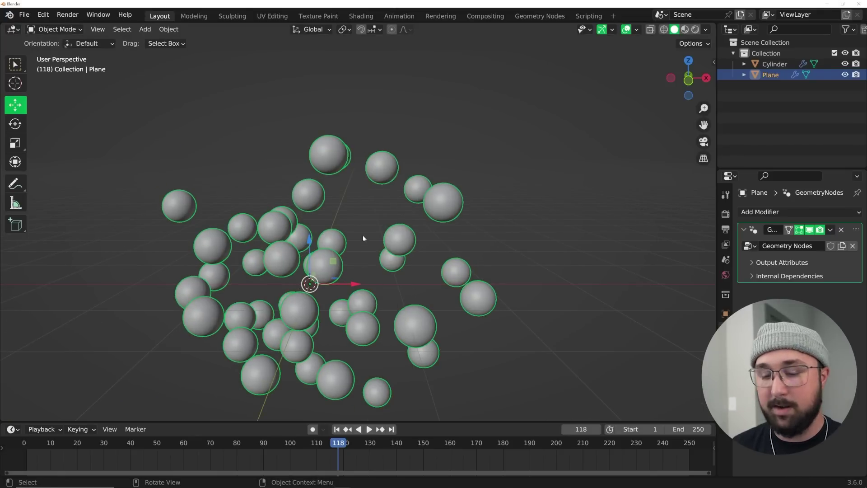
pyautogui.hotkey('shift', 'd')
pyautogui.rightClick(490, 165)
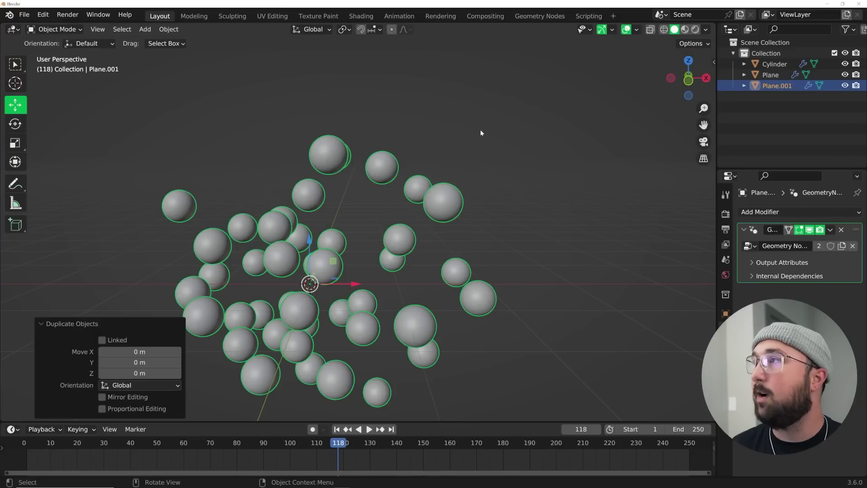
pyautogui.click(538, 16)
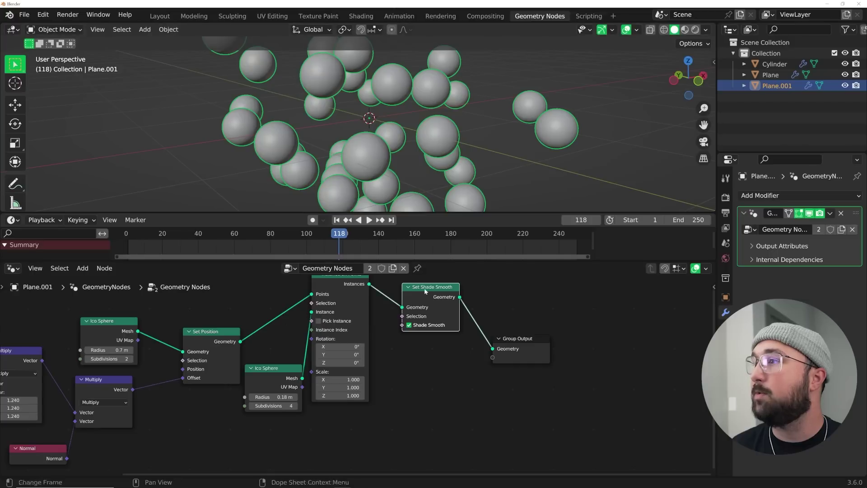
# - Make the copy's node tree single-user and delete the small 0.18 m Ico Sphere node
pyautogui.click(370, 269)
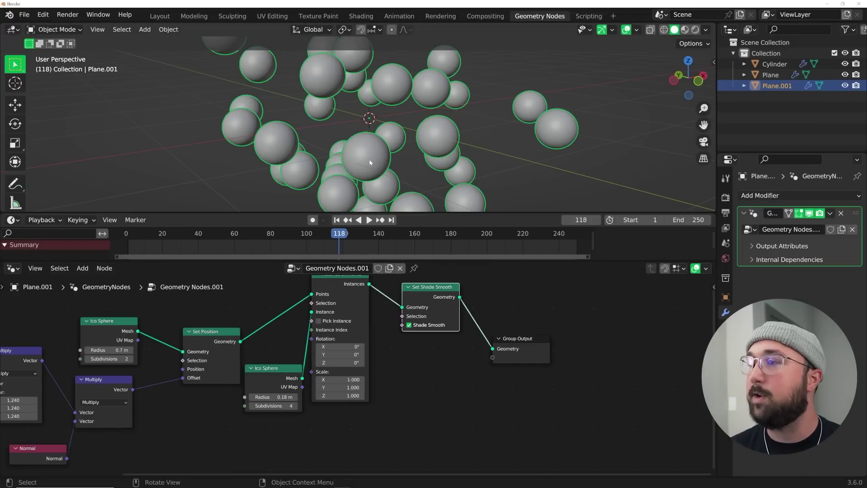
pyautogui.click(275, 377)
pyautogui.press('x')
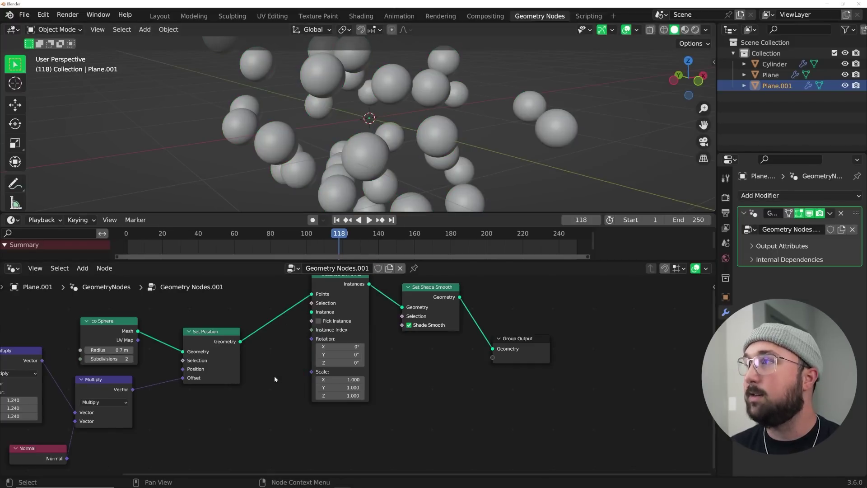
pyautogui.moveTo(280, 351); pyautogui.dragTo(321, 353, button='middle')
pyautogui.hotkey('ctrl', 'z')
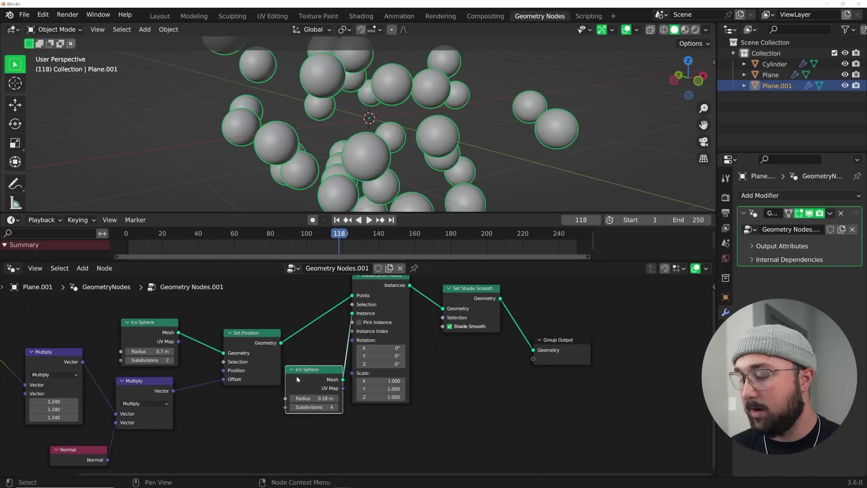
pyautogui.press('x')
# - Link the large Ico Sphere directly to Points, remove Set Position, and open node search
pyautogui.moveTo(223, 352); pyautogui.dragTo(355, 341)
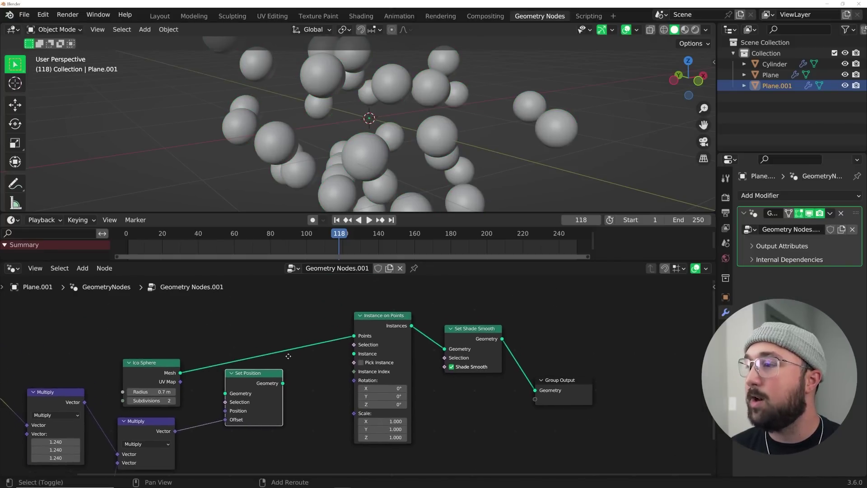
pyautogui.moveTo(182, 423); pyautogui.dragTo(213, 395, button='middle')
pyautogui.press('x')
pyautogui.press('x')
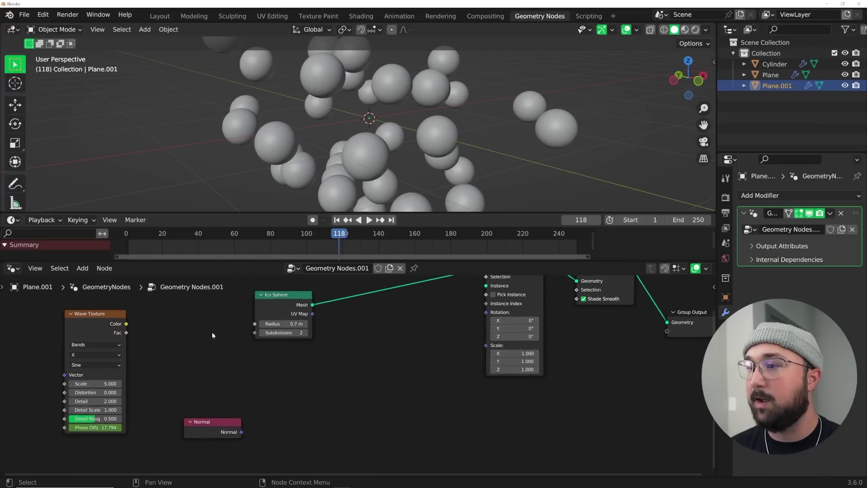
pyautogui.moveTo(279, 277); pyautogui.dragTo(184, 294, button='middle')
pyautogui.hotkey('shift', 'a')
pyautogui.click(190, 221)
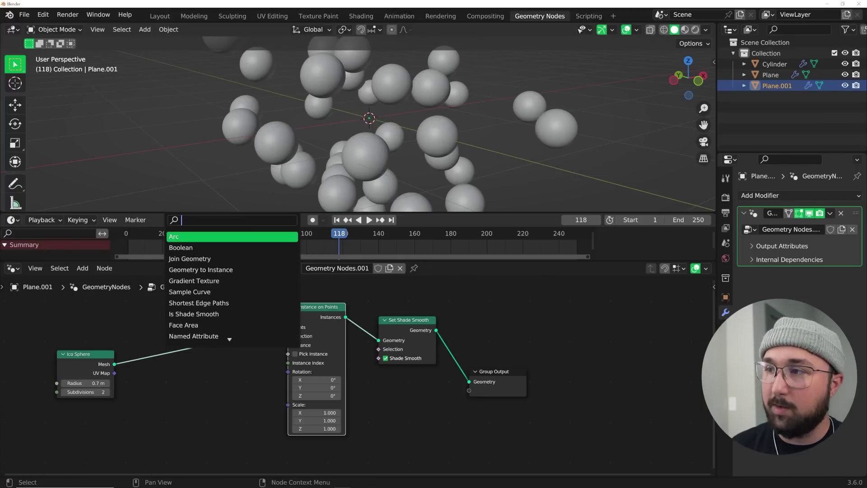
# - Add an Object Info node for the Cylinder and feed its Geometry into the Instance input
pyautogui.moveTo(774, 64); pyautogui.dragTo(154, 405)
pyautogui.moveTo(90, 361); pyautogui.dragTo(112, 319)
pyautogui.moveTo(198, 442); pyautogui.dragTo(288, 345)
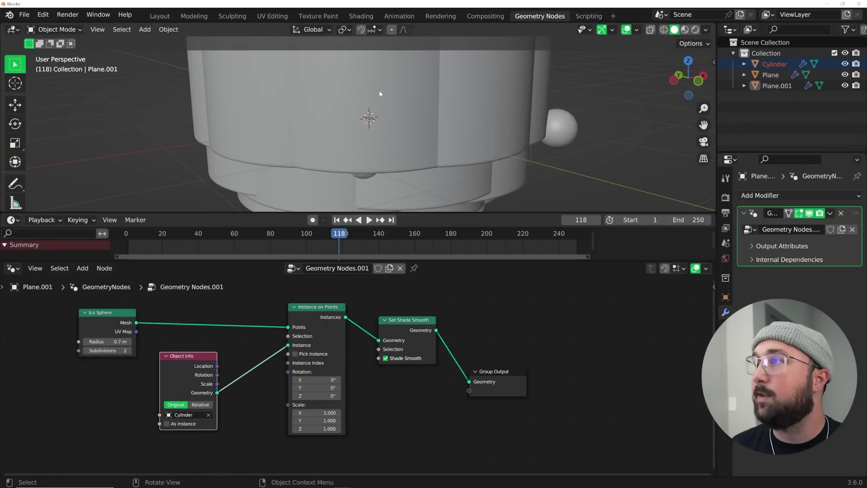
pyautogui.scroll(-4, 379, 91)
pyautogui.moveTo(365, 119); pyautogui.dragTo(370, 140, button='middle')
pyautogui.scroll(-3, 377, 177)
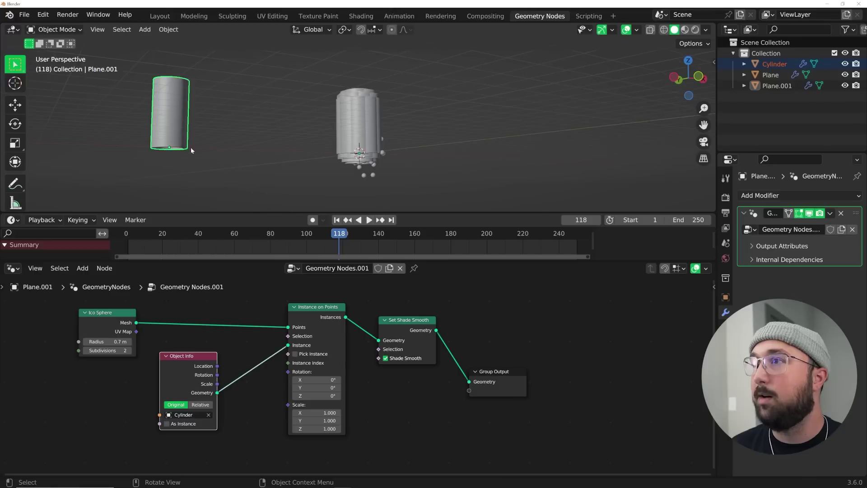
pyautogui.scroll(3, 362, 150)
pyautogui.scroll(-2, 362, 150)
# - Reselect Plane.001 and tidy the graph by moving the Ico Sphere and Object Info nodes
pyautogui.click(357, 159)
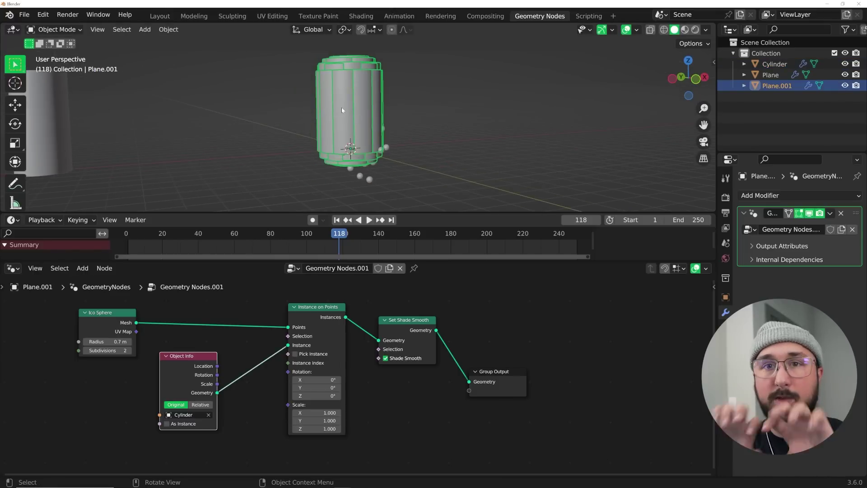
pyautogui.moveTo(191, 269); pyautogui.dragTo(201, 350, button='middle')
pyautogui.moveTo(115, 384); pyautogui.dragTo(170, 282)
pyautogui.moveTo(196, 436); pyautogui.dragTo(174, 345)
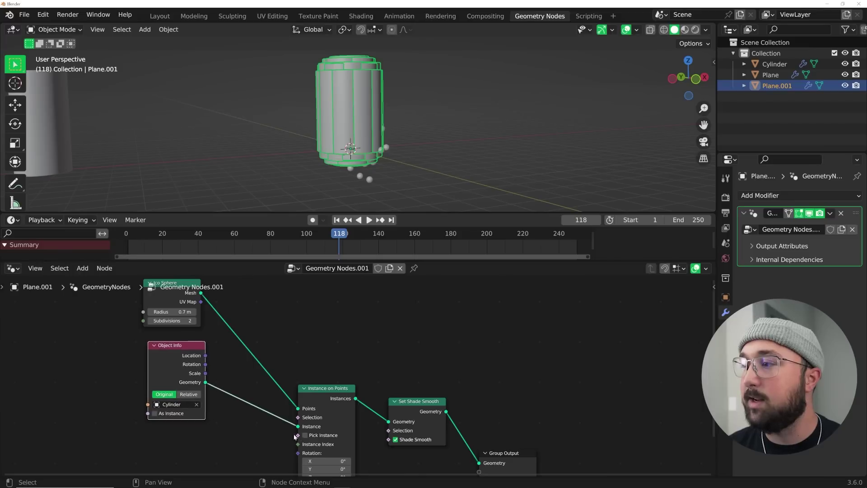
pyautogui.moveTo(310, 398); pyautogui.dragTo(310, 325, button='middle')
pyautogui.hotkey('shift', 'a')
# - Add a Normal node and an Align Euler to Vector node
pyautogui.click(208, 272)
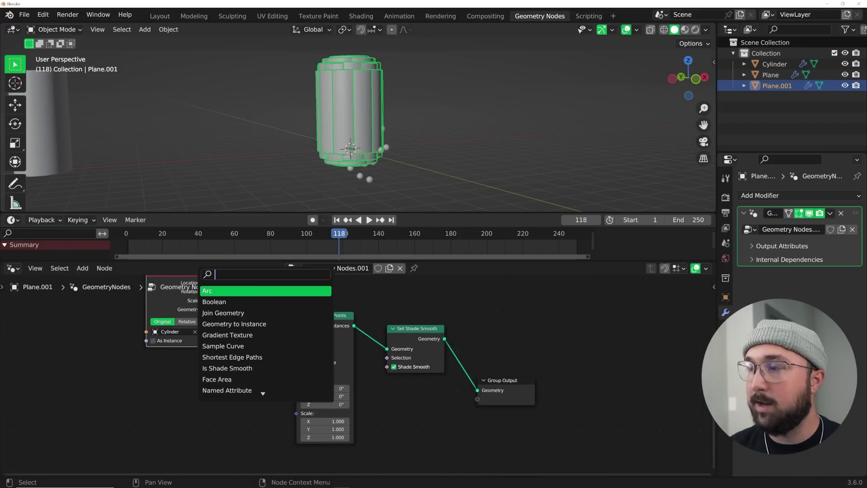
pyautogui.write('nor')
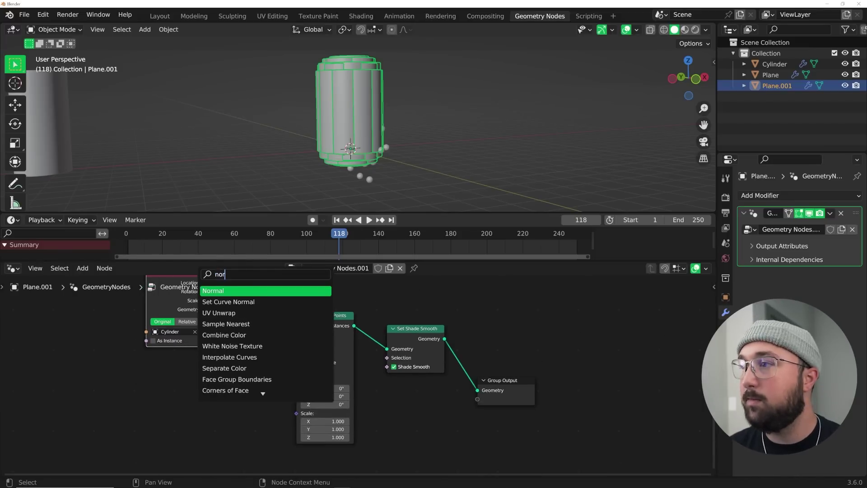
pyautogui.press('Return')
pyautogui.click(52, 403)
pyautogui.hotkey('shift', 'a')
pyautogui.click(178, 271)
pyautogui.write('a')
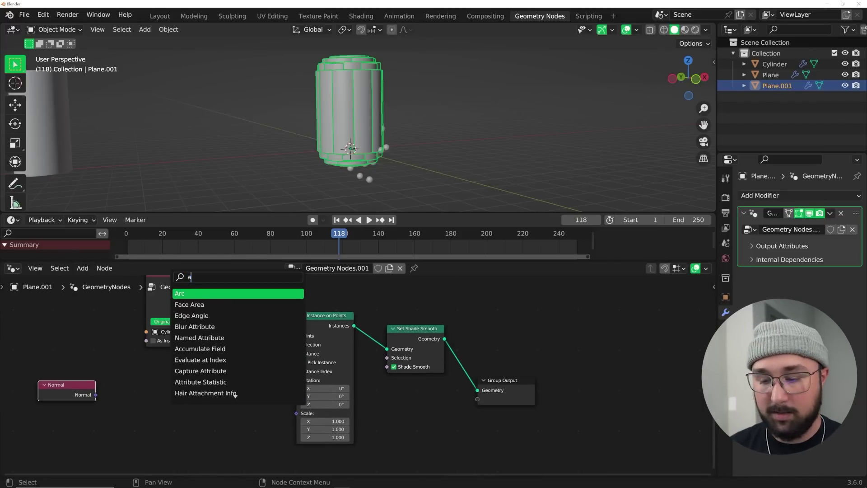
pyautogui.write('lig')
pyautogui.press('Return')
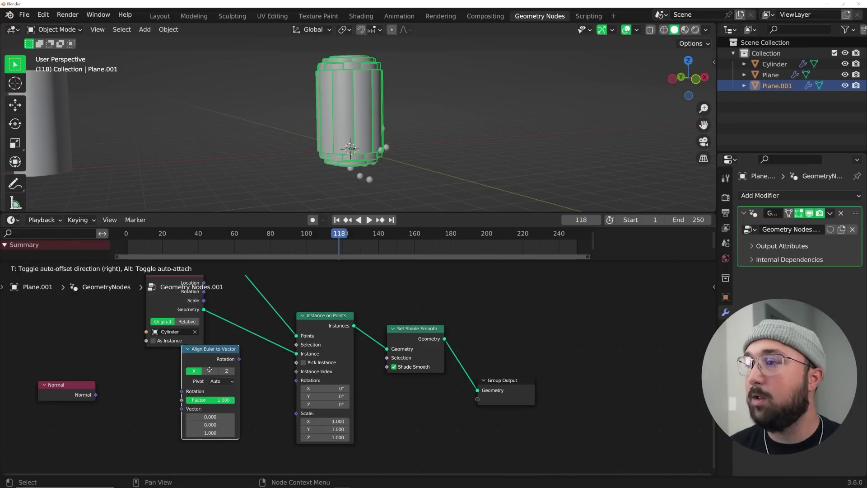
# - Wire Normal into the align node's Vector and its Rotation into the instance Rotation
pyautogui.moveTo(94, 395); pyautogui.dragTo(193, 419)
pyautogui.moveTo(247, 368); pyautogui.dragTo(296, 380)
pyautogui.moveTo(393, 172); pyautogui.dragTo(360, 119, button='middle')
pyautogui.moveTo(326, 333); pyautogui.dragTo(326, 407)
# - Slim the tube instances to Scale X 0.44, Y 0.44, Z 0.65
pyautogui.moveTo(326, 406); pyautogui.dragTo(297, 359, button='middle')
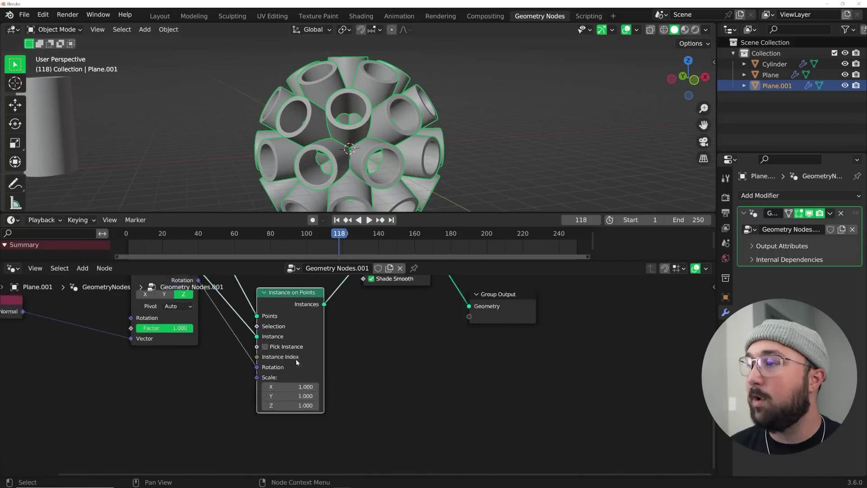
pyautogui.scroll(2, 296, 359)
pyautogui.moveTo(299, 388); pyautogui.dragTo(267, 408)
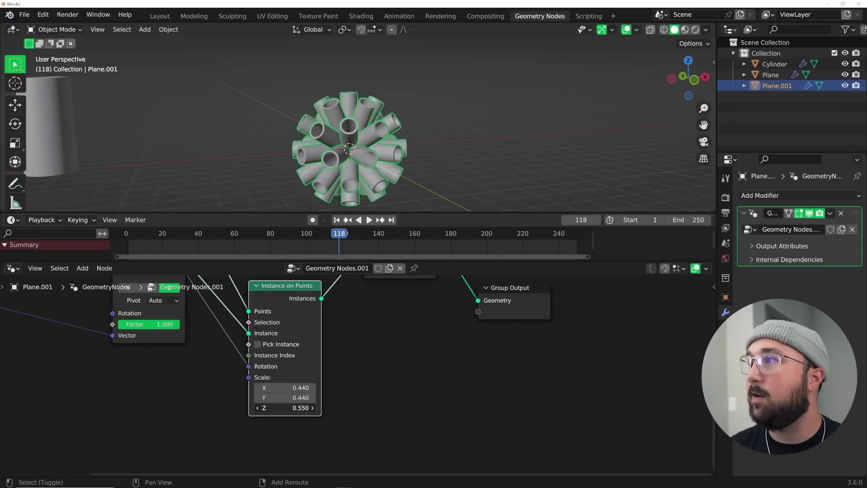
pyautogui.scroll(5, 343, 135)
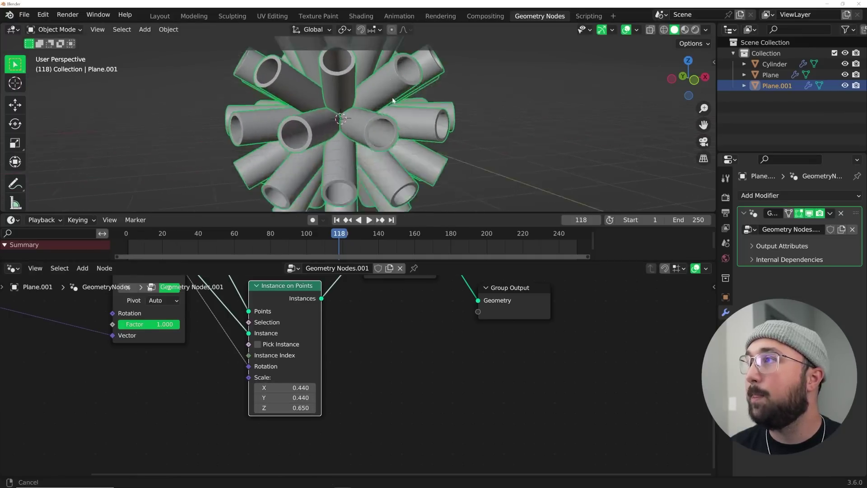
pyautogui.hotkey('shift', 'a')
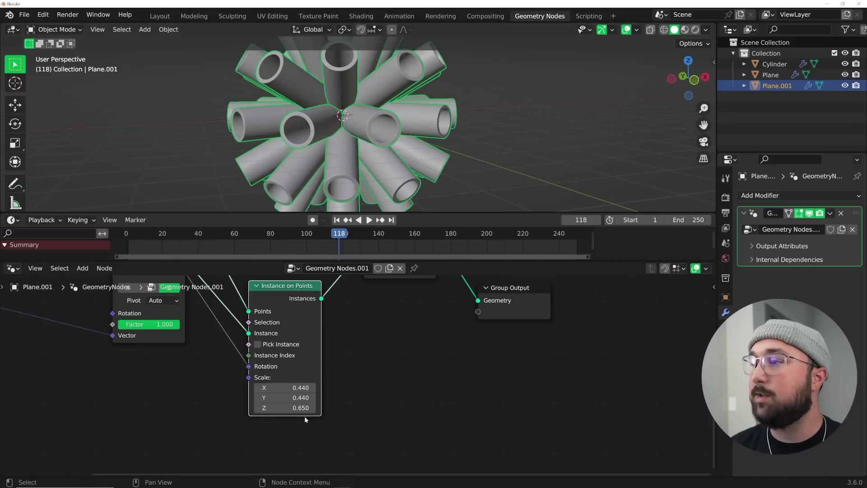
pyautogui.moveTo(294, 407); pyautogui.dragTo(307, 406)
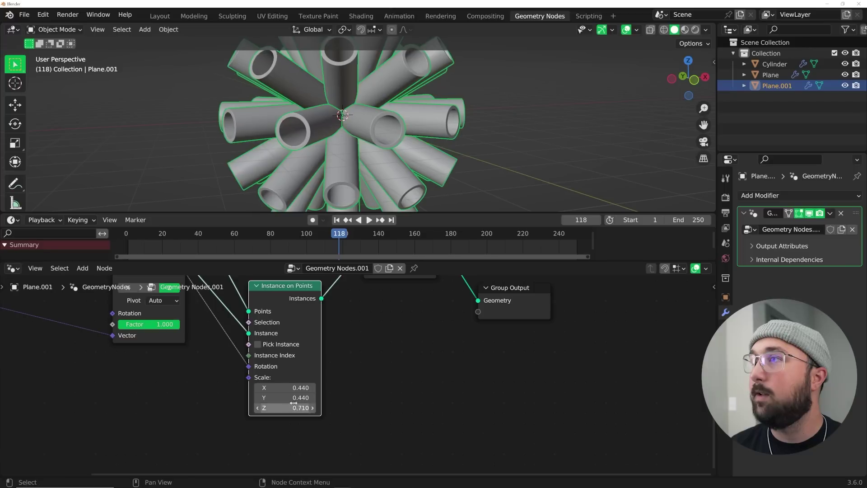
pyautogui.hotkey('ctrl', 'z')
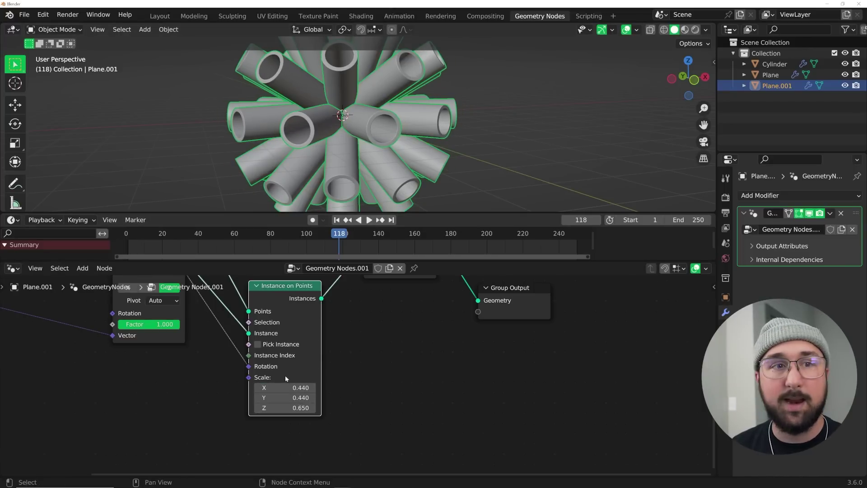
pyautogui.moveTo(286, 378); pyautogui.dragTo(344, 369, button='middle')
pyautogui.hotkey('shift', 'a')
pyautogui.click(156, 271)
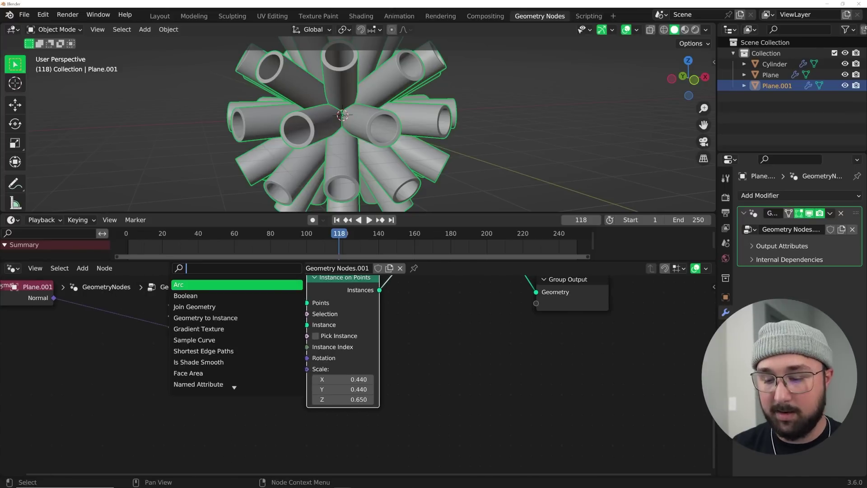
# - Add a Combine XYZ node and link its Vector into Instance on Points Scale
pyautogui.write('comb')
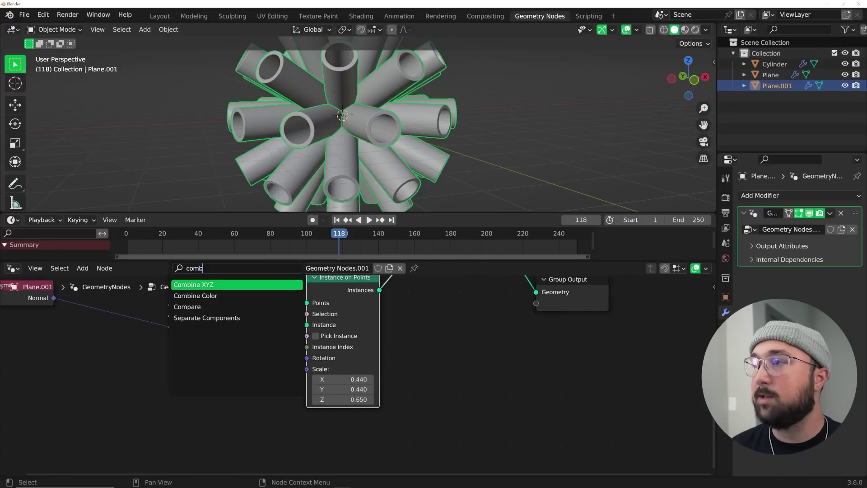
pyautogui.press('Return')
pyautogui.click(172, 407)
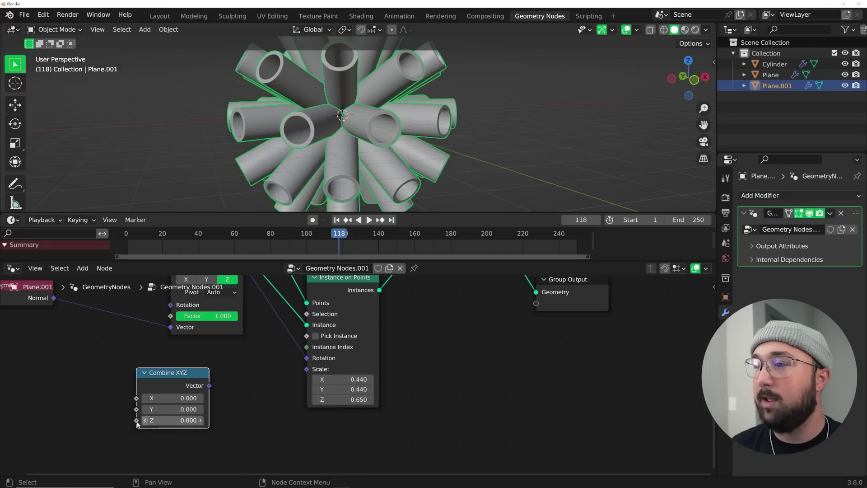
pyautogui.moveTo(209, 386); pyautogui.dragTo(231, 382)
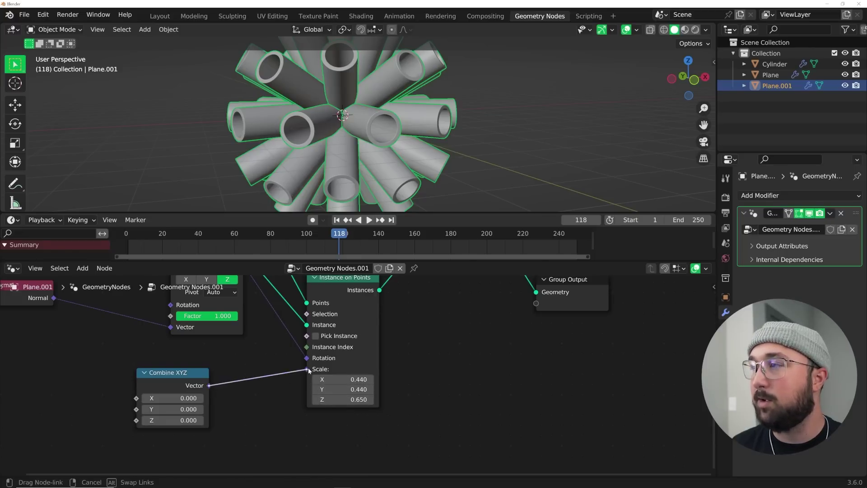
pyautogui.moveTo(308, 368); pyautogui.dragTo(307, 369)
pyautogui.moveTo(171, 372); pyautogui.dragTo(217, 373)
# - Add a Map Range node and feed its Result into Combine XYZ's Z
pyautogui.moveTo(86, 316); pyautogui.dragTo(122, 314, button='middle')
pyautogui.hotkey('shift', 'a')
pyautogui.moveTo(123, 286)
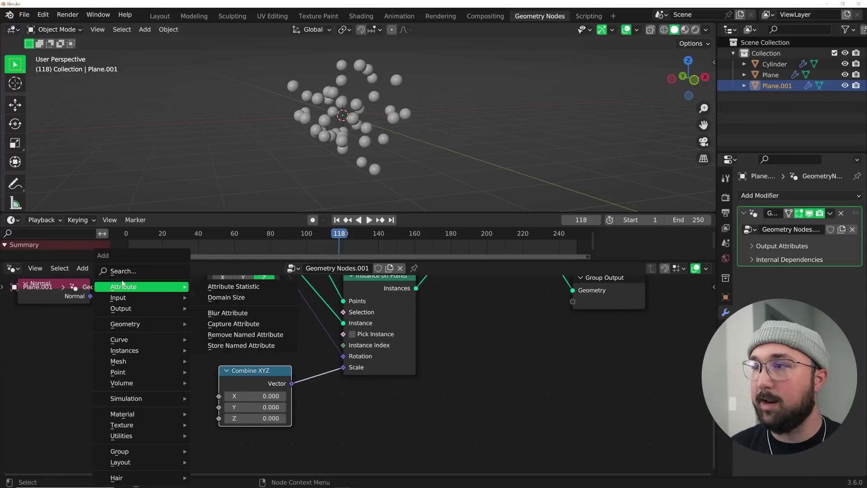
pyautogui.write('map')
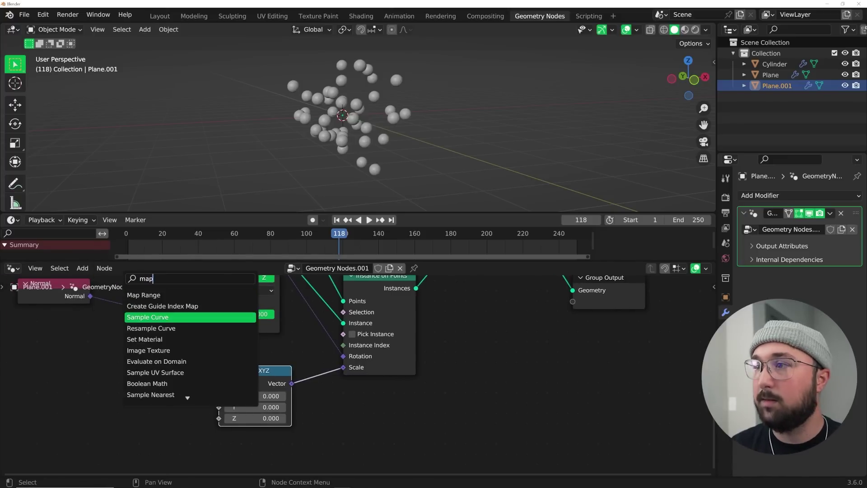
pyautogui.click(143, 294)
pyautogui.click(147, 386)
pyautogui.moveTo(139, 379); pyautogui.dragTo(170, 398)
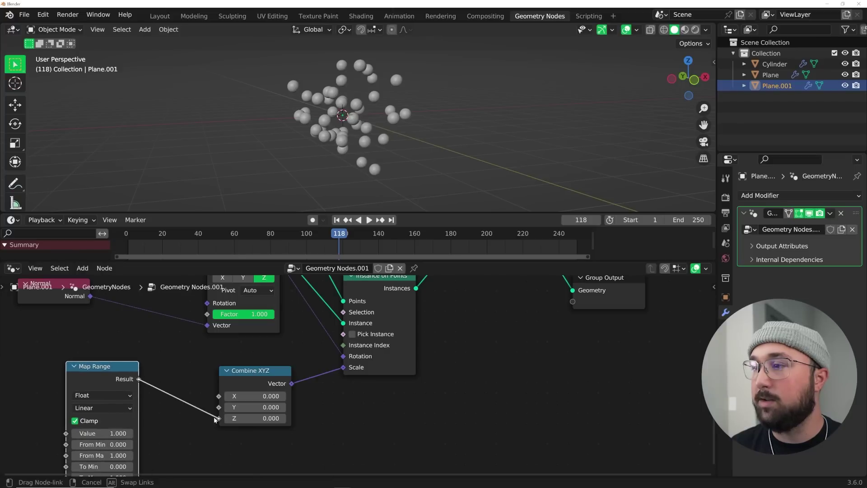
pyautogui.moveTo(216, 419); pyautogui.dragTo(218, 418)
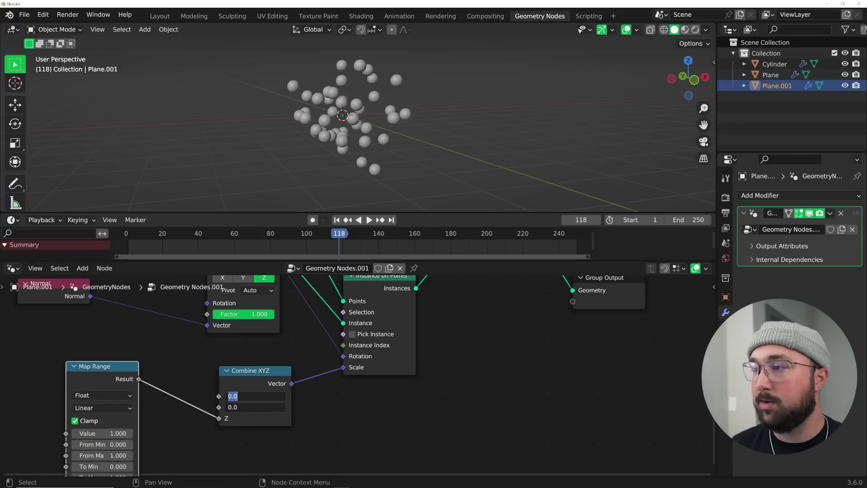
# - Set Combine XYZ X and Y to 0.44
pyautogui.write('.44')
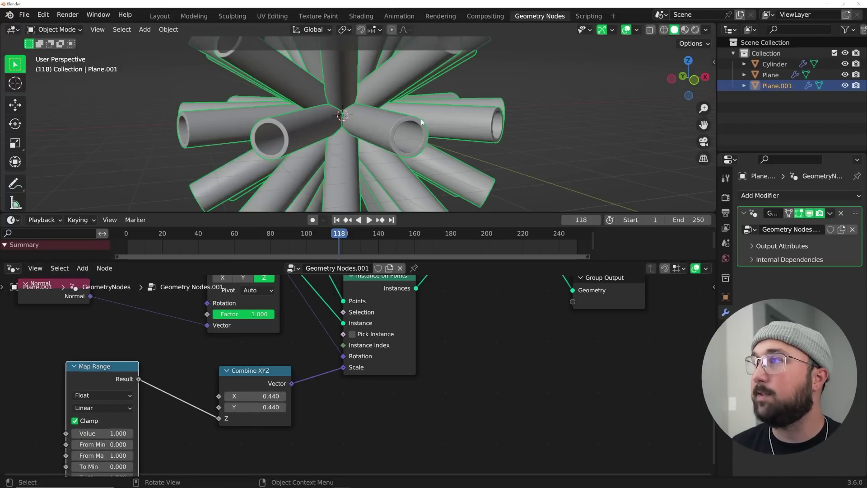
pyautogui.press('Return')
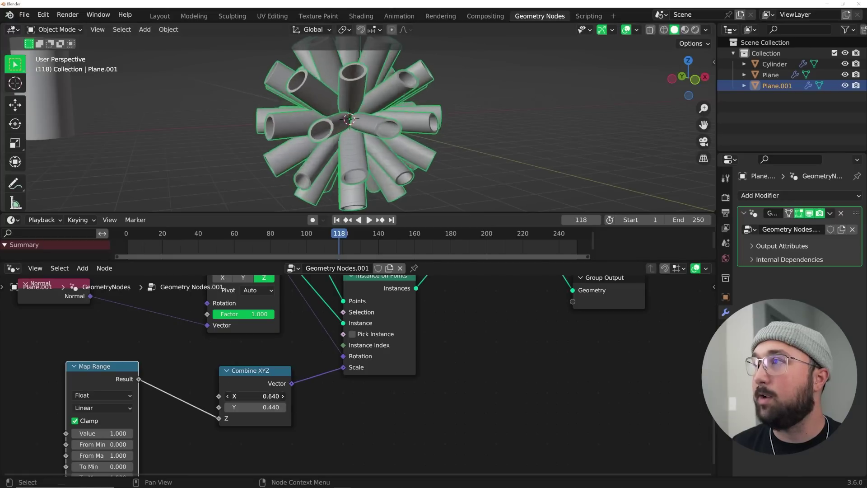
pyautogui.hscroll(-5, 164, 409)
# - Add a Wave Texture and drive the Map Range Value with its Color
pyautogui.hotkey('shift', 'a')
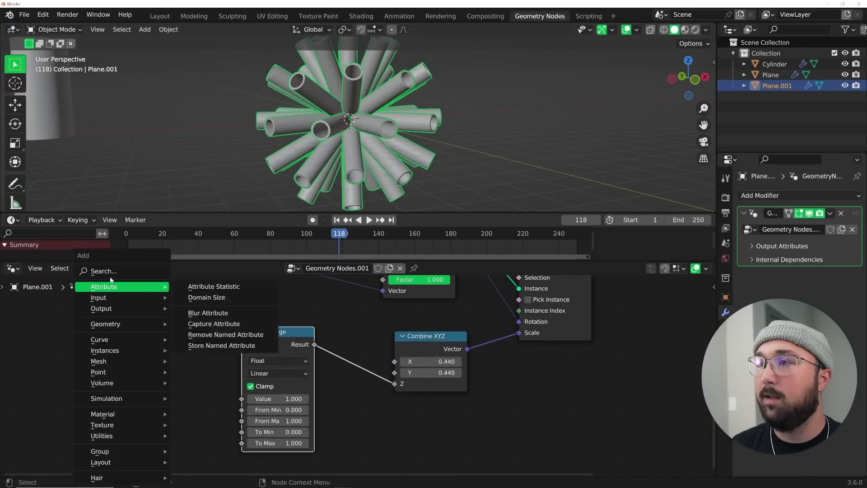
pyautogui.write('wave')
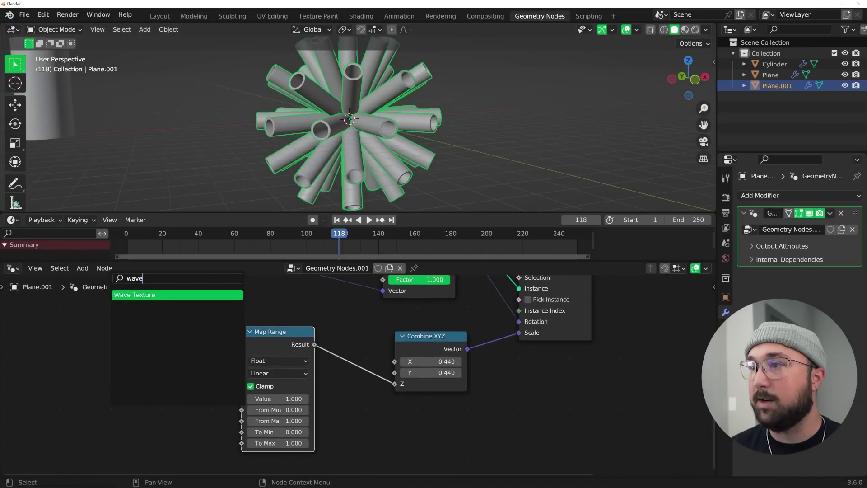
pyautogui.press('Return')
pyautogui.click(99, 357)
pyautogui.moveTo(139, 363); pyautogui.dragTo(241, 399)
pyautogui.moveTo(233, 390); pyautogui.dragTo(242, 352, button='middle')
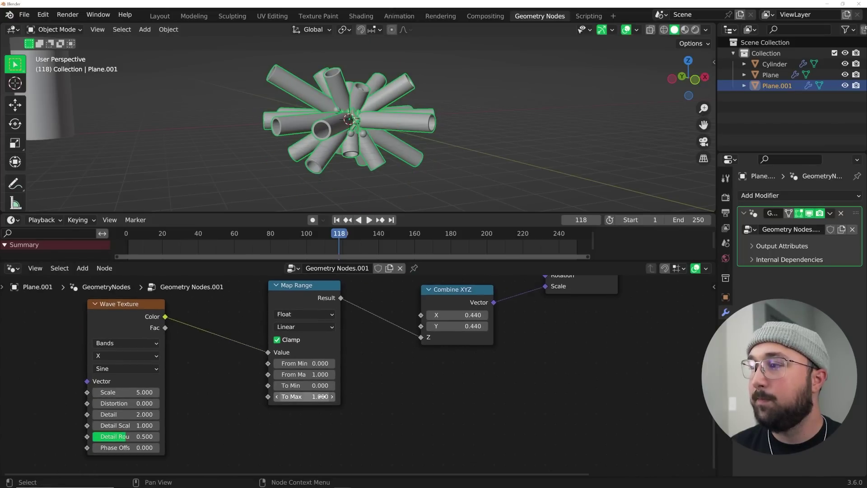
# - Raise the Map Range minimum output to reshape the tubes, keeping To Max at 1.000
pyautogui.moveTo(321, 396); pyautogui.dragTo(373, 391)
pyautogui.hotkey('ctrl', 'z')
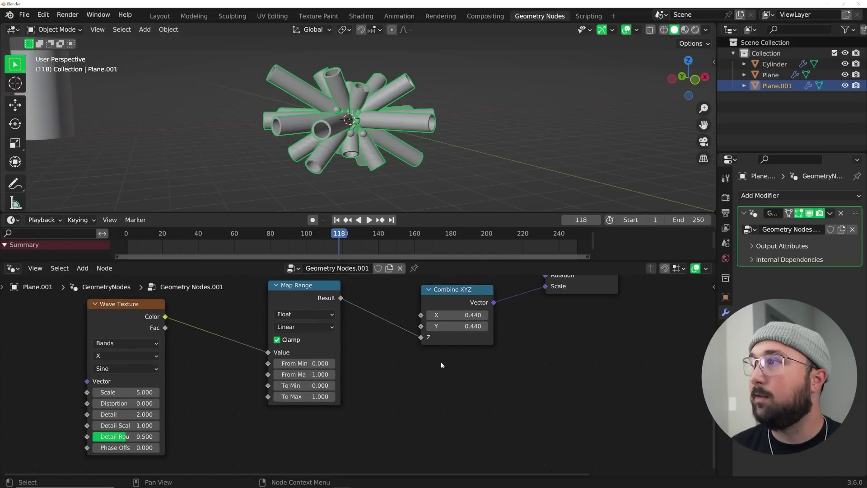
pyautogui.moveTo(358, 130)
pyautogui.mouseDown(button='middle')
pyautogui.moveTo(334, 140)
pyautogui.moveTo(358, 130)
pyautogui.mouseUp(button='middle')
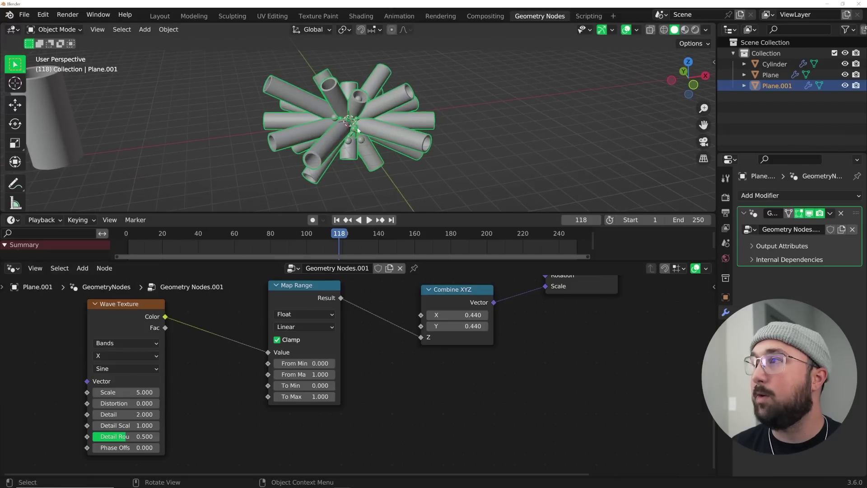
pyautogui.scroll(2, 320, 329)
pyautogui.moveTo(280, 388)
pyautogui.mouseDown()
pyautogui.moveTo(327, 388)
pyautogui.moveTo(274, 402)
pyautogui.moveTo(316, 388)
pyautogui.moveTo(307, 402)
pyautogui.moveTo(282, 388)
pyautogui.mouseUp()
pyautogui.moveTo(282, 388); pyautogui.dragTo(362, 343, button='middle')
pyautogui.moveTo(131, 421); pyautogui.dragTo(171, 422)
# - Set the Wave Texture Phase Offset to 0 and keyframe it at frame 0
pyautogui.click(144, 422)
pyautogui.write('0')
pyautogui.press('Return')
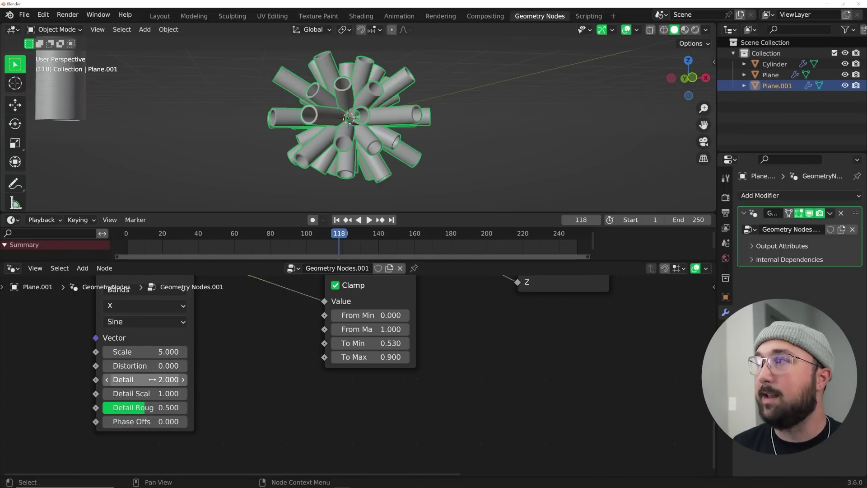
pyautogui.click(337, 220)
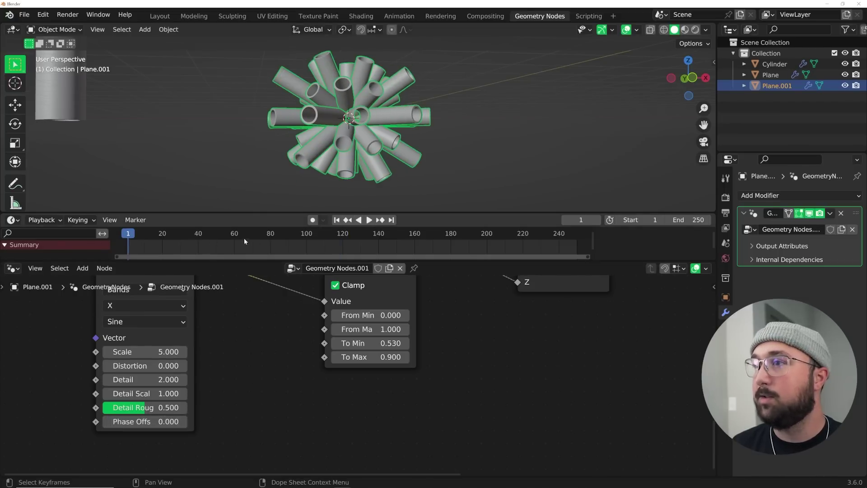
pyautogui.press('Left')
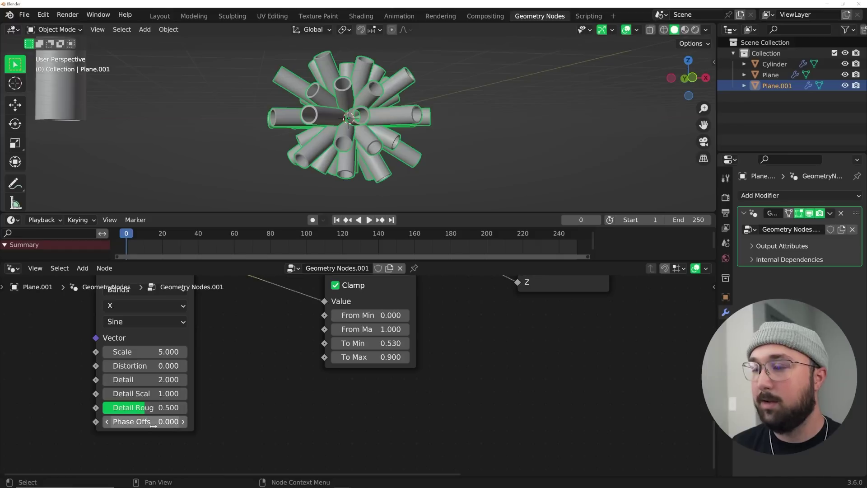
pyautogui.press('i')
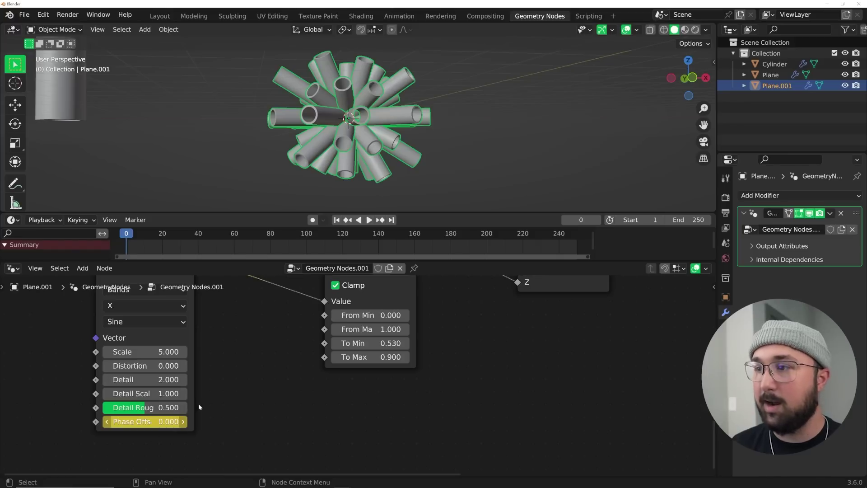
# - Keyframe Phase Offset 12*pi (37.699) at frame 250 and play the animation
pyautogui.click(392, 220)
pyautogui.doubleClick(145, 421)
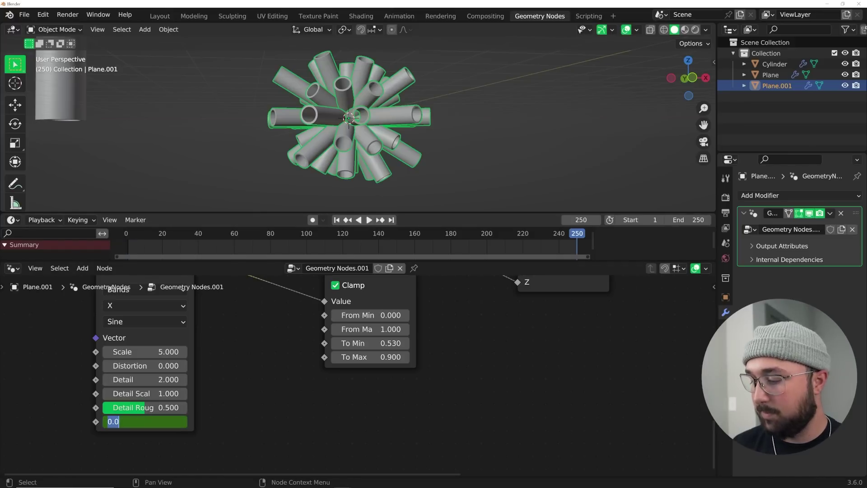
pyautogui.write('12*pi')
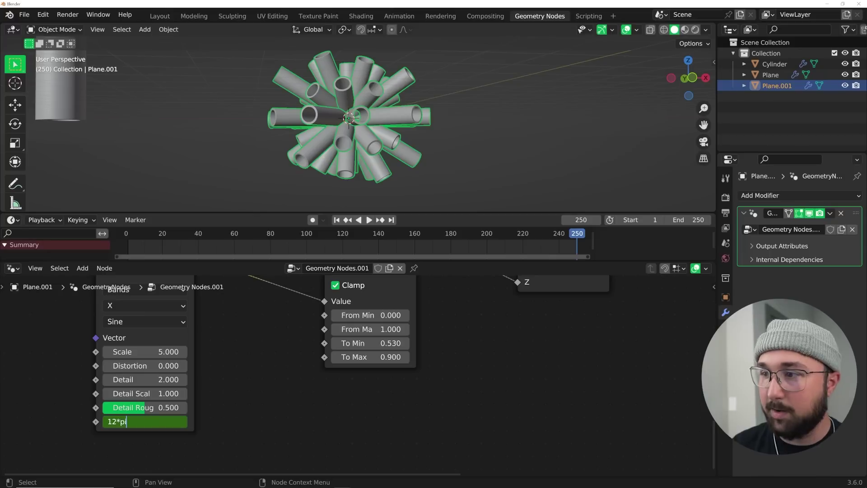
pyautogui.press('Return')
pyautogui.press('i')
pyautogui.press('space')
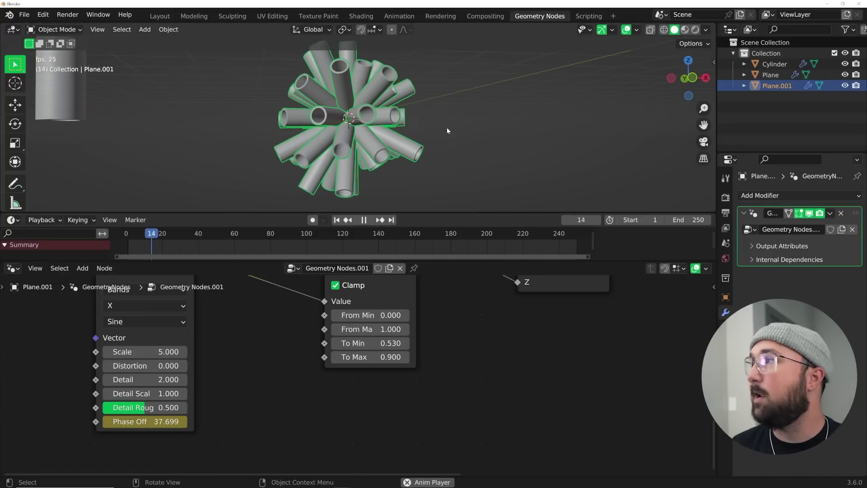
pyautogui.click(435, 105)
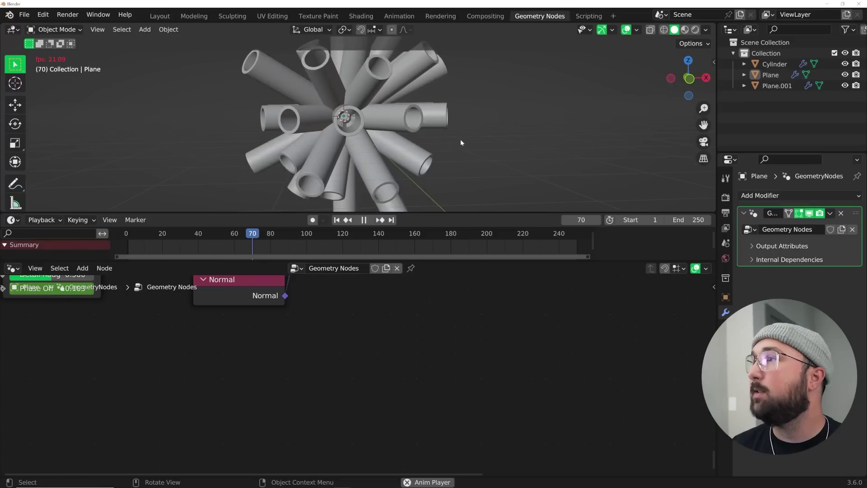
# - On the Plane object, raise Multiply to push spheres outward and enlarge the Ico Sphere radius to 0.3 m
pyautogui.scroll(5, 437, 140)
pyautogui.press('space')
pyautogui.click(340, 118)
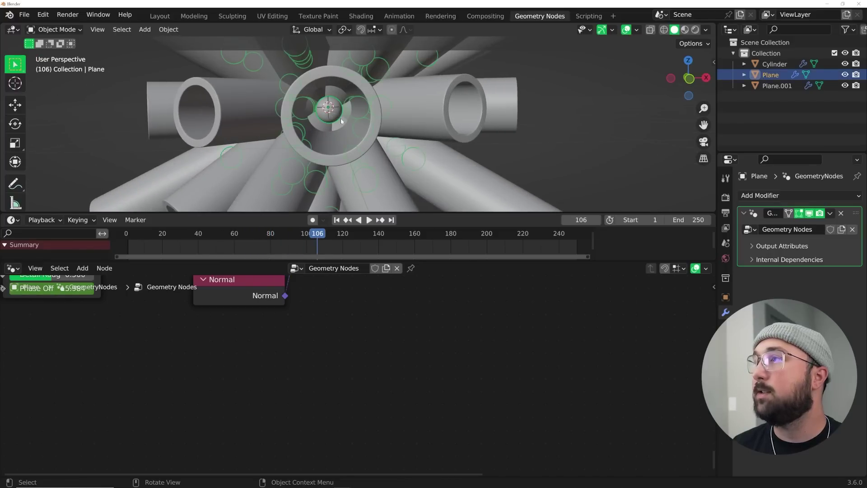
pyautogui.scroll(-6, 341, 118)
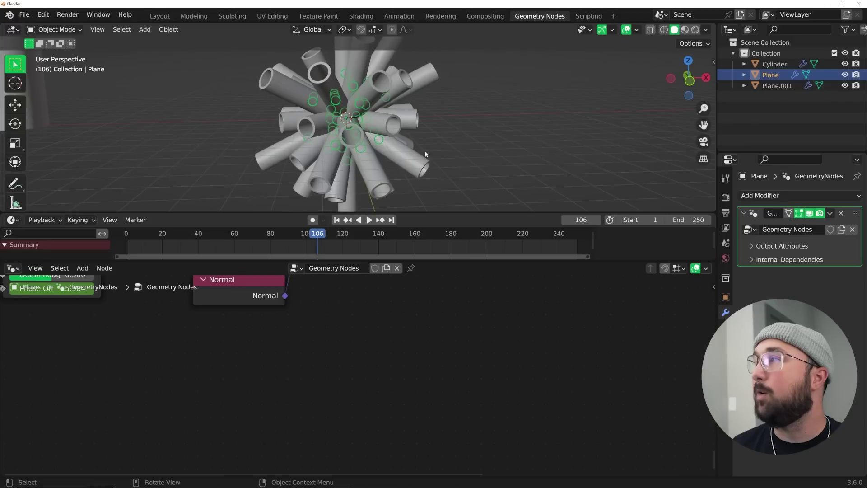
pyautogui.press('Home')
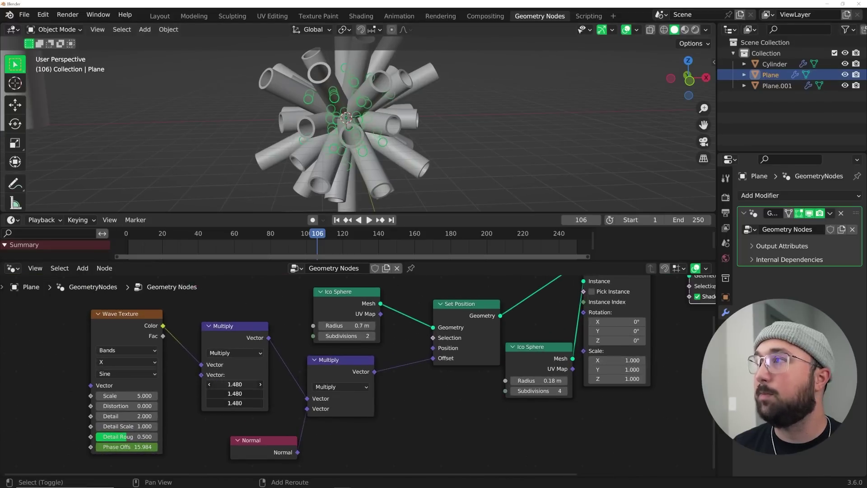
pyautogui.moveTo(235, 384); pyautogui.dragTo(298, 384)
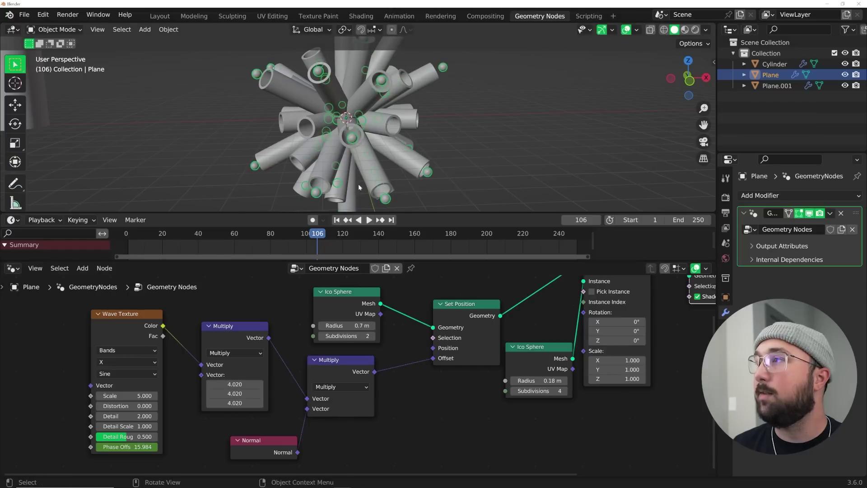
pyautogui.moveTo(359, 183); pyautogui.dragTo(347, 194, button='middle')
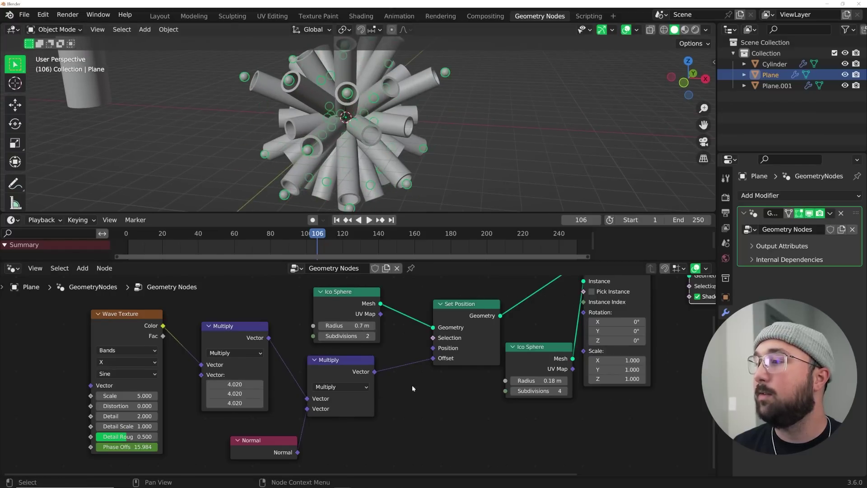
pyautogui.moveTo(518, 381); pyautogui.dragTo(368, 343, button='middle')
pyautogui.moveTo(400, 342); pyautogui.dragTo(430, 342)
# - Fine-tune Multiply to 5.470 and preview the animation with nothing selected
pyautogui.scroll(-3, 367, 144)
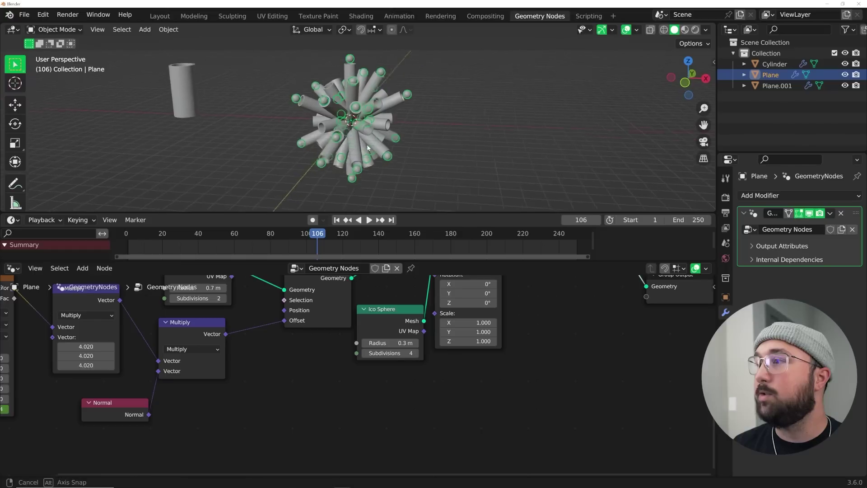
pyautogui.scroll(-2, 392, 368)
pyautogui.moveTo(159, 354); pyautogui.dragTo(168, 354)
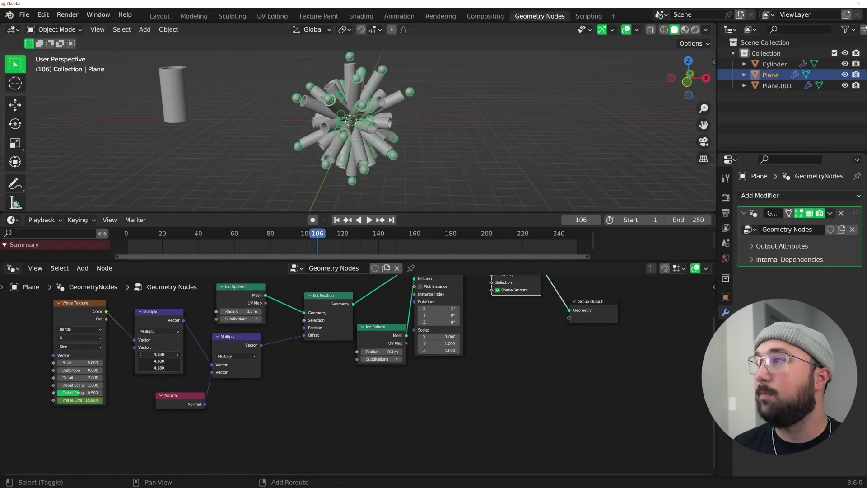
pyautogui.press('space')
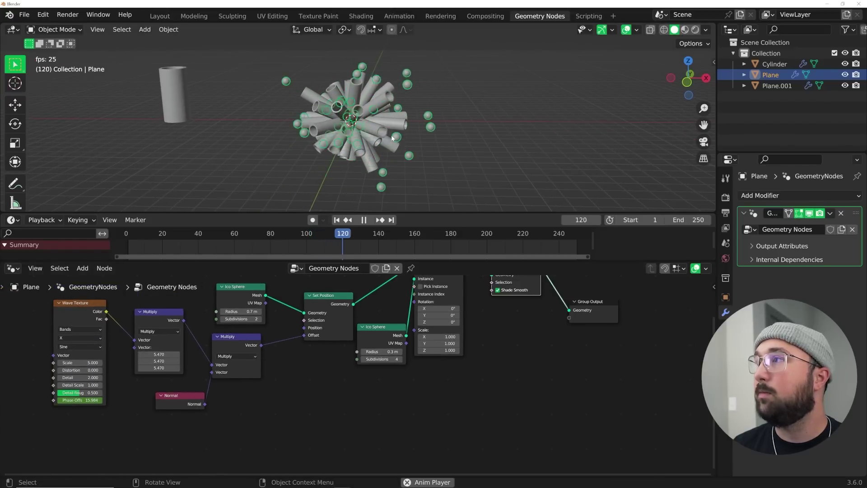
pyautogui.click(464, 114)
pyautogui.scroll(3, 444, 133)
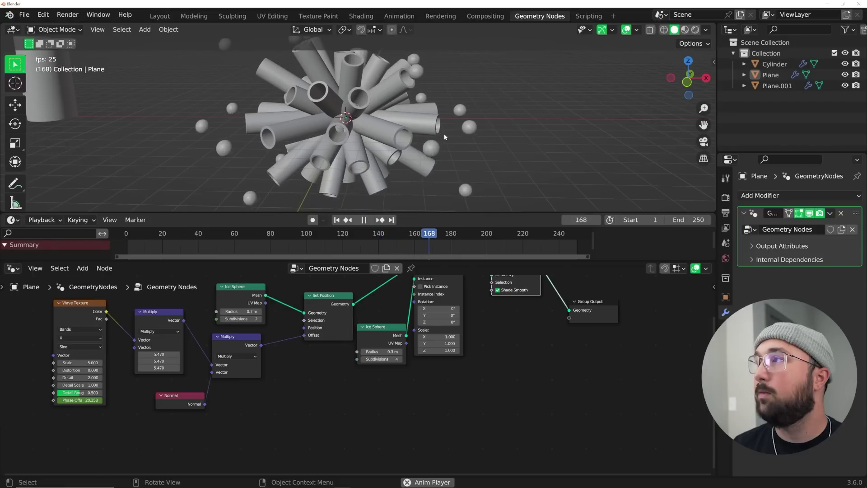
# - Add a Set Material node to Plane.001's tubes, create a material and assign 'random'
pyautogui.moveTo(444, 133); pyautogui.dragTo(452, 136, button='middle')
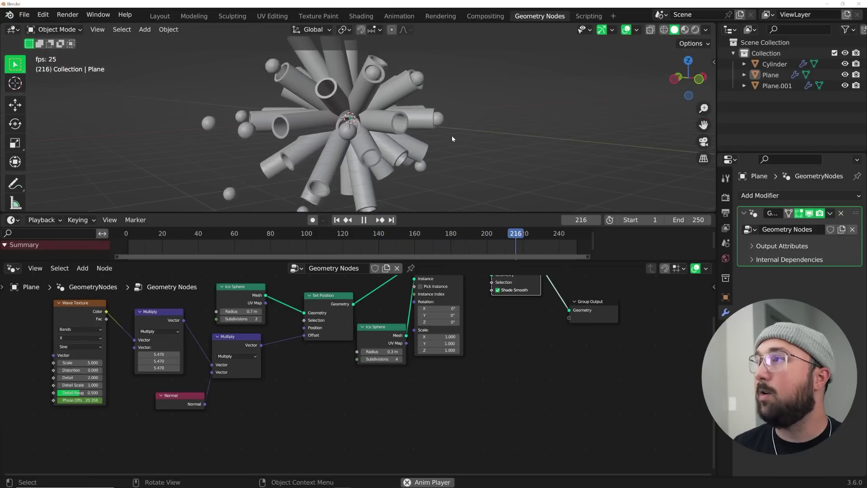
pyautogui.press('space')
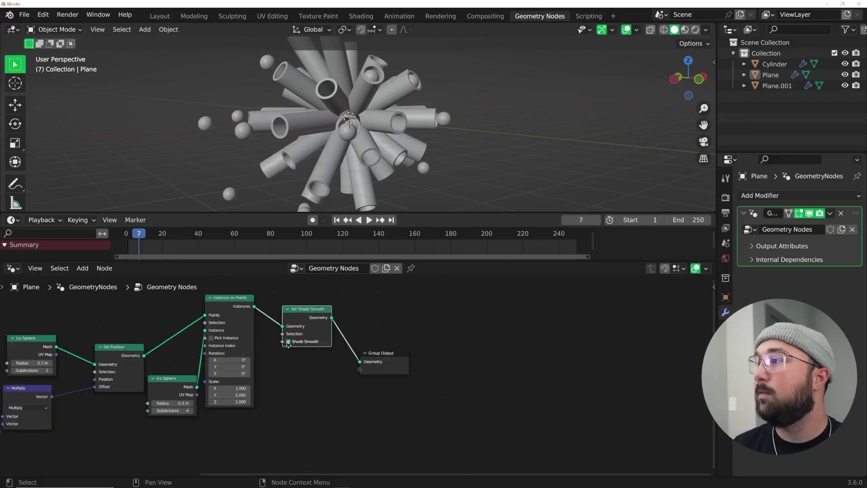
pyautogui.click(366, 147)
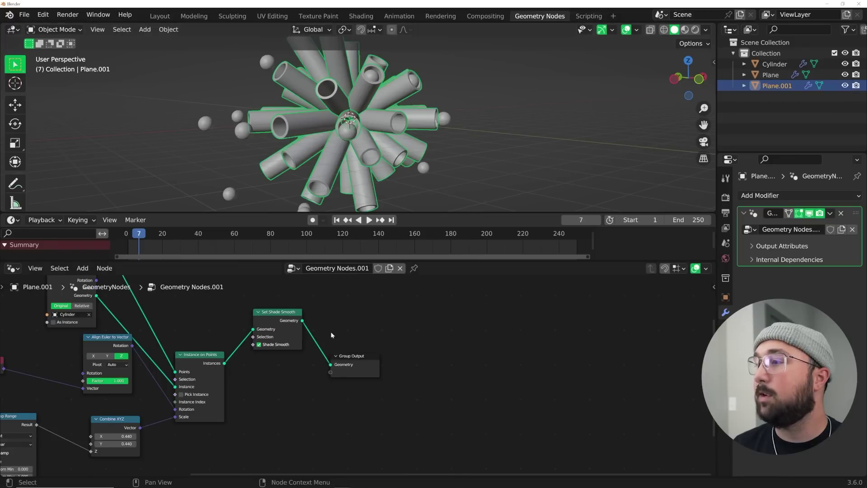
pyautogui.hotkey('shift', 'a')
pyautogui.write('set m')
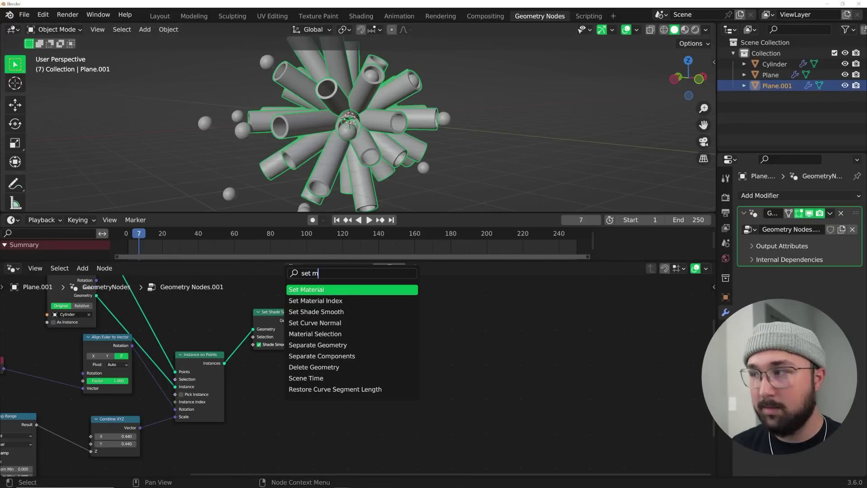
pyautogui.press('Return')
pyautogui.click(429, 347)
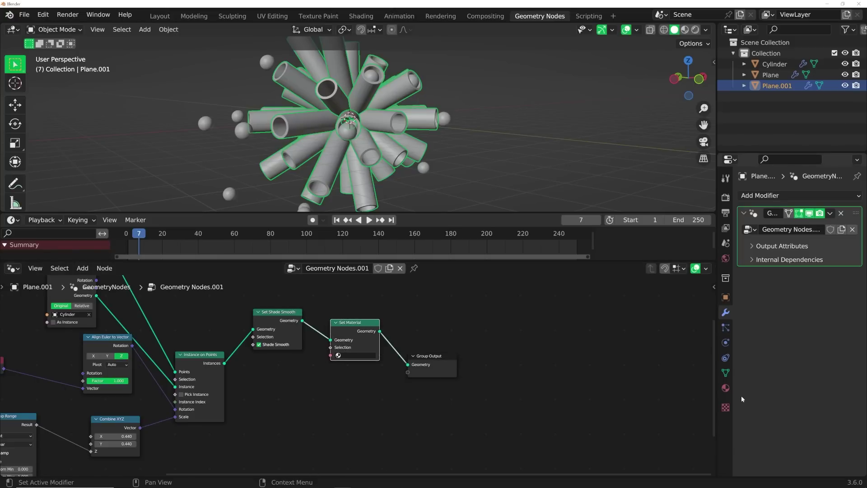
pyautogui.click(725, 388)
pyautogui.click(809, 242)
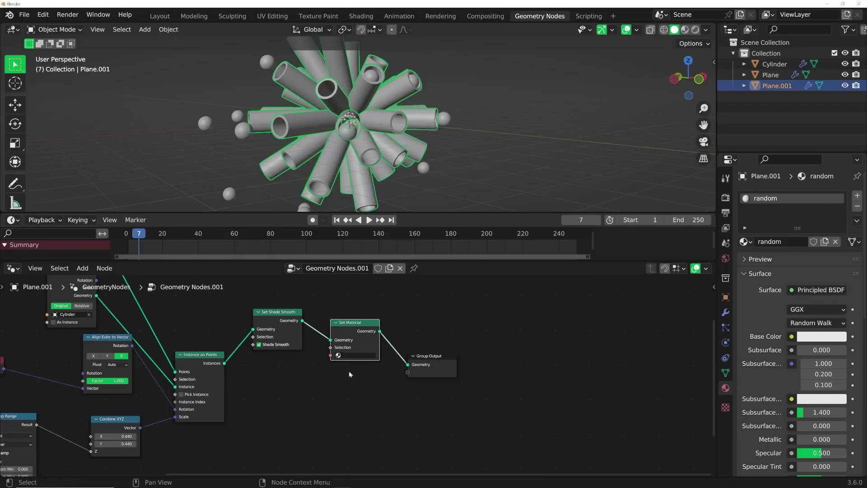
pyautogui.click(356, 355)
pyautogui.click(374, 367)
# - Add a Set Material node to the sphere object Plane's tree as well
pyautogui.click(446, 121)
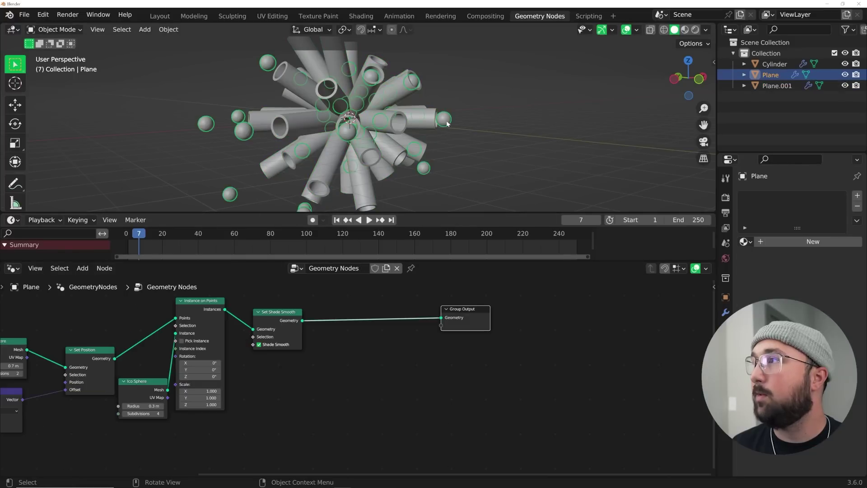
pyautogui.hotkey('shift', 'a')
pyautogui.write('set m')
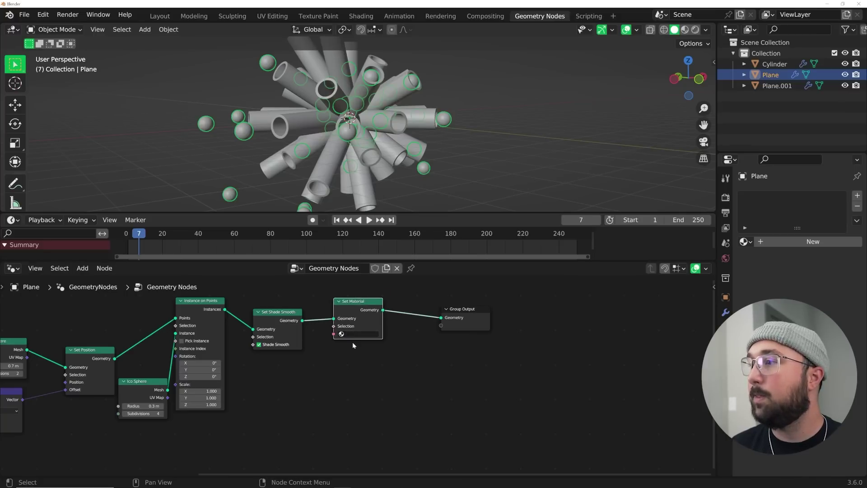
pyautogui.moveTo(346, 136); pyautogui.dragTo(374, 131, button='middle')
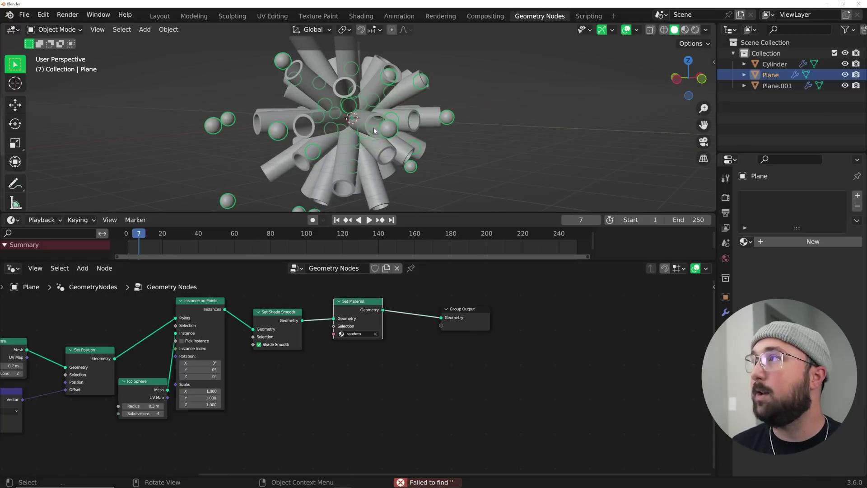
pyautogui.click(360, 18)
# - Arrange the Shading workspace around the tube object's material nodes
pyautogui.moveTo(134, 277); pyautogui.dragTo(68, 383)
pyautogui.click(370, 225)
pyautogui.moveTo(370, 225); pyautogui.dragTo(343, 217, button='middle')
pyautogui.moveTo(302, 370); pyautogui.dragTo(273, 414, button='middle')
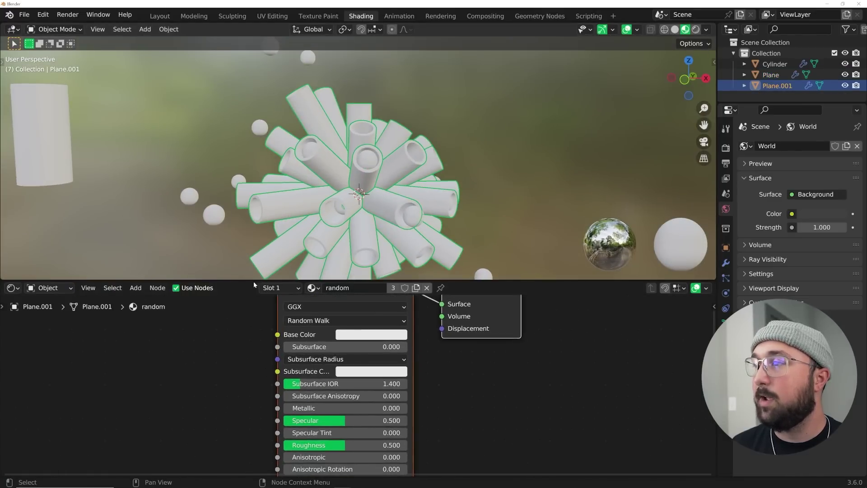
pyautogui.moveTo(253, 281); pyautogui.dragTo(253, 215)
pyautogui.moveTo(318, 164); pyautogui.dragTo(334, 149, button='middle')
pyautogui.moveTo(253, 280); pyautogui.dragTo(270, 292, button='middle')
# - Add a Color Ramp into Base Color with a third colour stop
pyautogui.hotkey('shift', 'a')
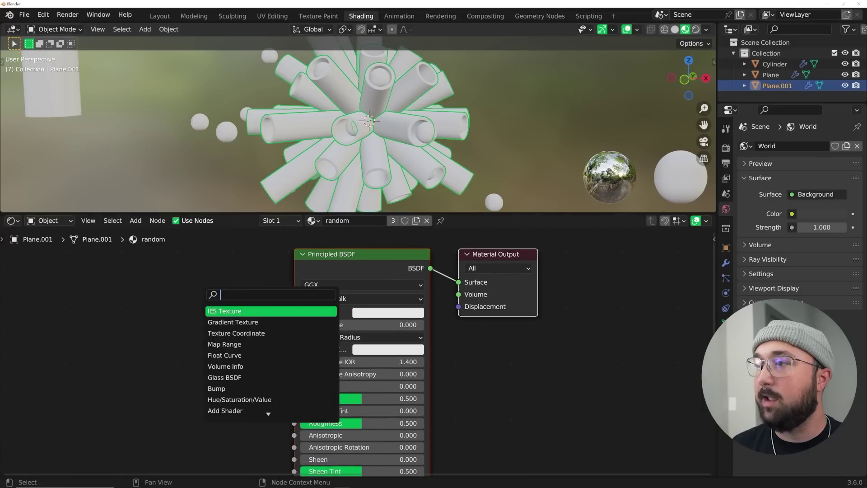
pyautogui.write('col')
pyautogui.press('Down')
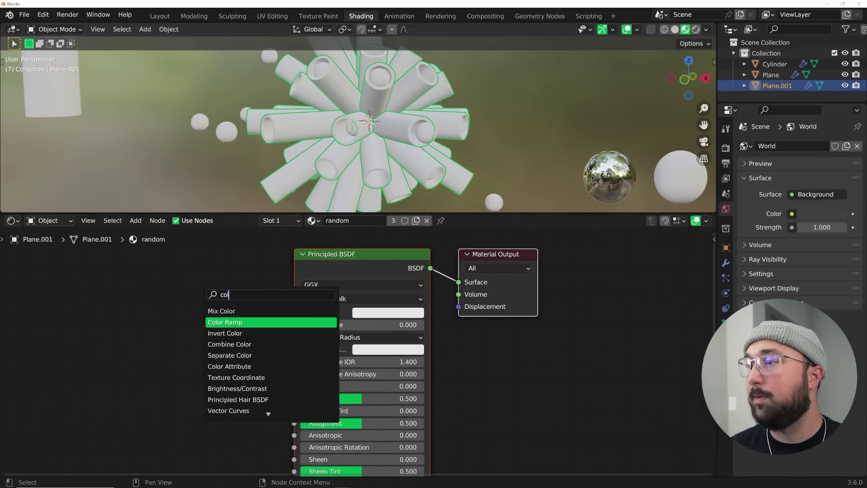
pyautogui.press('Return')
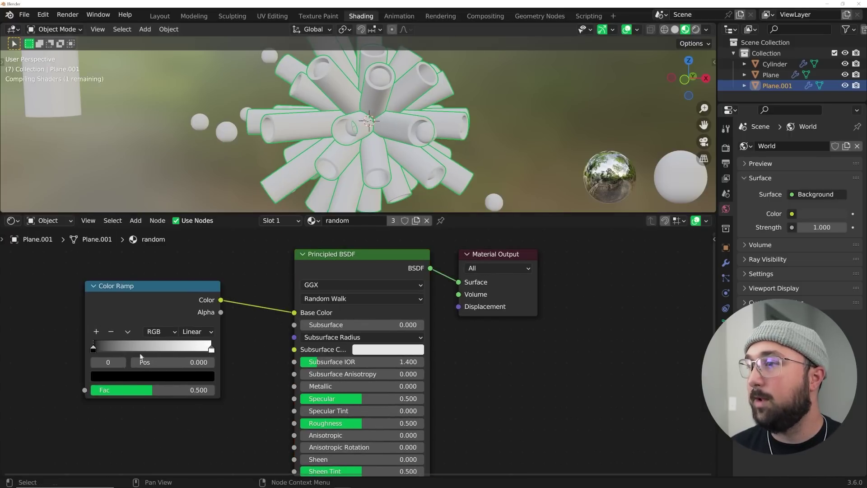
pyautogui.click(97, 331)
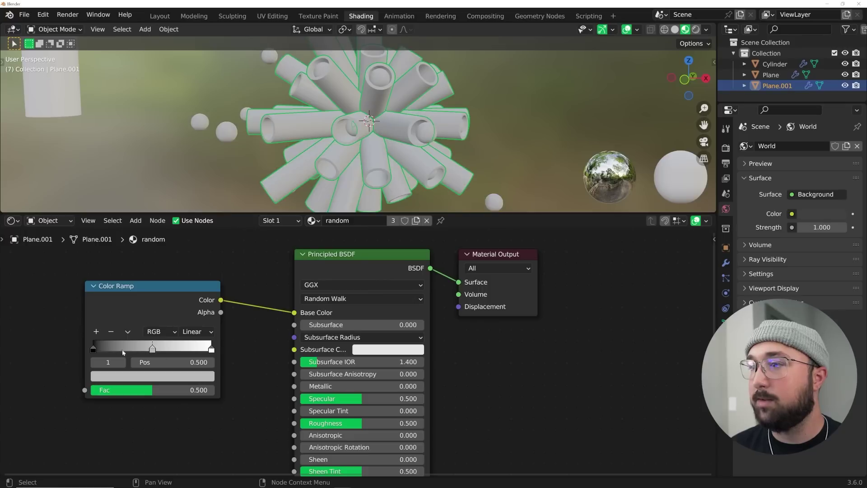
pyautogui.press('KP_Decimal')
# - Add a Noise Texture and connect its Fac to the Color Ramp's Fac
pyautogui.hotkey('shift', 'a')
pyautogui.write('noi')
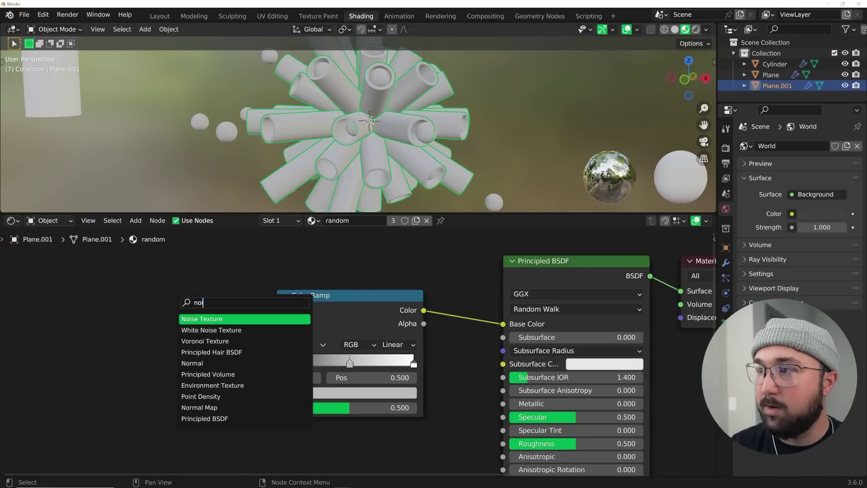
pyautogui.press('Return')
pyautogui.click(168, 326)
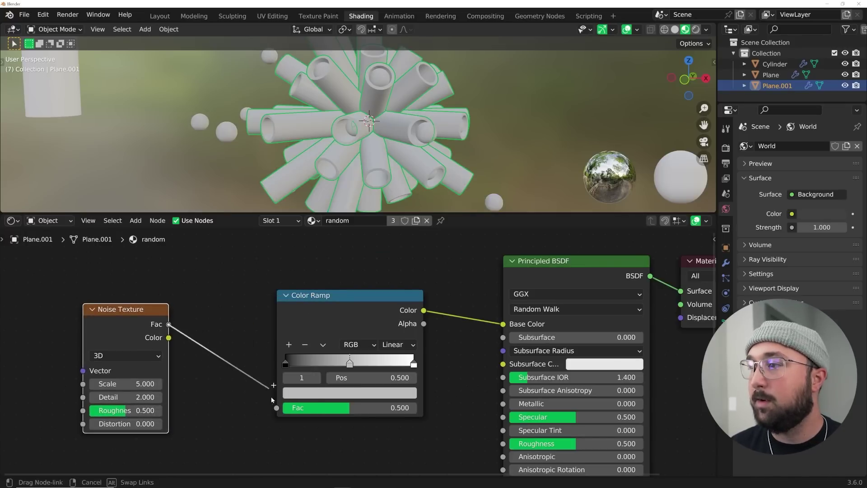
pyautogui.moveTo(273, 399); pyautogui.dragTo(276, 407)
# - Add an Object Info node and plug its Random output into the noise Vector
pyautogui.keyDown('ctrl'); pyautogui.hscroll(-8, 135, 253); pyautogui.keyUp('ctrl')
pyautogui.hotkey('shift', 'a')
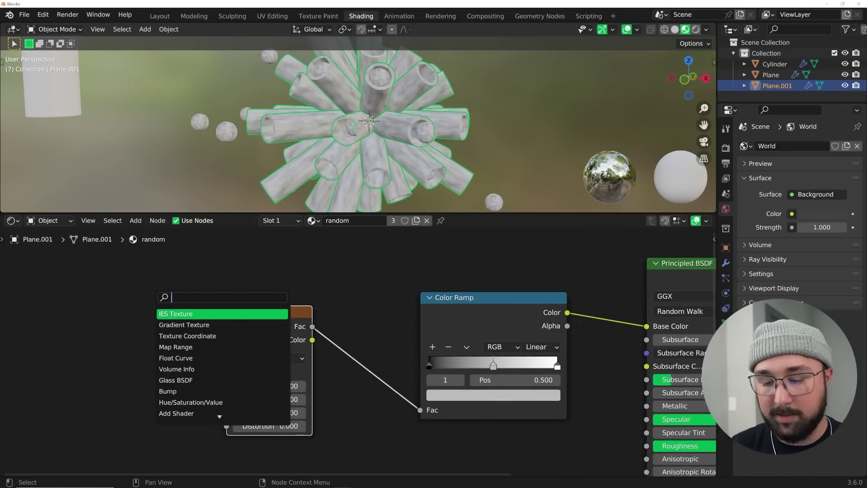
pyautogui.write('obj')
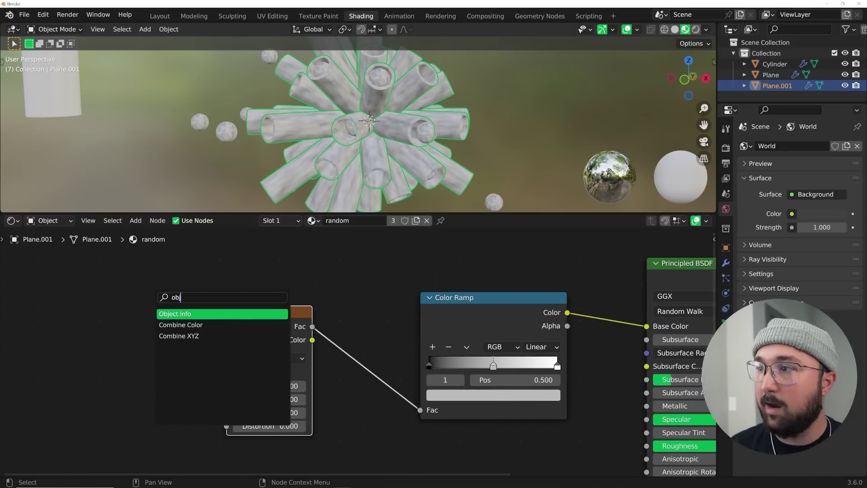
pyautogui.press('Return')
pyautogui.click(50, 322)
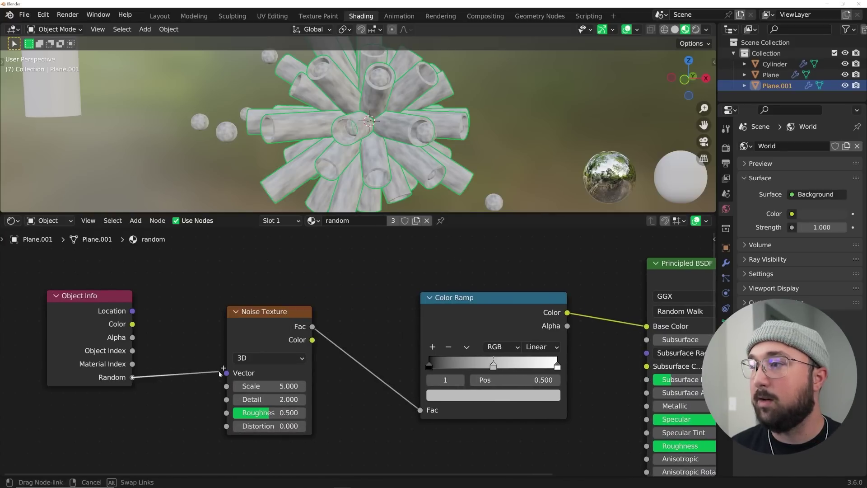
pyautogui.moveTo(221, 373); pyautogui.dragTo(289, 385)
pyautogui.keyDown('ctrl'); pyautogui.hscroll(8, 222, 383); pyautogui.keyUp('ctrl')
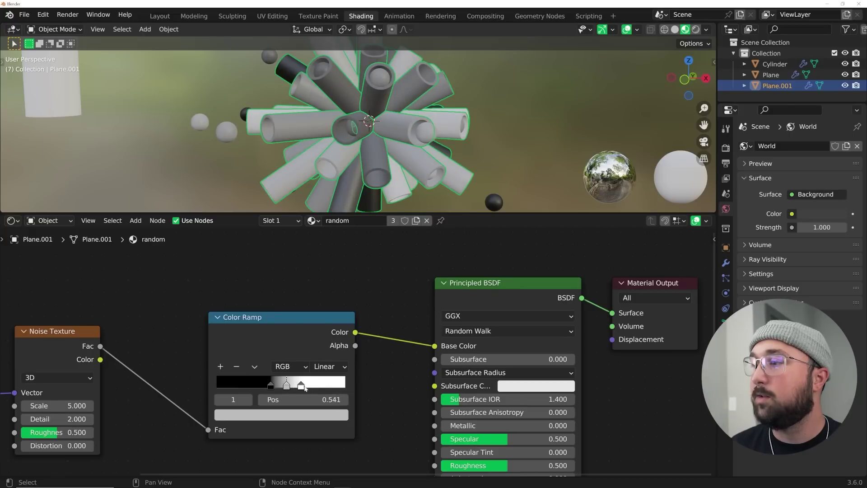
# - Colour the Color Ramp stops bright cyan, deep teal and warm cream
pyautogui.click(294, 414)
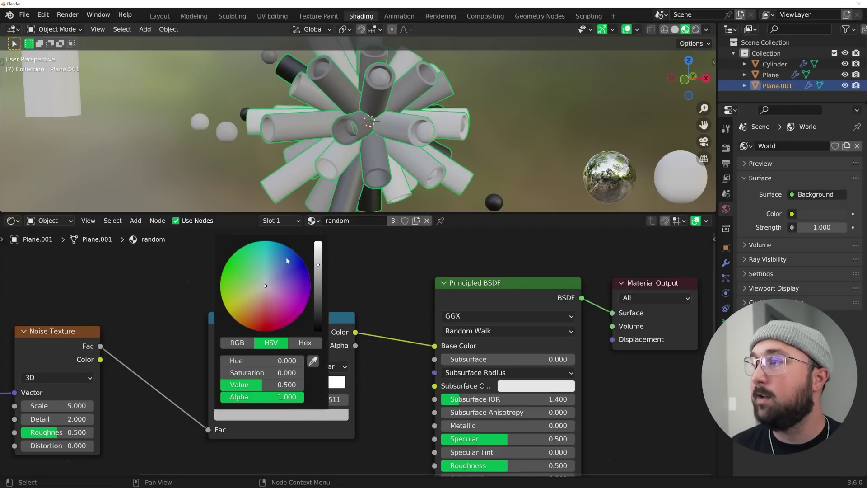
pyautogui.click(273, 251)
pyautogui.scroll(4, 274, 250)
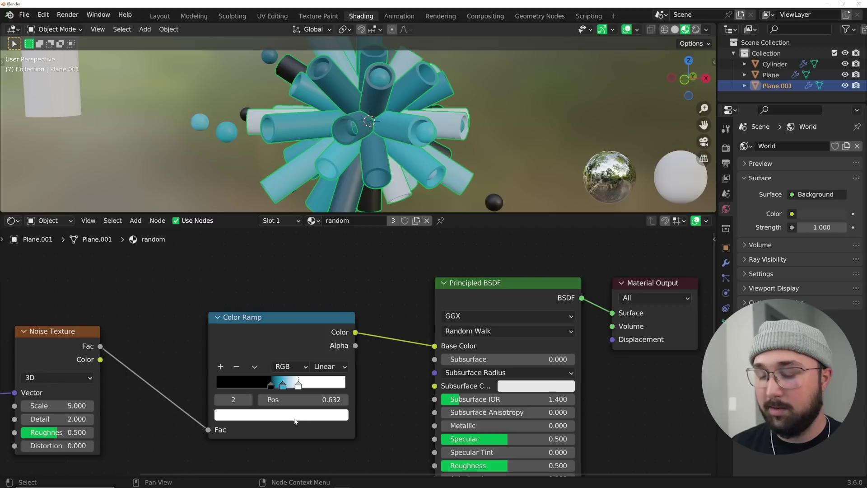
pyautogui.hotkey('ctrl', 'v')
pyautogui.click(292, 414)
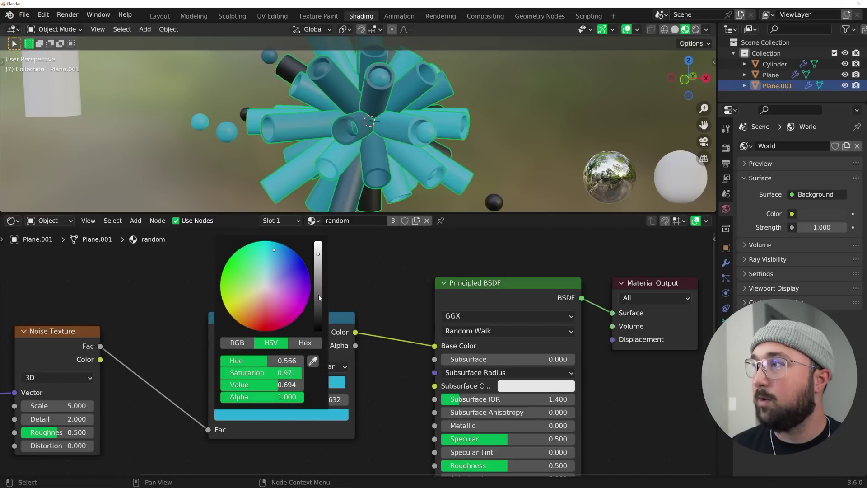
pyautogui.click(319, 297)
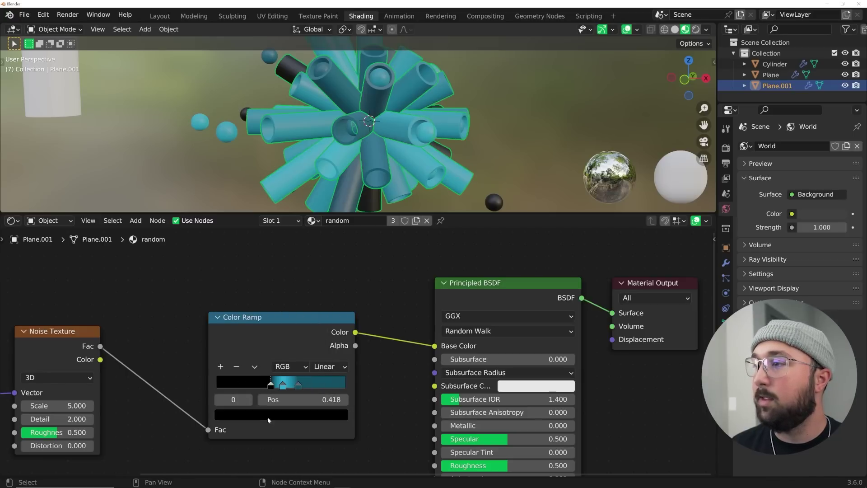
pyautogui.click(274, 414)
pyautogui.moveTo(253, 385); pyautogui.dragTo(289, 385)
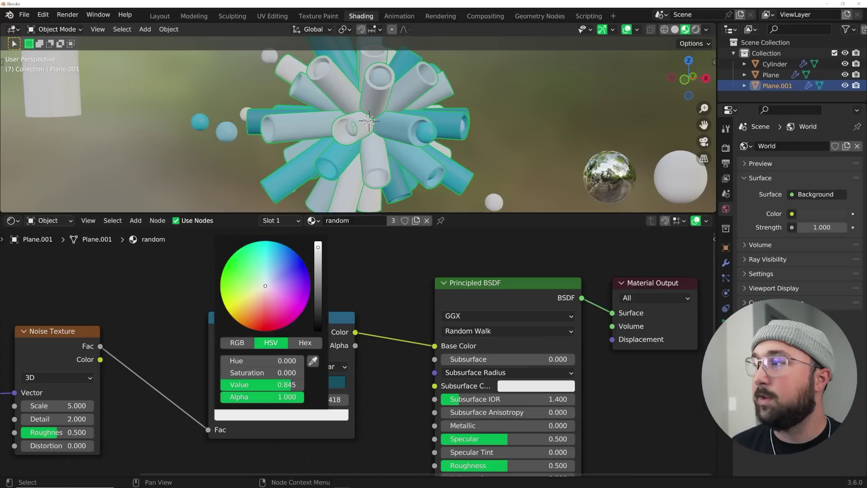
pyautogui.moveTo(294, 273); pyautogui.dragTo(257, 297)
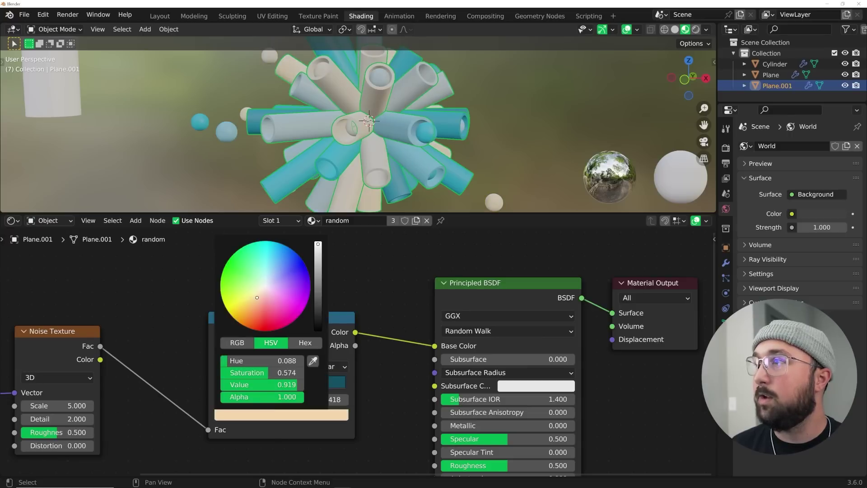
# - Switch the ramp to Constant interpolation, widen the dark-teal band, and preview the animation
pyautogui.click(325, 366)
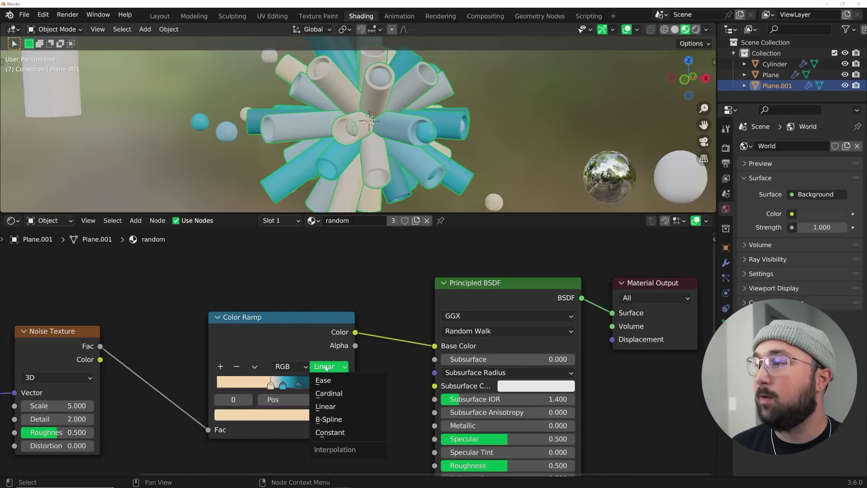
pyautogui.click(331, 432)
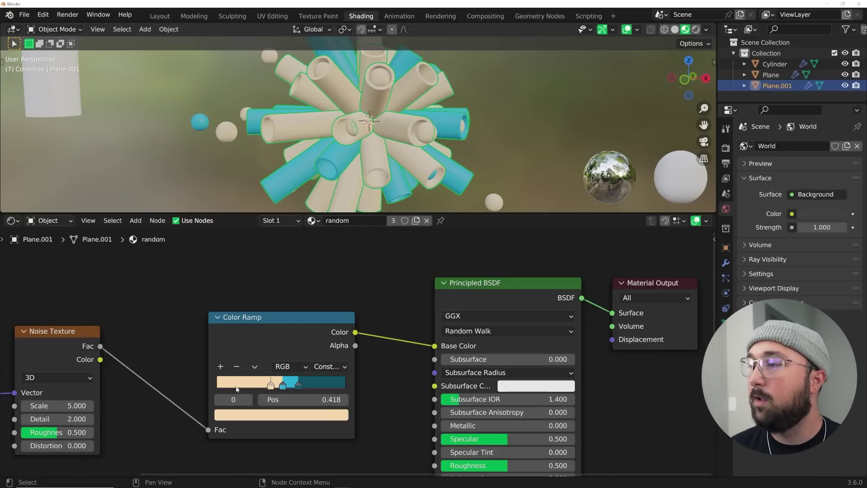
pyautogui.click(298, 385)
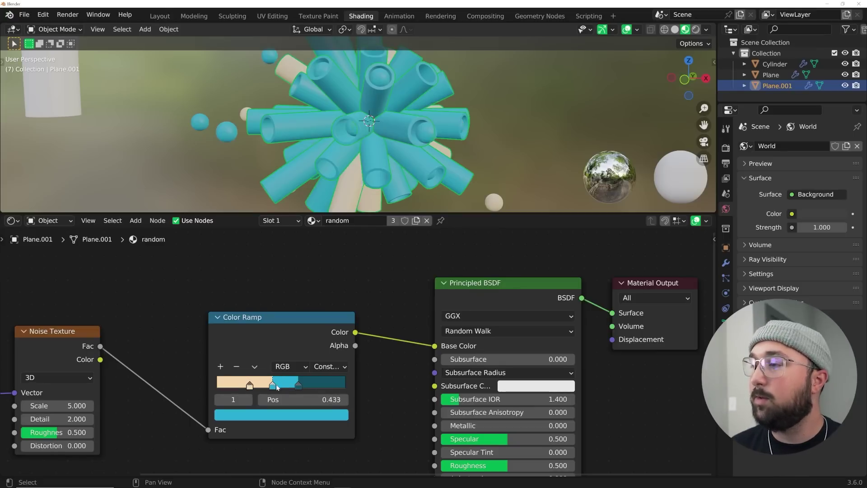
pyautogui.moveTo(298, 385); pyautogui.dragTo(284, 389)
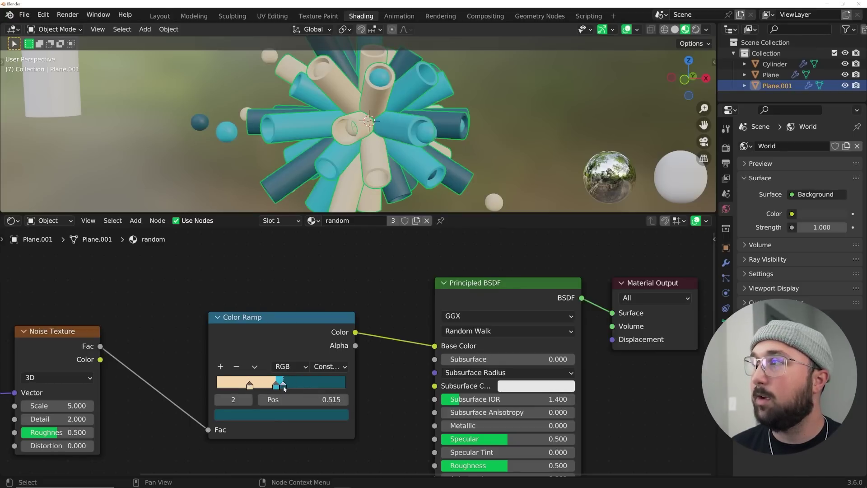
pyautogui.press('space')
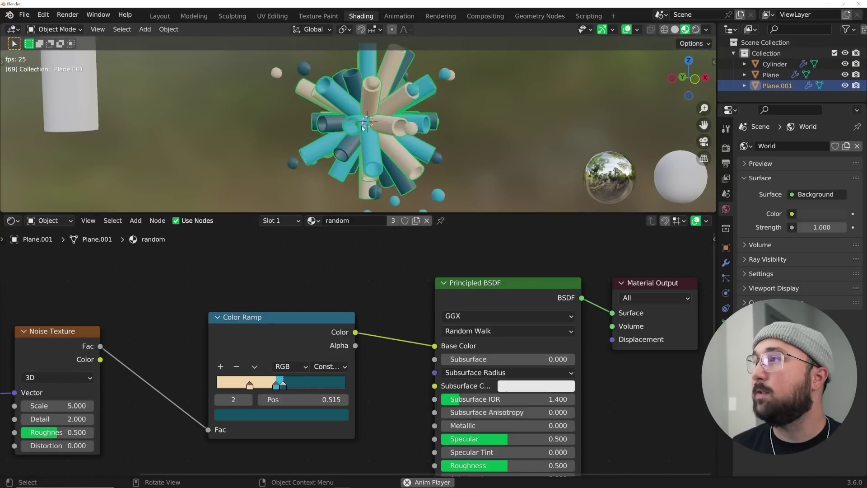
pyautogui.press('space')
# - Lower the material's Roughness to 0.126 and preview the animation again
pyautogui.moveTo(500, 353); pyautogui.dragTo(330, 277, button='middle')
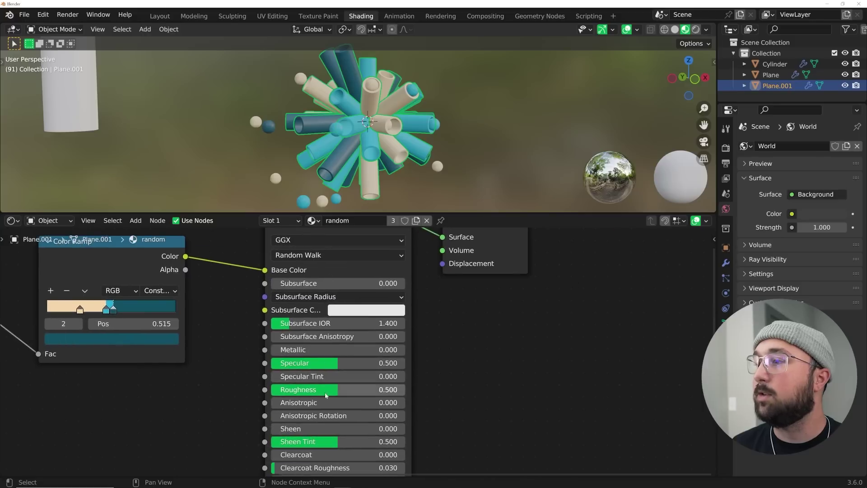
pyautogui.moveTo(338, 389); pyautogui.dragTo(335, 389)
pyautogui.press('space')
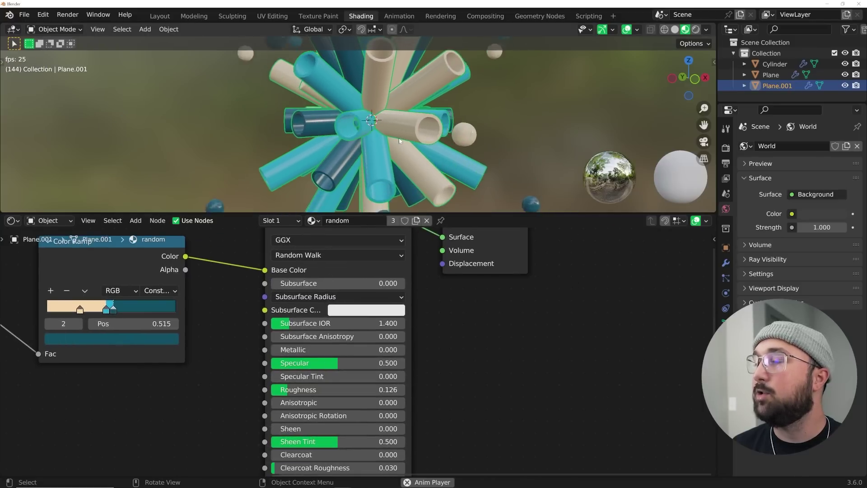
pyautogui.press('space')
# - In the Layout workspace, switch to front view and add a plane
pyautogui.click(159, 16)
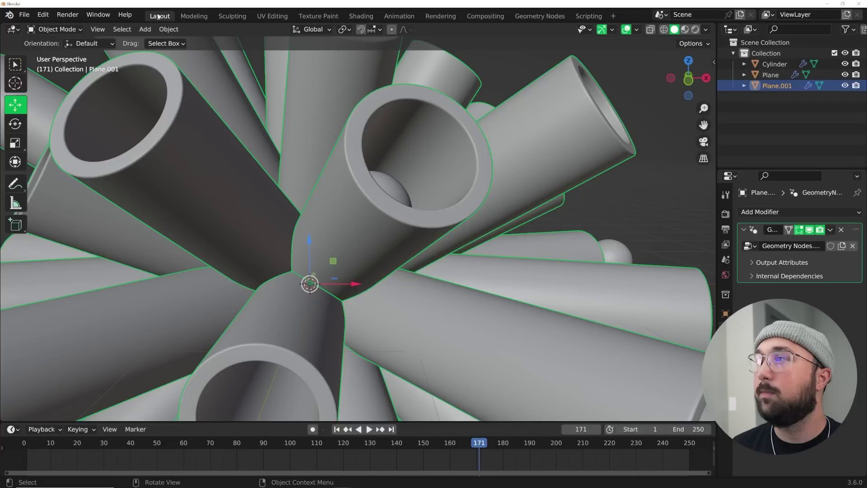
pyautogui.scroll(-5, 332, 196)
pyautogui.press('`')
pyautogui.click(270, 155)
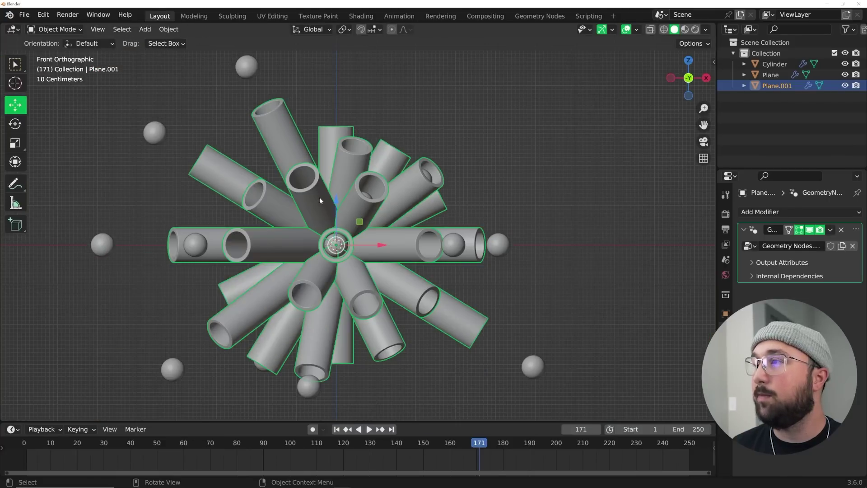
pyautogui.hotkey('shift', 'a')
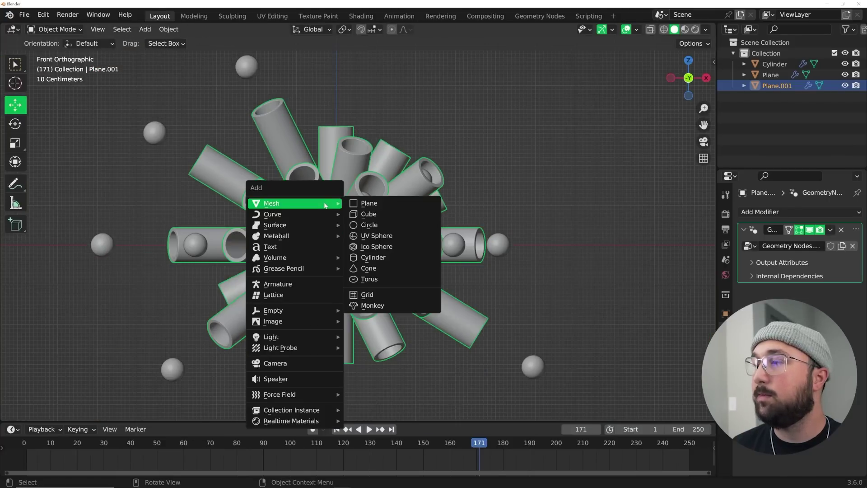
pyautogui.click(377, 204)
pyautogui.moveTo(376, 205); pyautogui.dragTo(386, 236, button='middle')
# - Move the plane along Y away from the cluster and stand it upright with a 90° X rotation
pyautogui.press('g')
pyautogui.press('y')
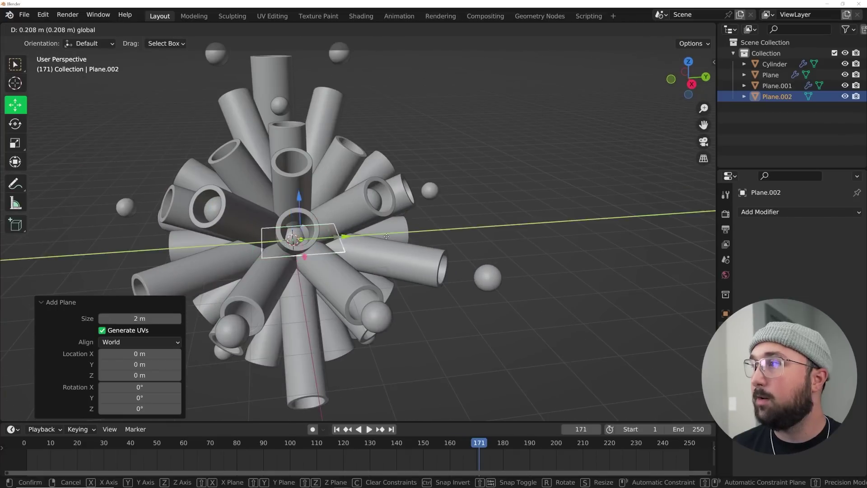
pyautogui.click(619, 226)
pyautogui.scroll(-3, 618, 225)
pyautogui.keyDown('shift'); pyautogui.moveTo(619, 226); pyautogui.dragTo(435, 235, button='middle'); pyautogui.keyUp('shift')
pyautogui.press('g')
pyautogui.press('y')
pyautogui.click(505, 234)
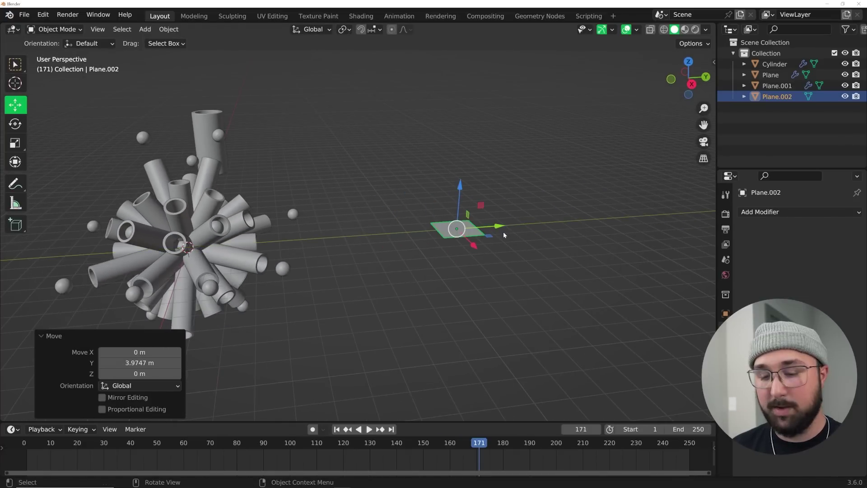
pyautogui.write('rx90')
pyautogui.press('Return')
# - From front view, add a camera and align it to the current view
pyautogui.press('`')
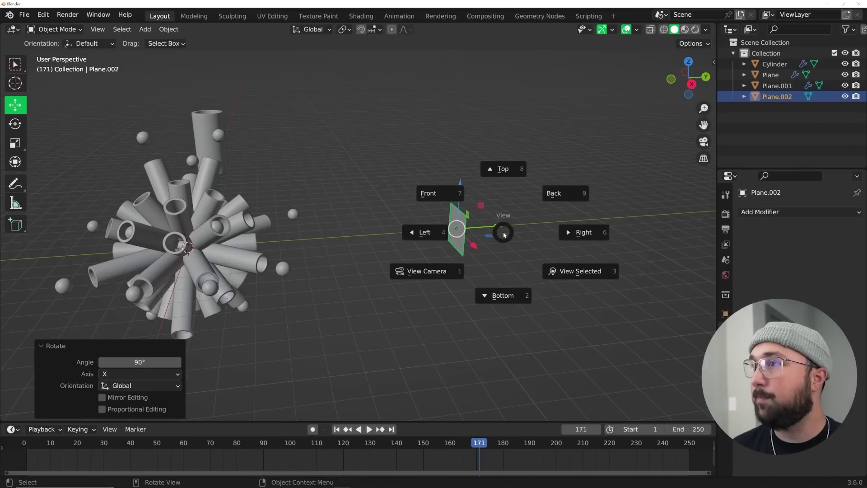
pyautogui.click(429, 193)
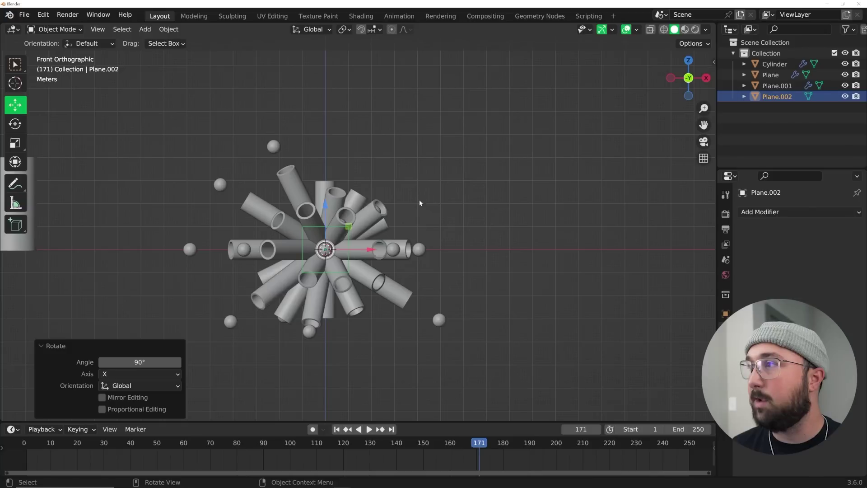
pyautogui.hotkey('shift', 'a')
pyautogui.click(334, 368)
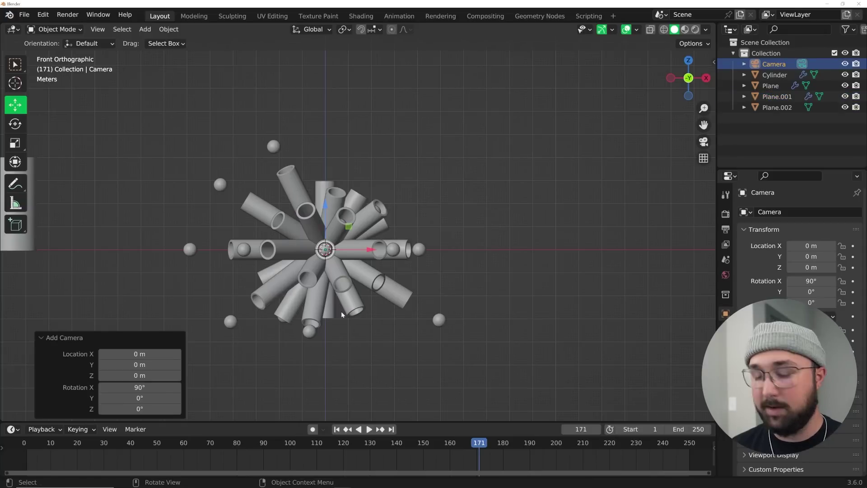
pyautogui.press('ctrl+alt+KP_0')
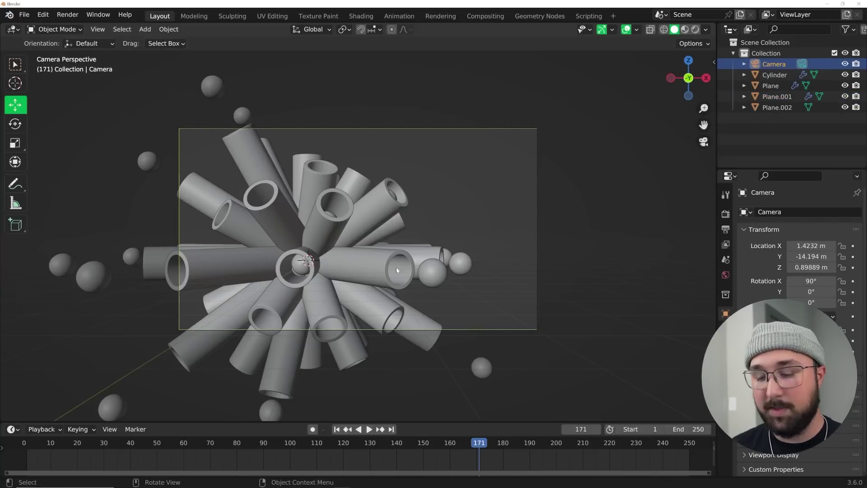
pyautogui.press('g')
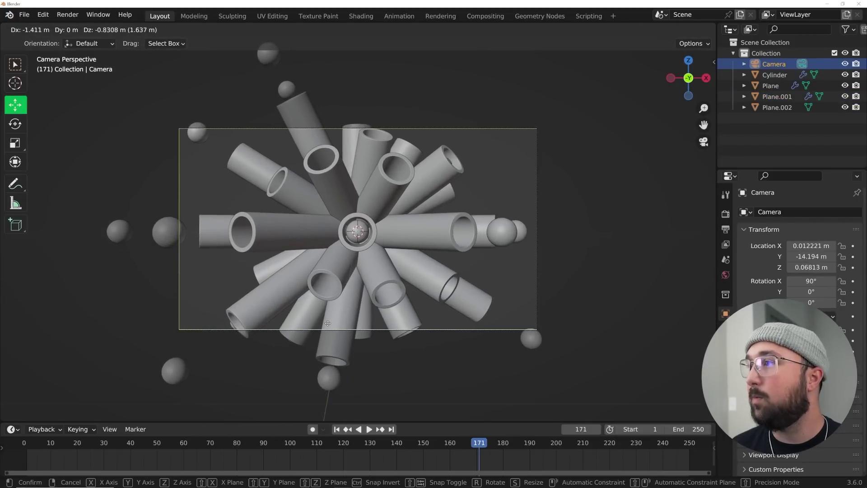
# - Set the camera's focal length to 100 mm
pyautogui.click(329, 323)
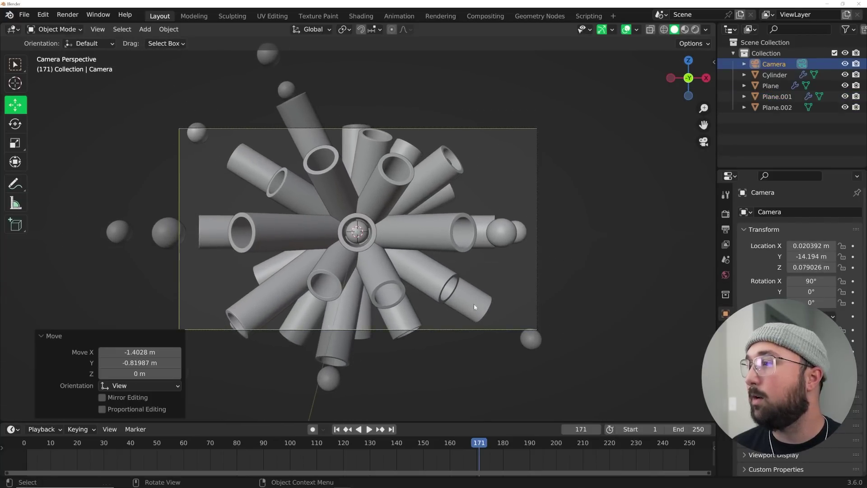
pyautogui.click(779, 68)
pyautogui.click(725, 359)
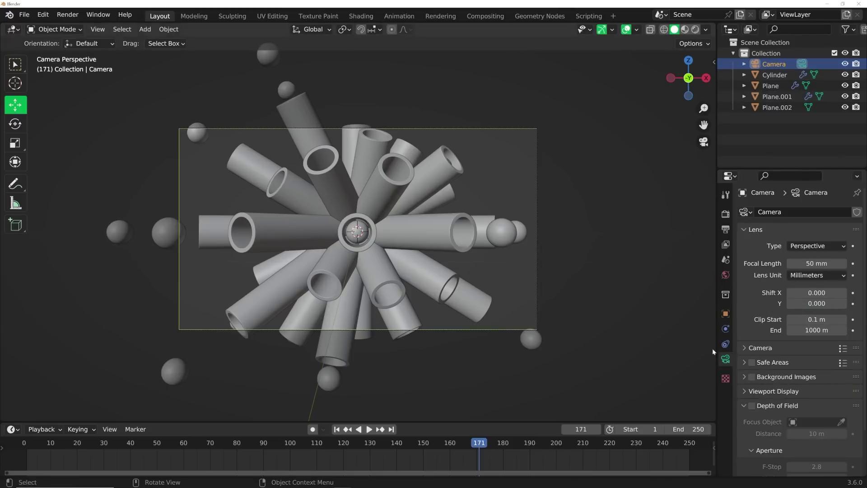
pyautogui.write('1')
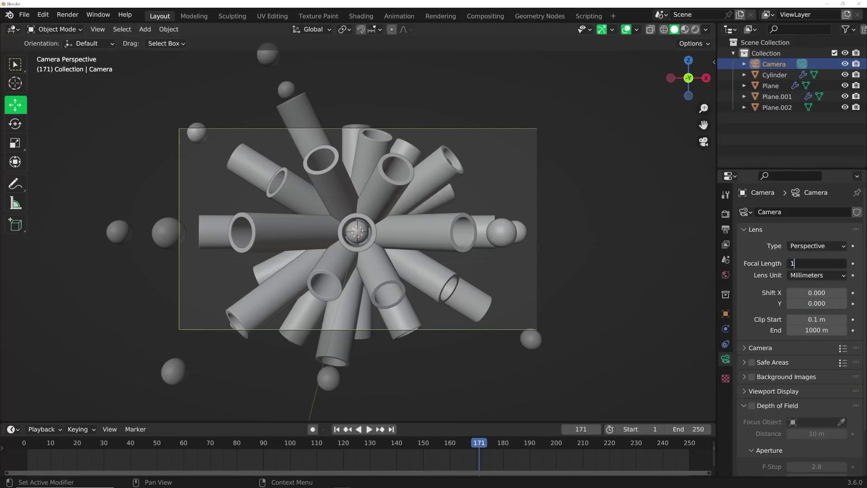
pyautogui.write('00')
pyautogui.press('Return')
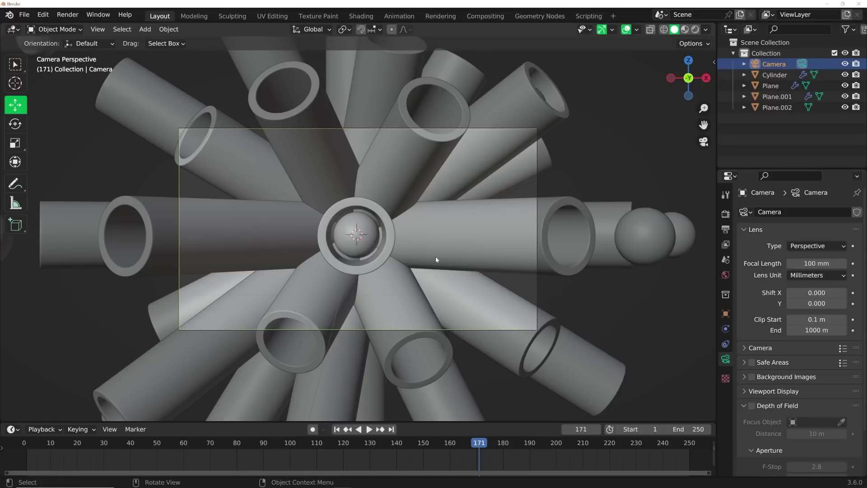
# - Dolly the camera along its local Z axis until the whole burst fits, previewing playback
pyautogui.press('g')
pyautogui.press('z')
pyautogui.press('z')
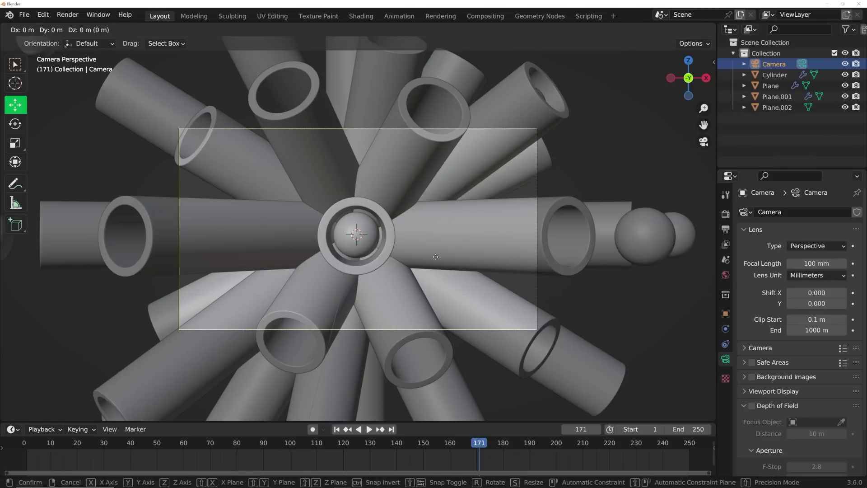
pyautogui.click(437, 330)
pyautogui.press('space')
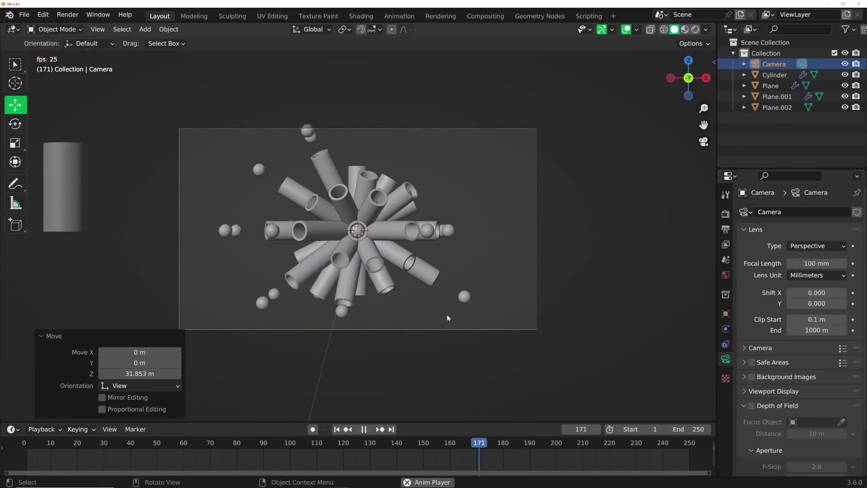
pyautogui.press('g')
pyautogui.press('z')
pyautogui.press('z')
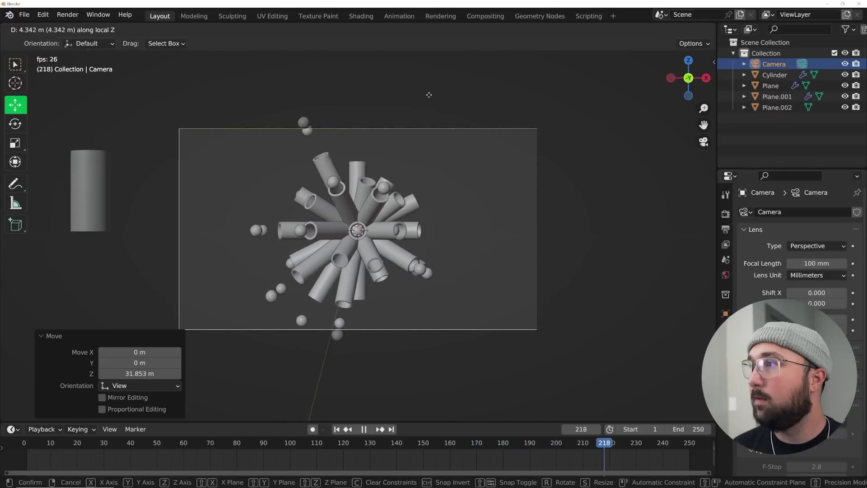
pyautogui.click(427, 132)
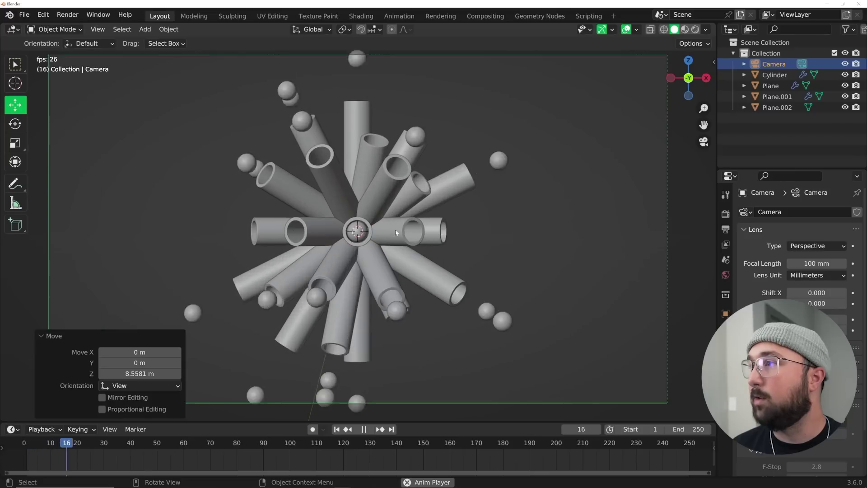
pyautogui.press('space')
pyautogui.press('KP_0')
# - Add a Plain Axes empty at the burst's centre and scale it to 6.575
pyautogui.scroll(6, 403, 252)
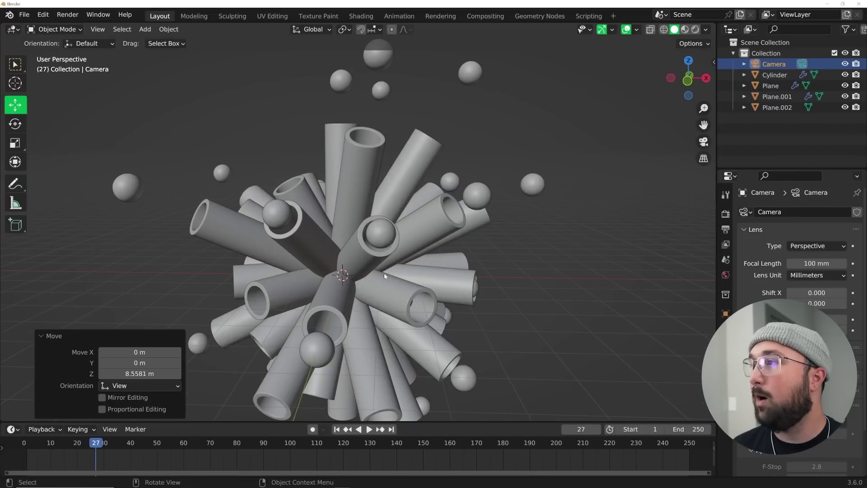
pyautogui.click(384, 273)
pyautogui.moveTo(382, 298); pyautogui.dragTo(374, 254, button='middle')
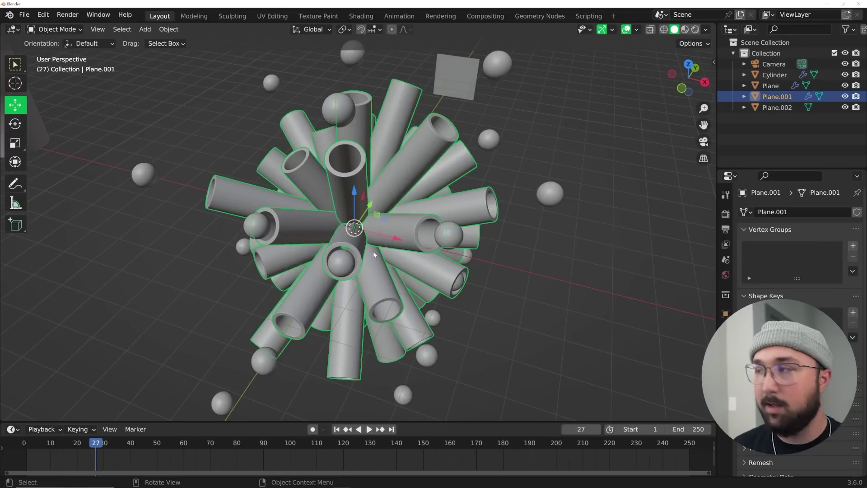
pyautogui.click(552, 244)
pyautogui.moveTo(551, 245); pyautogui.dragTo(455, 211, button='middle')
pyautogui.hotkey('shift', 'a')
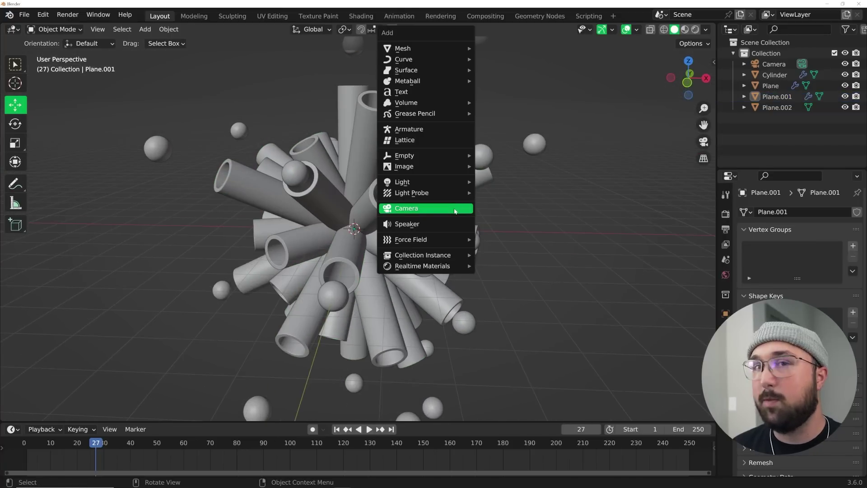
pyautogui.moveTo(441, 155)
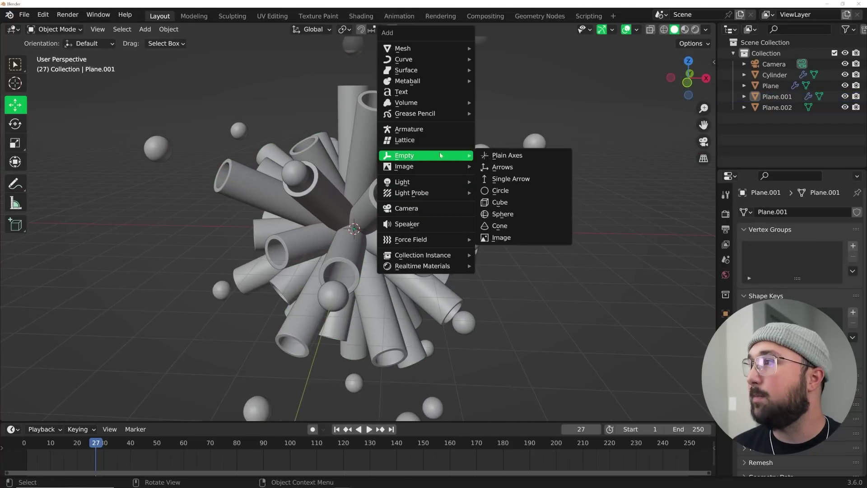
pyautogui.click(501, 156)
pyautogui.press('s')
pyautogui.click(170, 222)
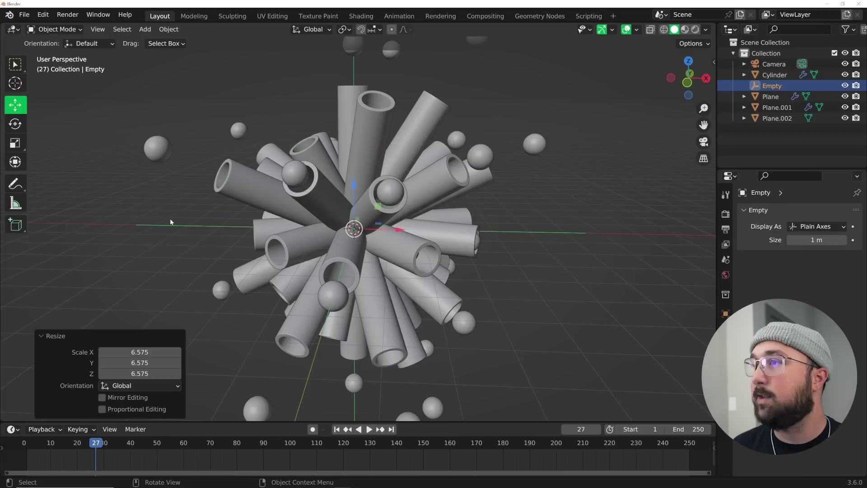
# - Parent Plane and Plane.001 to the Empty, then reselect the Empty at the first frame
pyautogui.click(532, 147)
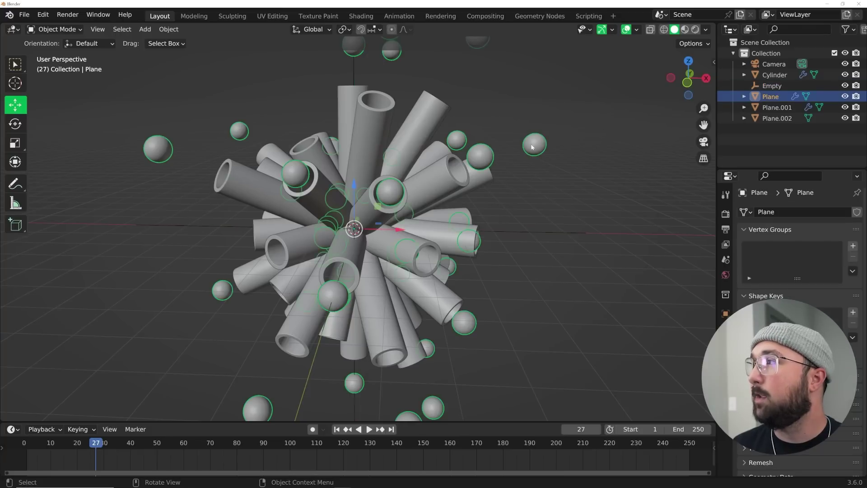
pyautogui.keyDown('shift'); pyautogui.click(492, 186); pyautogui.keyUp('shift')
pyautogui.keyDown('shift'); pyautogui.click(519, 234); pyautogui.keyUp('shift')
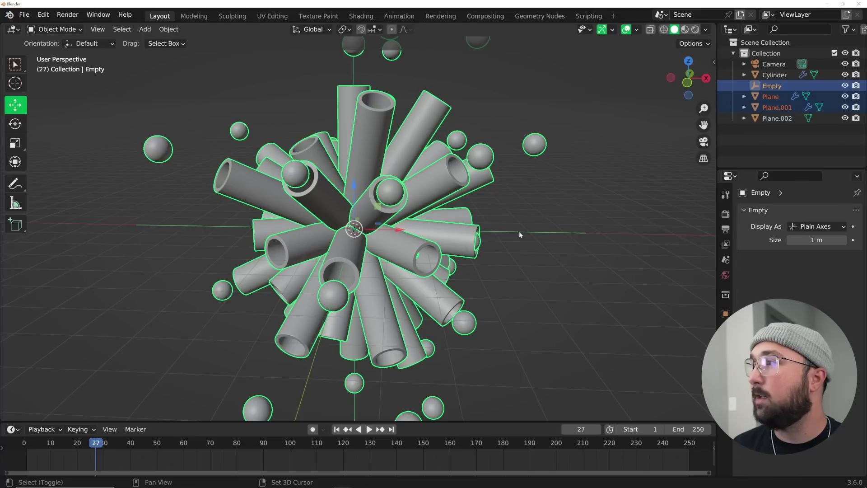
pyautogui.hotkey('ctrl', 'p')
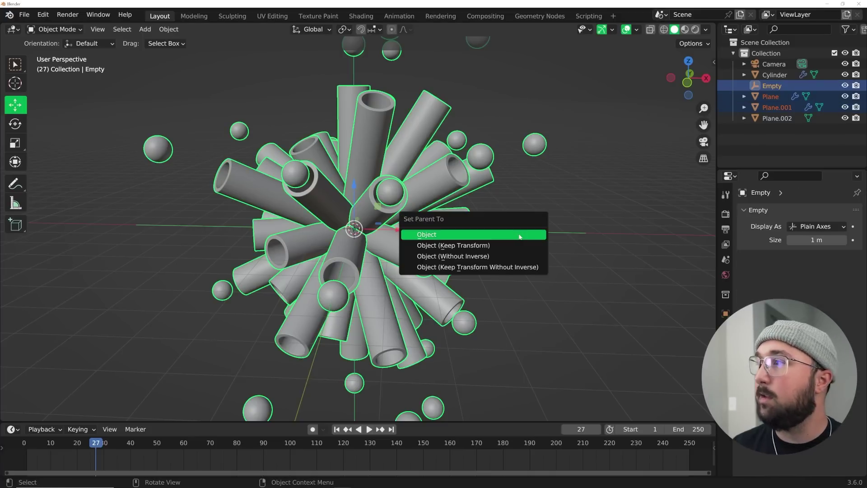
pyautogui.click(518, 235)
pyautogui.click(554, 224)
pyautogui.click(554, 227)
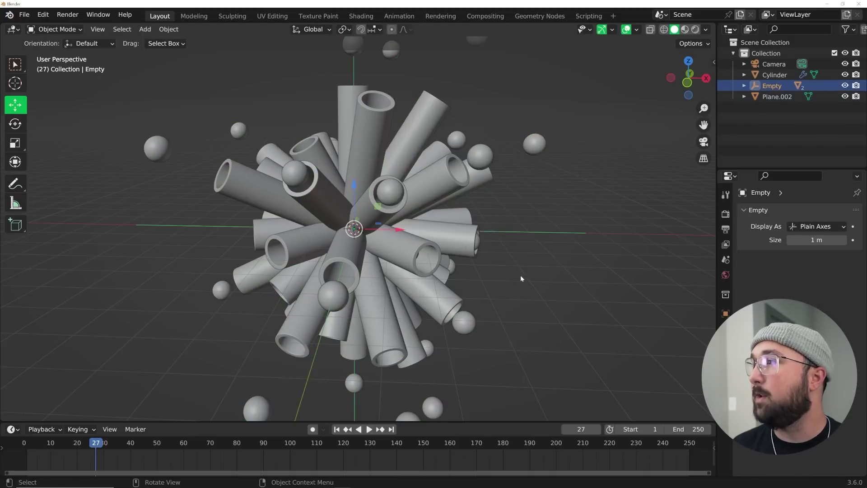
pyautogui.hotkey('shift', 'Left')
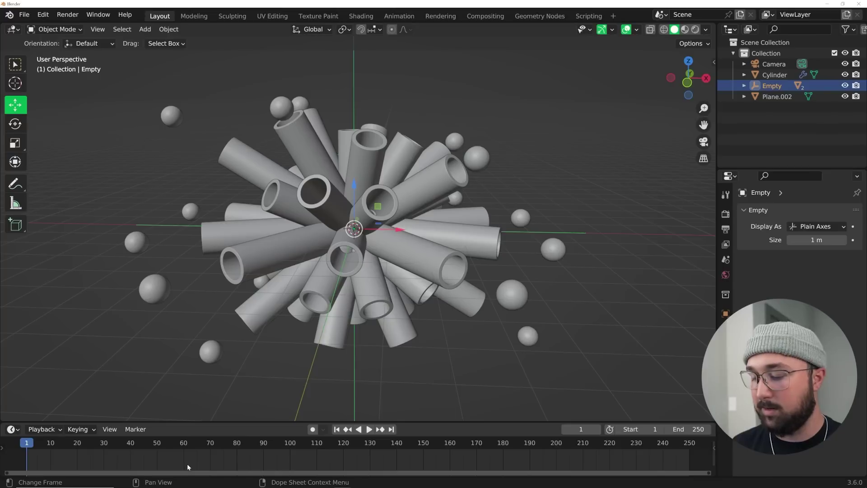
# - Keyframe the Empty's Y and Z rotation from 0° to 360° over frames 0–250, previewing through the camera
pyautogui.press('Left')
pyautogui.click(726, 312)
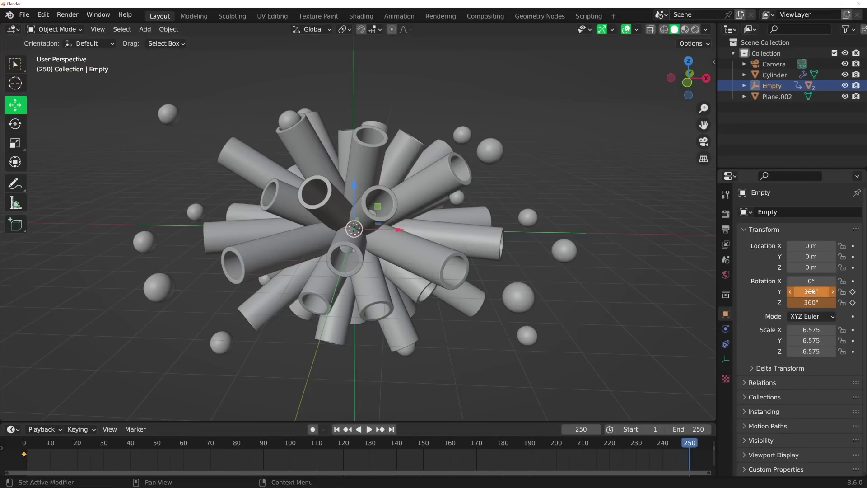
pyautogui.press('space')
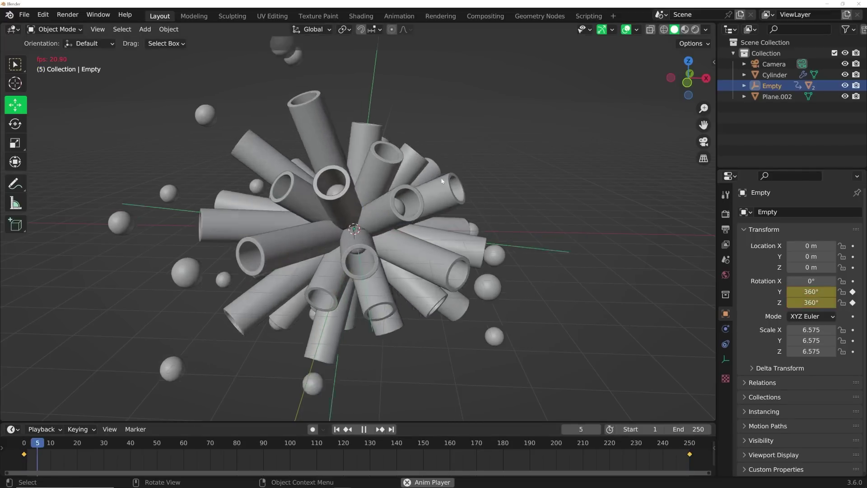
pyautogui.press('KP_0')
pyautogui.press('Home')
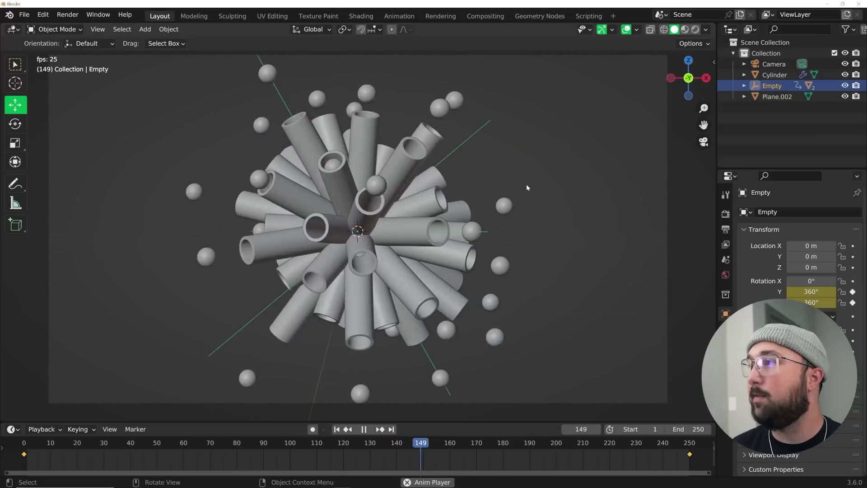
pyautogui.press('space')
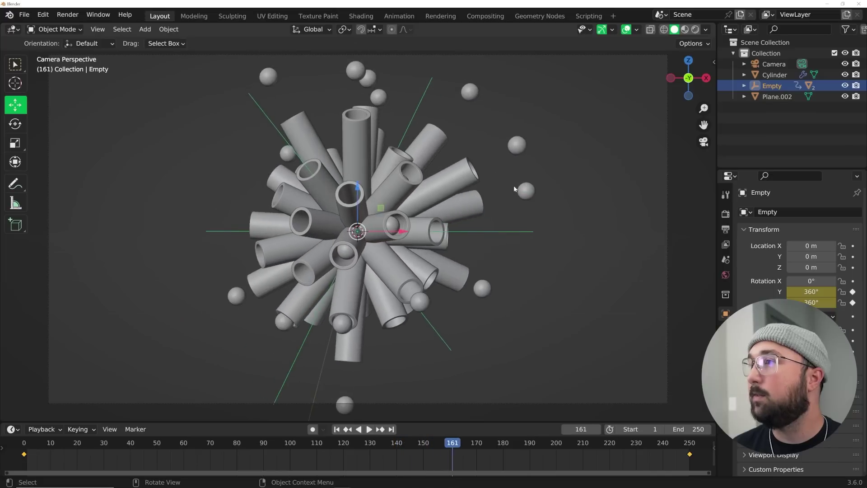
# - Scale the backdrop plane Plane.002 to 12.694
pyautogui.click(775, 98)
pyautogui.press('s')
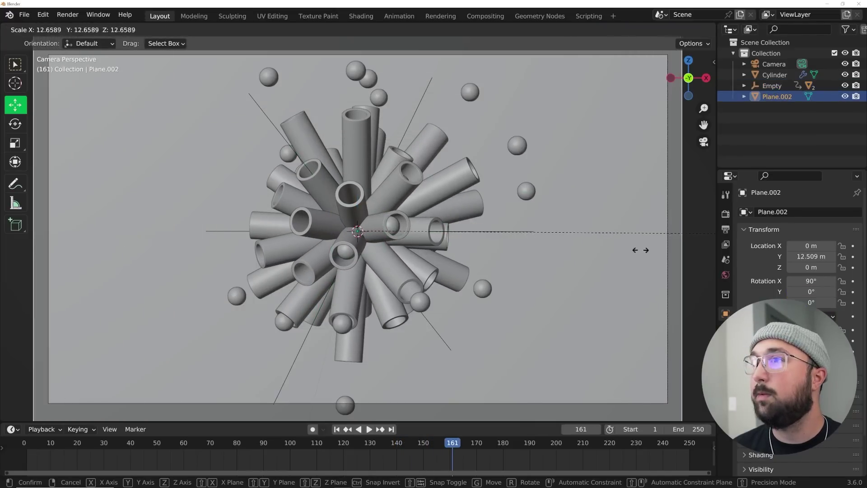
pyautogui.click(629, 263)
pyautogui.scroll(-2, 679, 125)
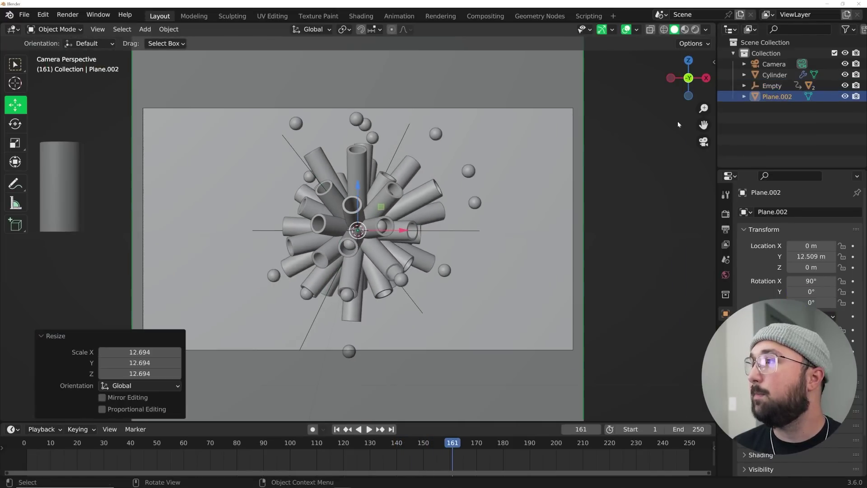
# - In Rendered shading, give the backdrop a new material with an orange-red Base Color
pyautogui.click(695, 30)
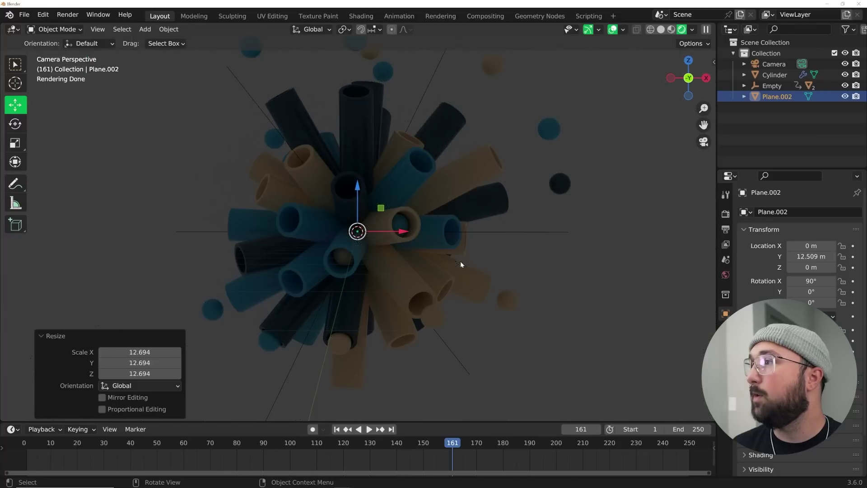
pyautogui.click(726, 404)
pyautogui.click(790, 262)
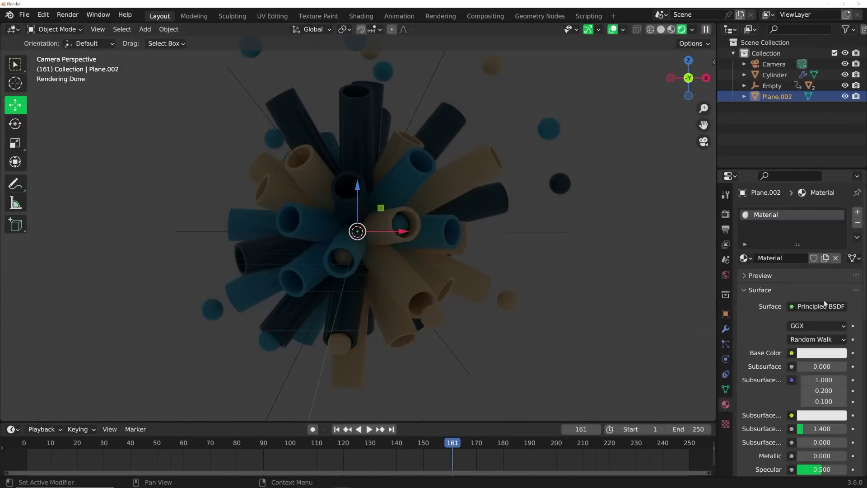
pyautogui.click(812, 351)
pyautogui.click(780, 270)
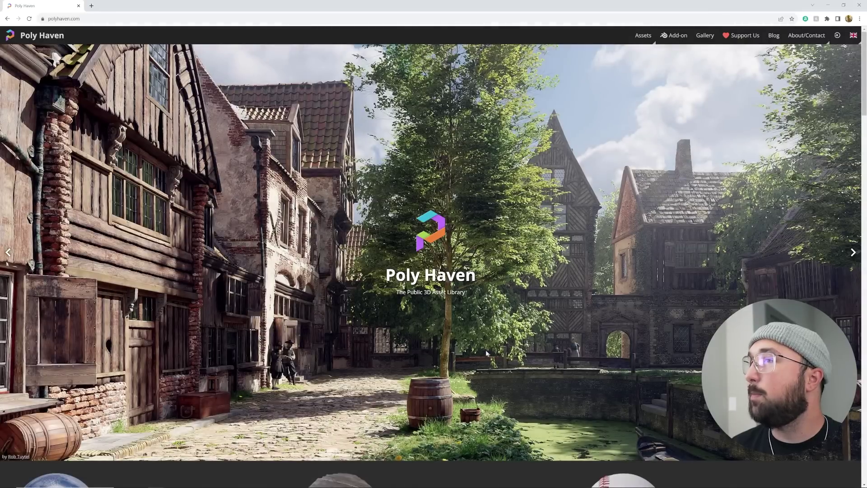
# - Search Poly Haven's HDRIs for 'auto' and open the Autoshop 01 HDRI page
pyautogui.moveTo(646, 36)
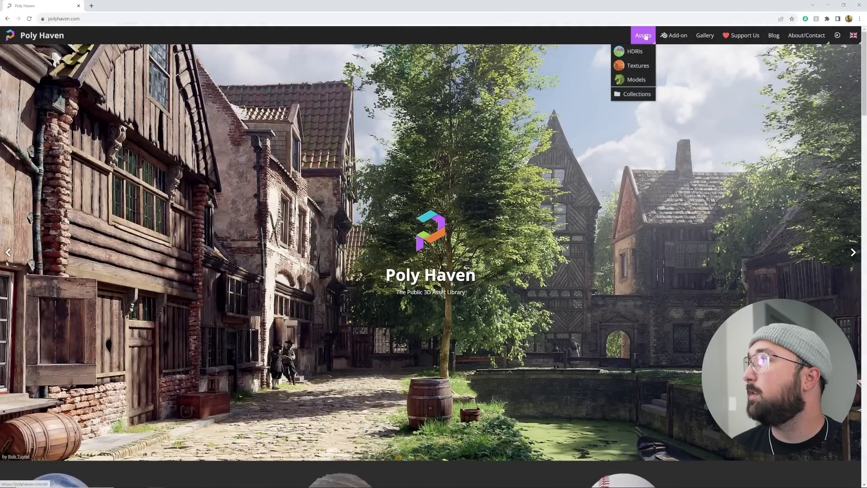
pyautogui.click(632, 51)
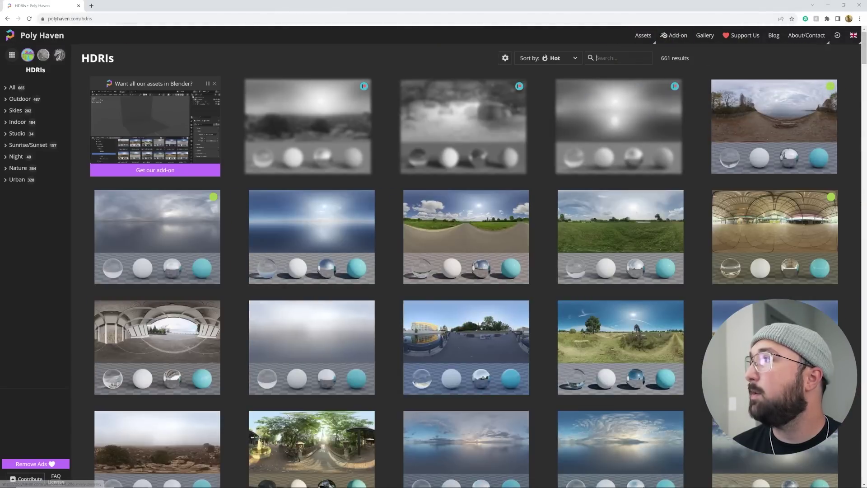
pyautogui.write('auto')
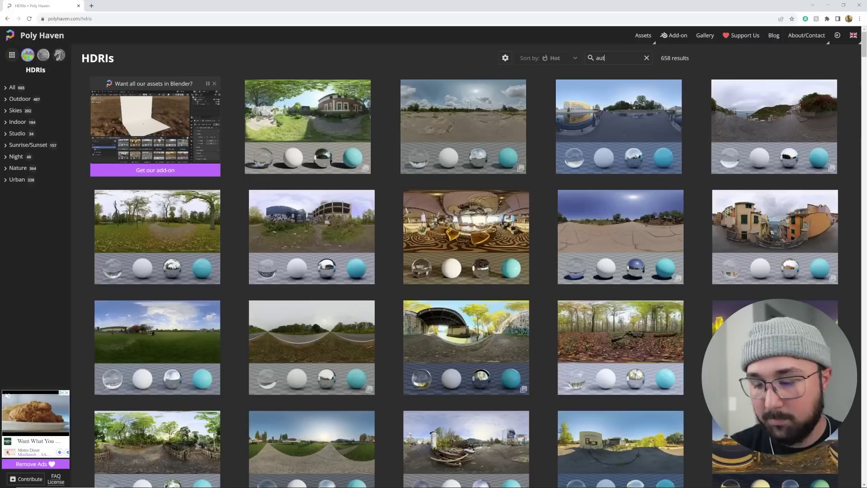
pyautogui.click(696, 126)
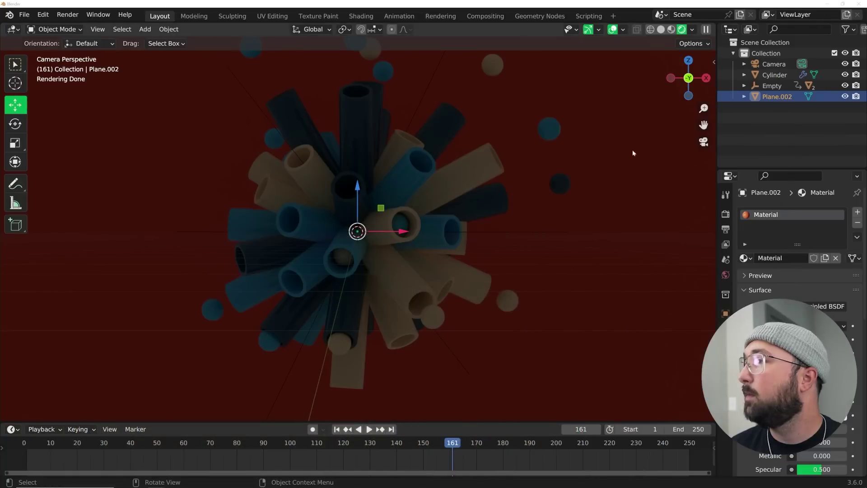
# - Set the World colour to an Environment Texture using autoshop_01_4k (4).exr from the Desktop
pyautogui.click(725, 274)
pyautogui.click(791, 280)
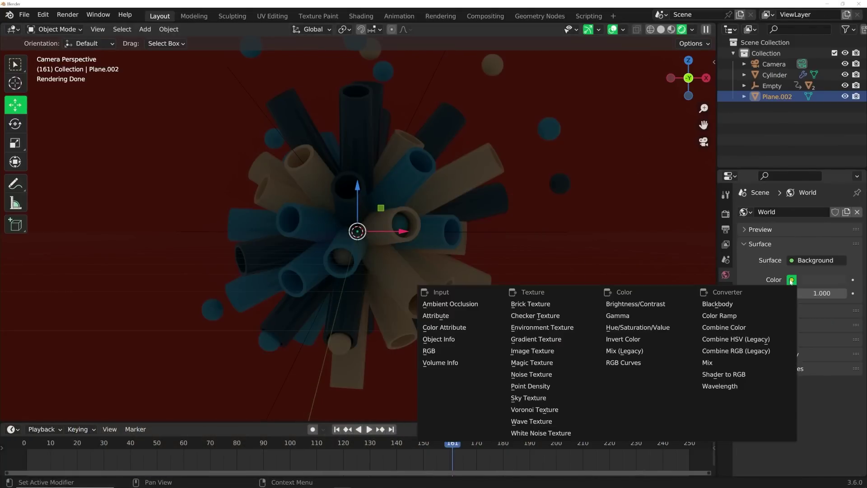
pyautogui.click(555, 332)
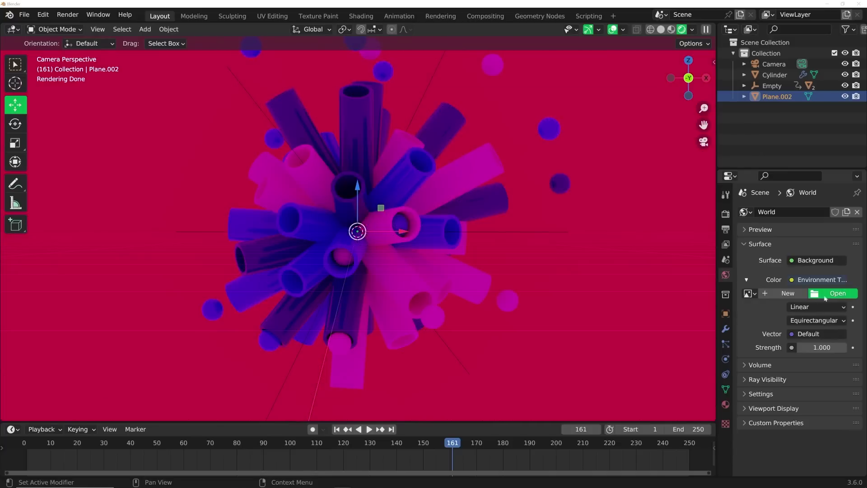
pyautogui.click(786, 293)
pyautogui.click(129, 199)
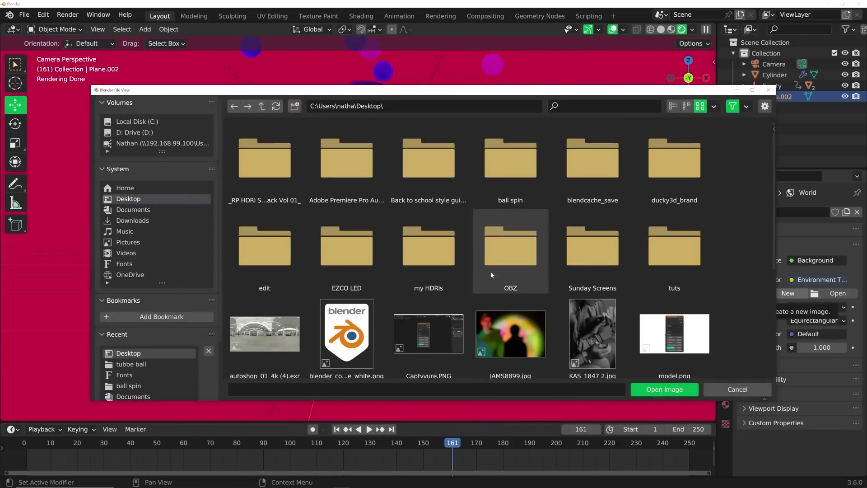
pyautogui.scroll(-5, 497, 271)
pyautogui.scroll(3, 510, 244)
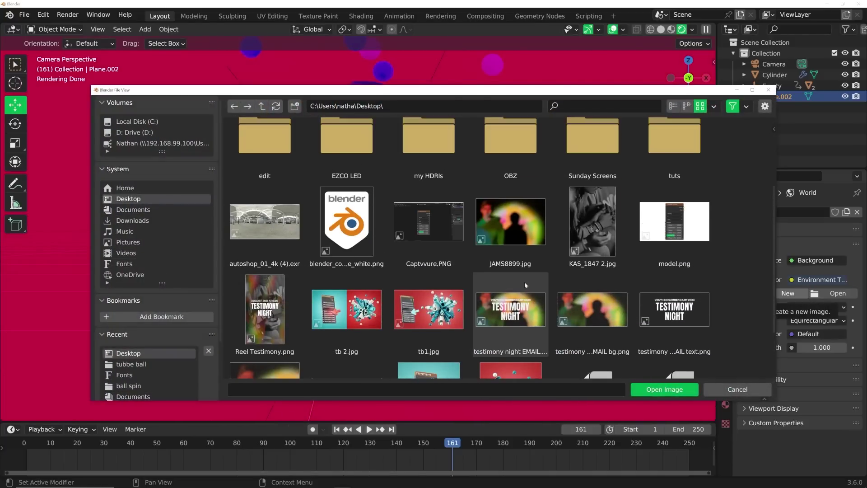
pyautogui.doubleClick(264, 229)
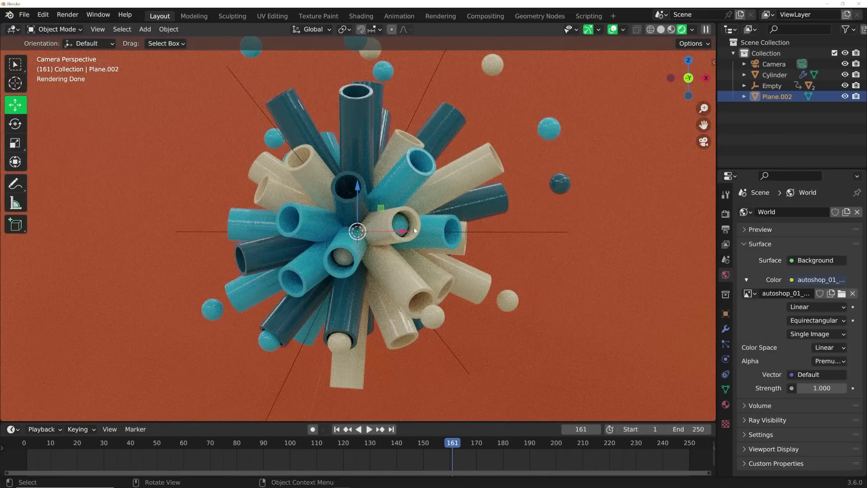
pyautogui.moveTo(415, 231); pyautogui.dragTo(321, 231, button='middle')
pyautogui.scroll(2, 321, 231)
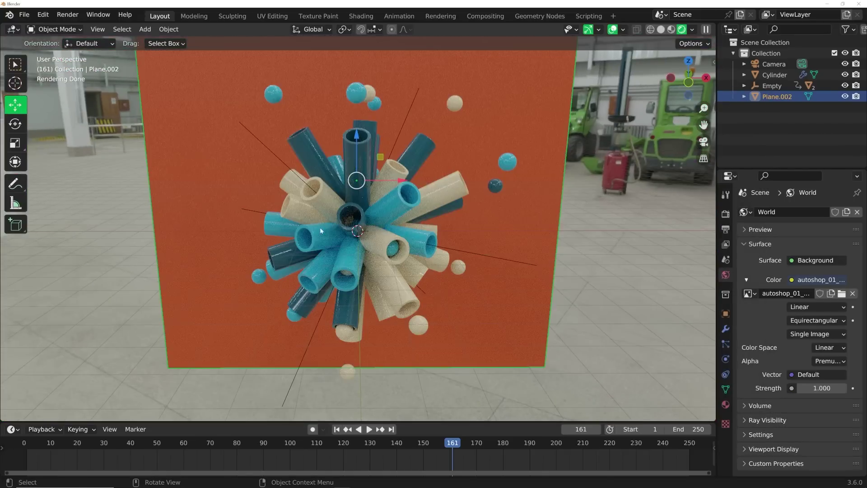
pyautogui.hotkey('shift', 'a')
pyautogui.moveTo(373, 229)
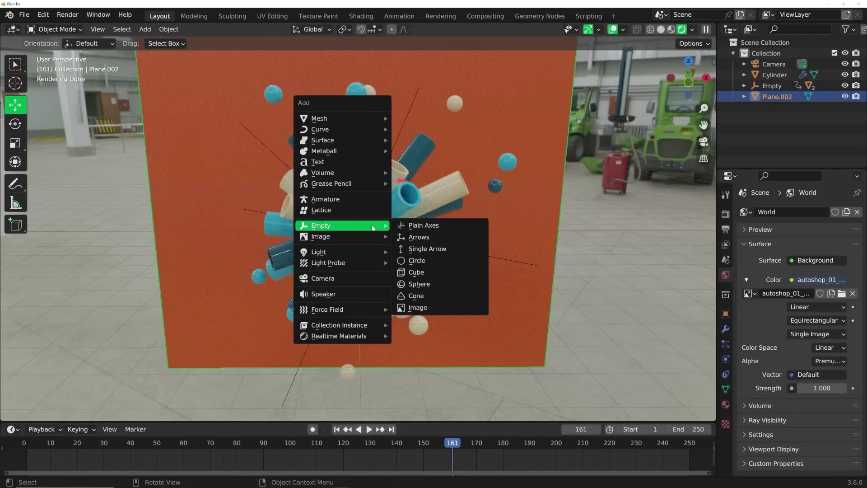
# - Add an area light and move it into position beside the tube burst
pyautogui.moveTo(361, 253)
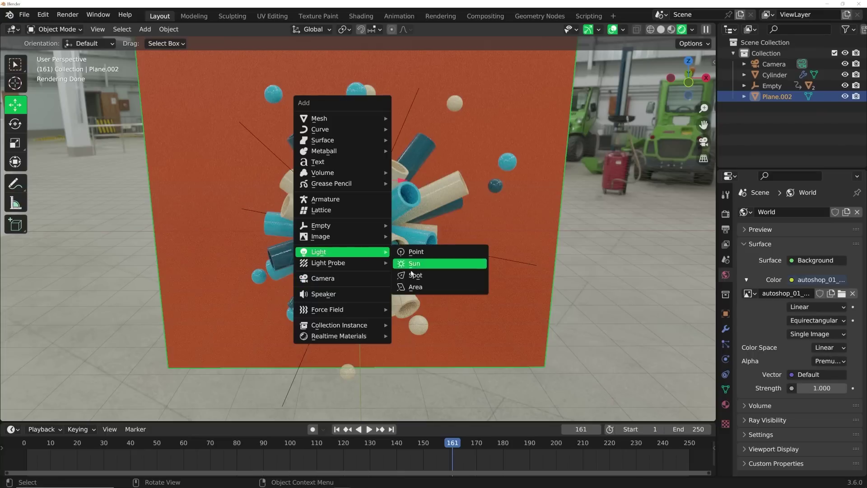
pyautogui.click(415, 288)
pyautogui.scroll(-4, 362, 231)
pyautogui.press('g')
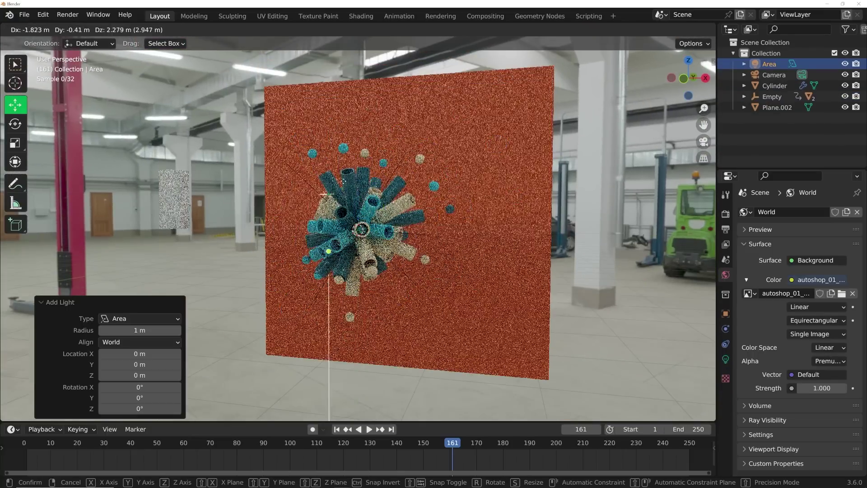
pyautogui.click(198, 138)
pyautogui.moveTo(198, 138); pyautogui.dragTo(235, 204, button='middle')
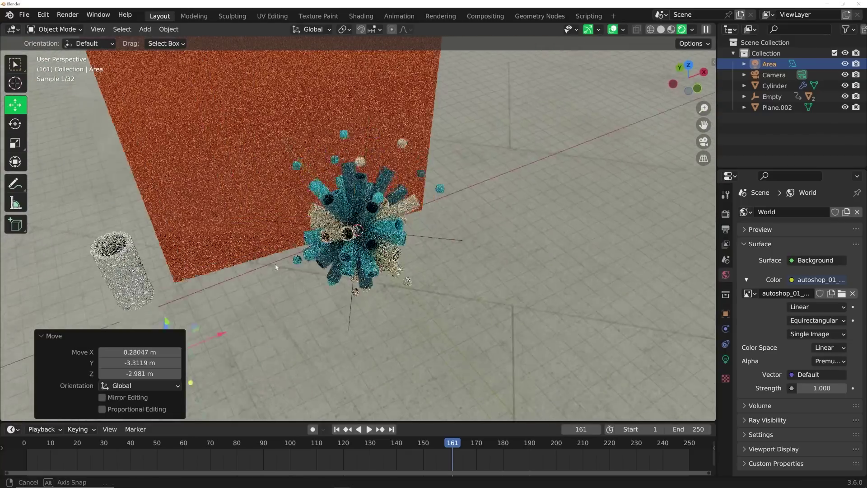
pyautogui.press('g')
pyautogui.press('Return')
pyautogui.moveTo(361, 226); pyautogui.dragTo(406, 217, button='middle')
pyautogui.press('g')
pyautogui.press('Return')
pyautogui.press('g')
pyautogui.moveTo(378, 209); pyautogui.dragTo(361, 216, button='middle')
# - Rotate the area light toward the burst, resize it, and set its power to 1000 W
pyautogui.press('r')
pyautogui.press('r')
pyautogui.click(368, 238)
pyautogui.press('s')
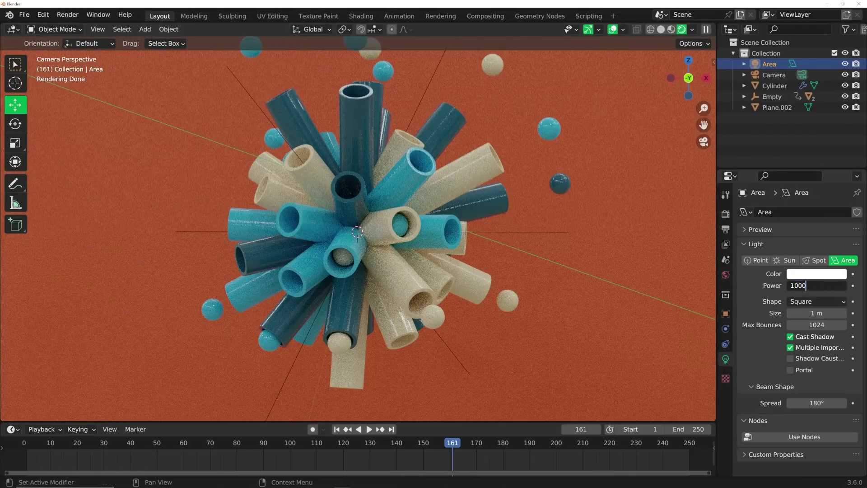
pyautogui.press('Return')
# - Narrow the area light's Spread to 42°
pyautogui.moveTo(816, 403)
pyautogui.mouseDown()
pyautogui.moveTo(768, 402)
pyautogui.moveTo(820, 403)
pyautogui.mouseUp()
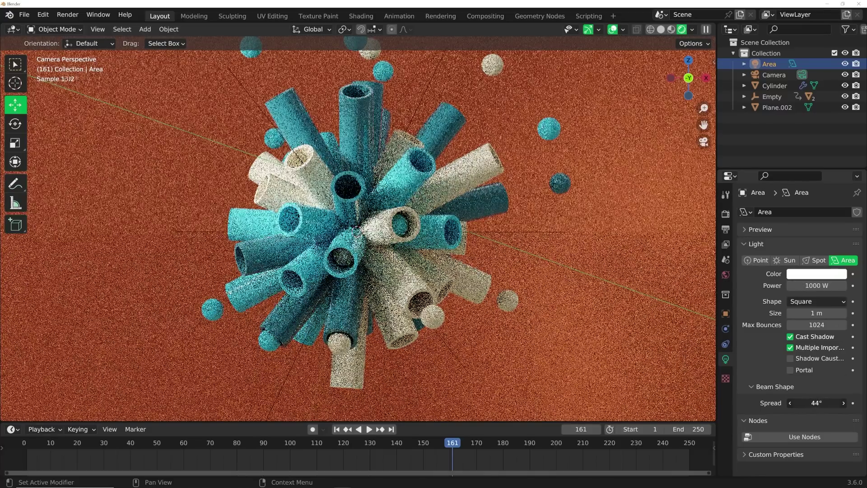
pyautogui.scroll(-4, 380, 234)
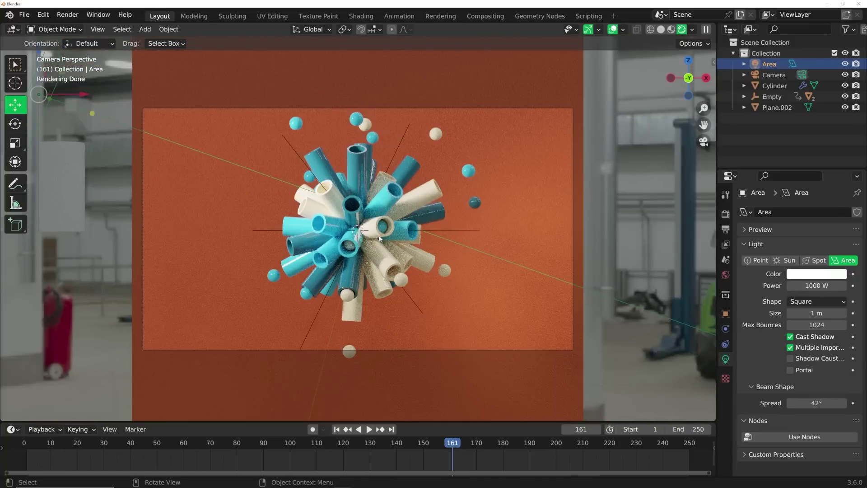
pyautogui.press('KP_0')
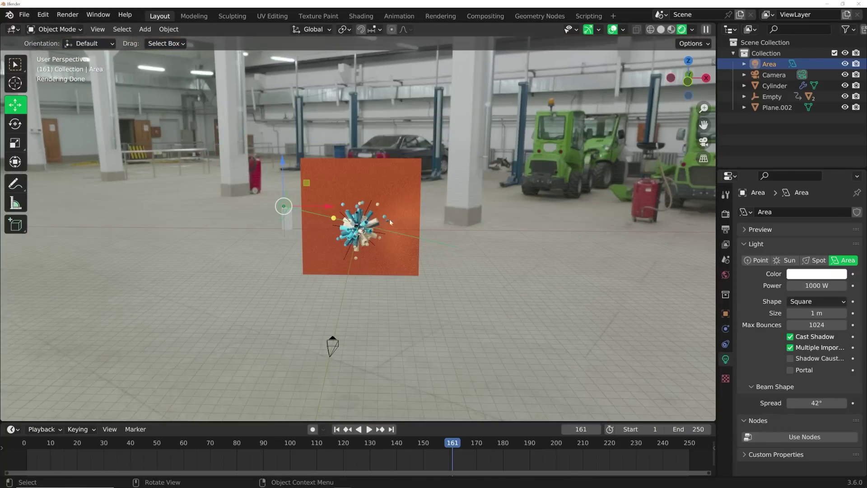
pyautogui.moveTo(240, 194); pyautogui.dragTo(294, 203, button='middle')
pyautogui.scroll(4, 294, 203)
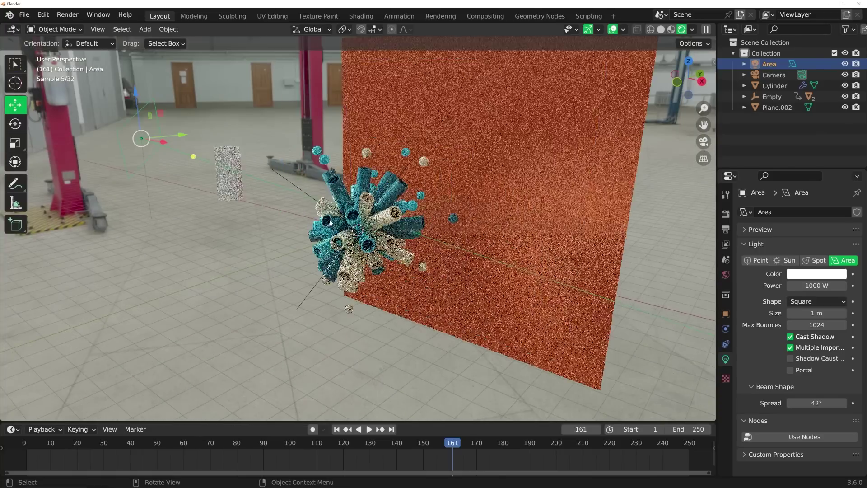
# - Duplicate the area light as Area.001, then move and rotate it toward the burst from another side
pyautogui.hotkey('shift', 'd')
pyautogui.click(564, 343)
pyautogui.moveTo(564, 343); pyautogui.dragTo(496, 289, button='middle')
pyautogui.press('g')
pyautogui.click(456, 250)
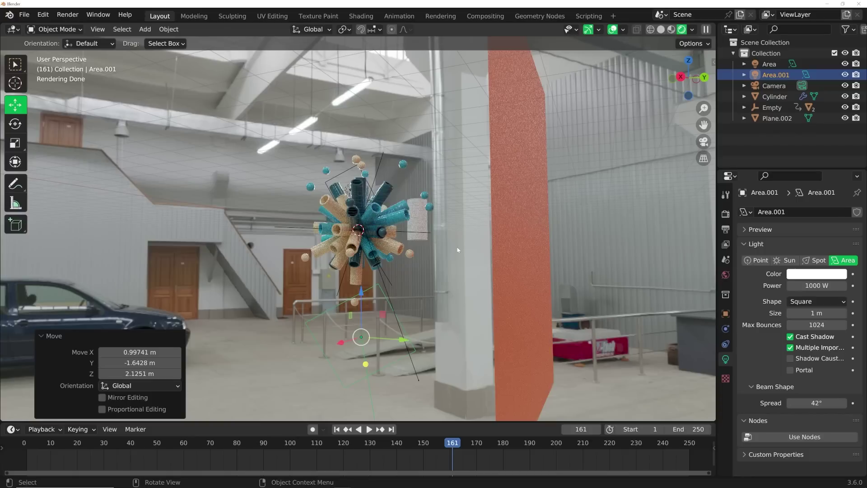
pyautogui.press('r')
pyautogui.press('r')
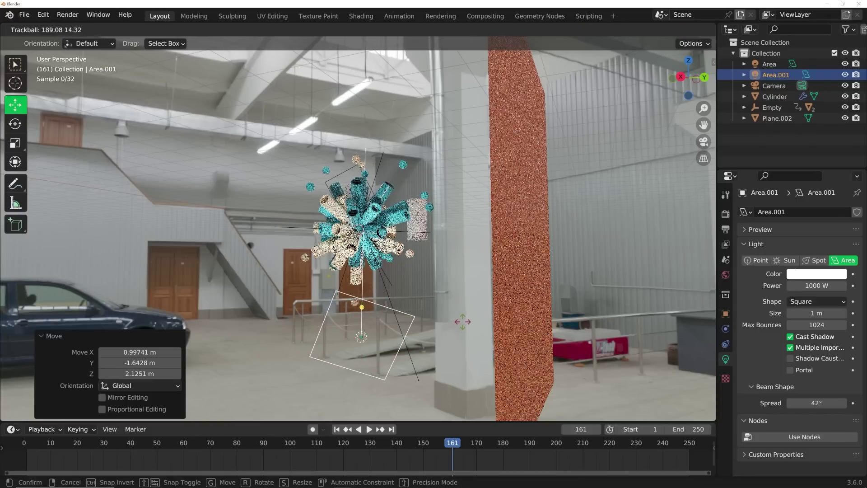
pyautogui.click(467, 323)
# - Preview the lit, rotating burst through the camera with animation playback
pyautogui.press('KP_0')
pyautogui.scroll(3, 508, 269)
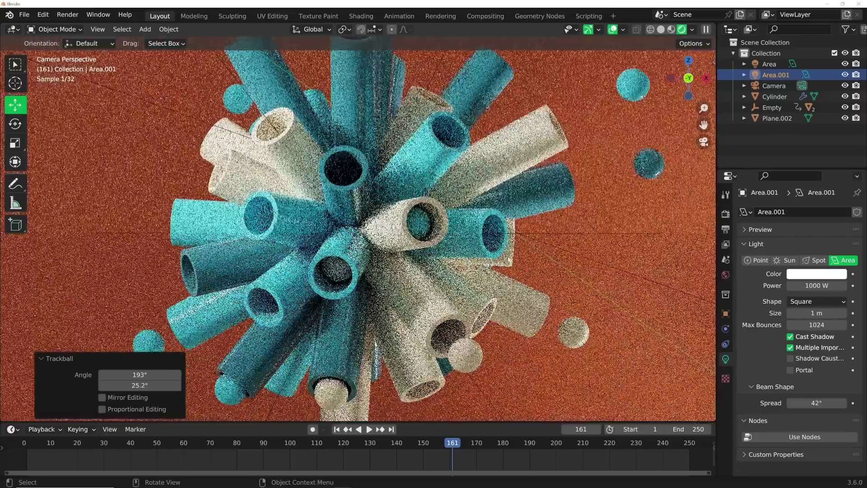
pyautogui.press('space')
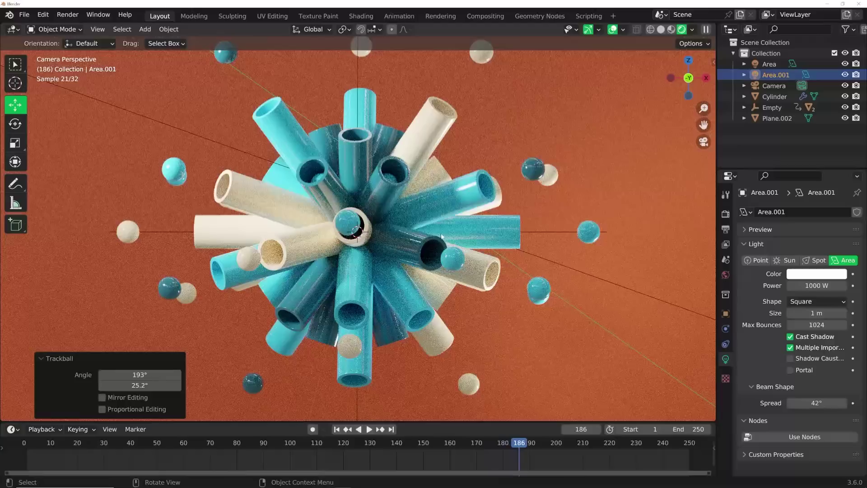
pyautogui.moveTo(442, 236); pyautogui.dragTo(295, 235, button='middle')
pyautogui.scroll(3, 317, 240)
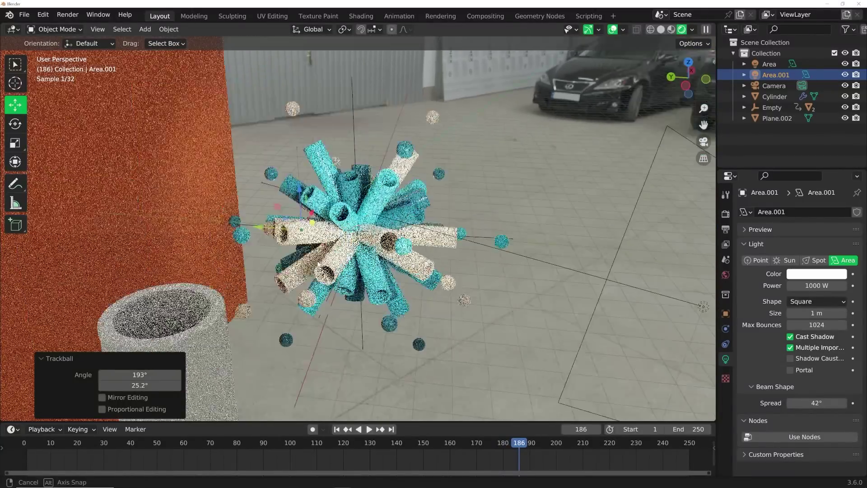
pyautogui.hotkey('shift', 'a')
# - Add a point light, move it 7.8372 m along Y, and view through the camera
pyautogui.moveTo(331, 243)
pyautogui.click(377, 242)
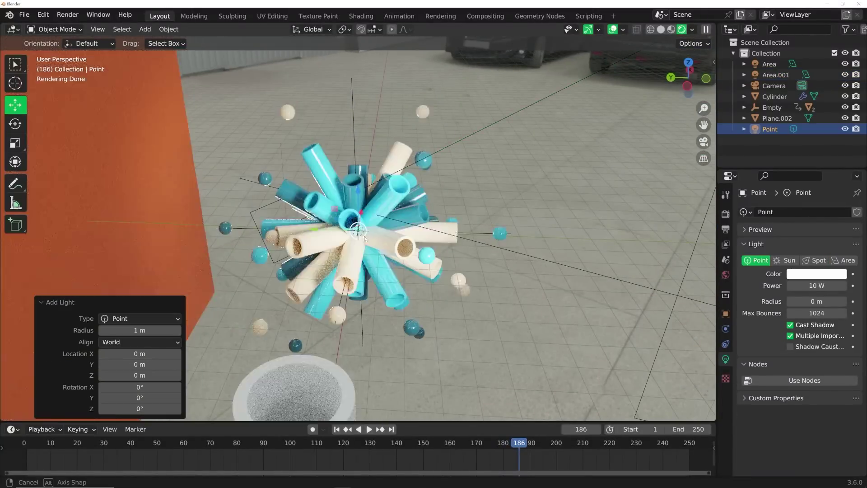
pyautogui.press('g')
pyautogui.press('y')
pyautogui.click(130, 249)
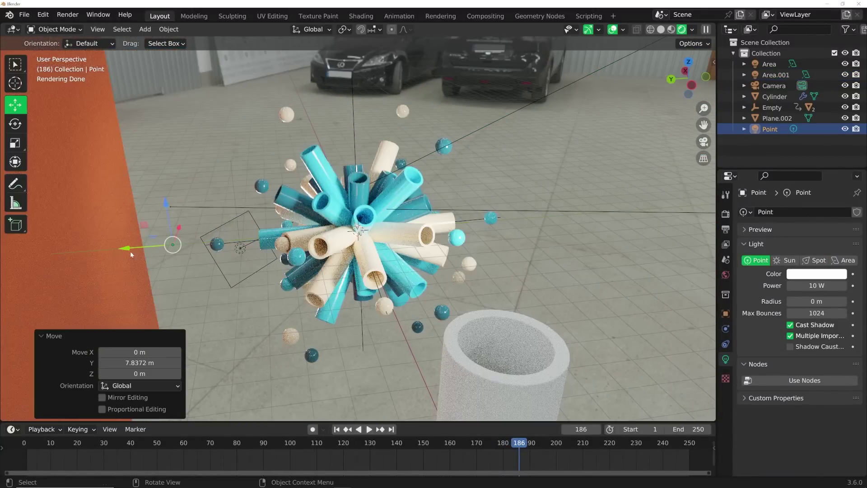
pyautogui.press('KP_0')
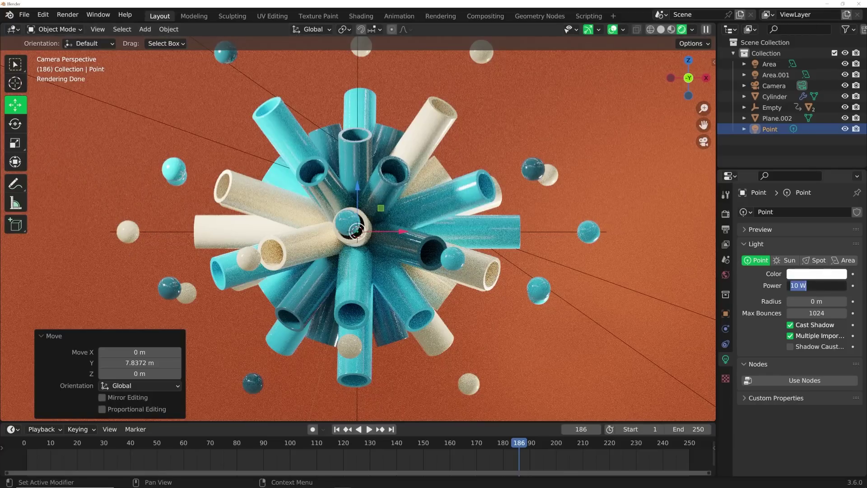
# - Set the point light's power to 3000 W after trying 500 W and 5000 W
pyautogui.write('500')
pyautogui.press('Return')
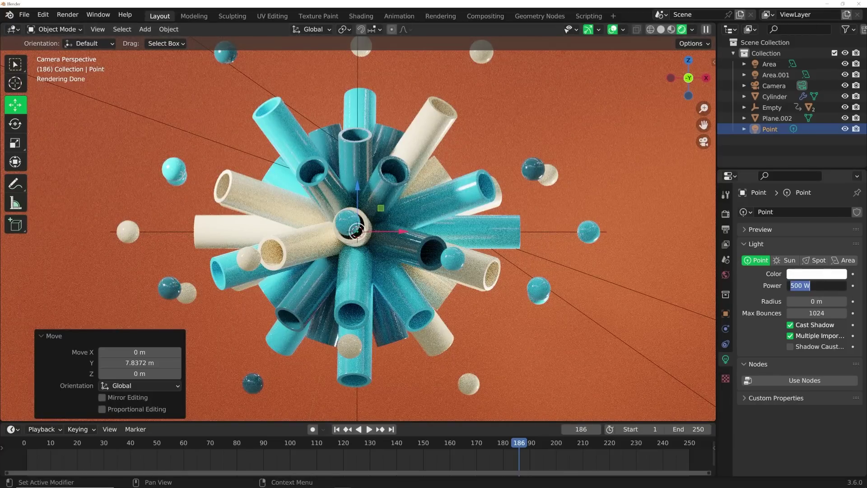
pyautogui.write('5000')
pyautogui.press('Return')
pyautogui.scroll(-3, 357, 230)
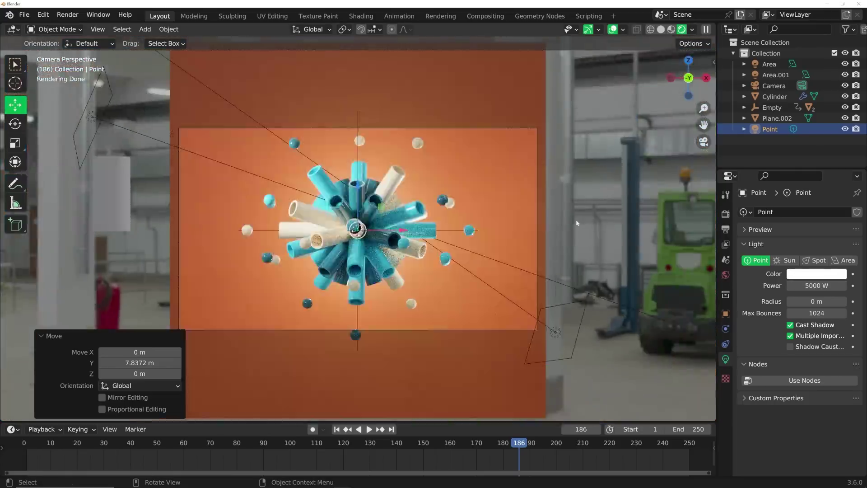
pyautogui.click(817, 285)
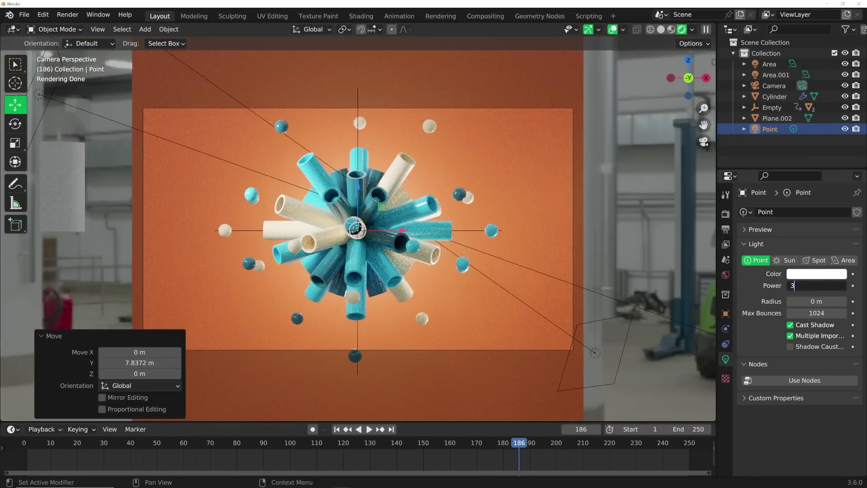
pyautogui.write('3000')
pyautogui.press('Return')
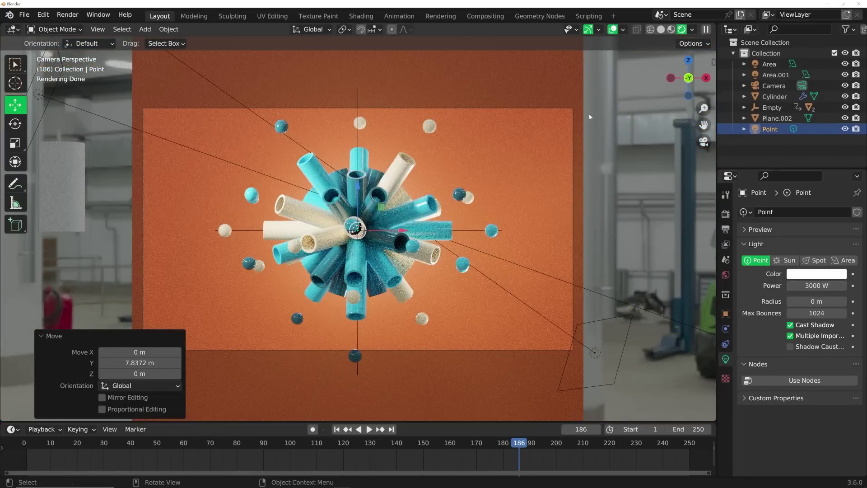
# - Hide the viewport overlays and play the animation to preview the lighting
pyautogui.click(613, 29)
pyautogui.scroll(3, 429, 189)
pyautogui.press('space')
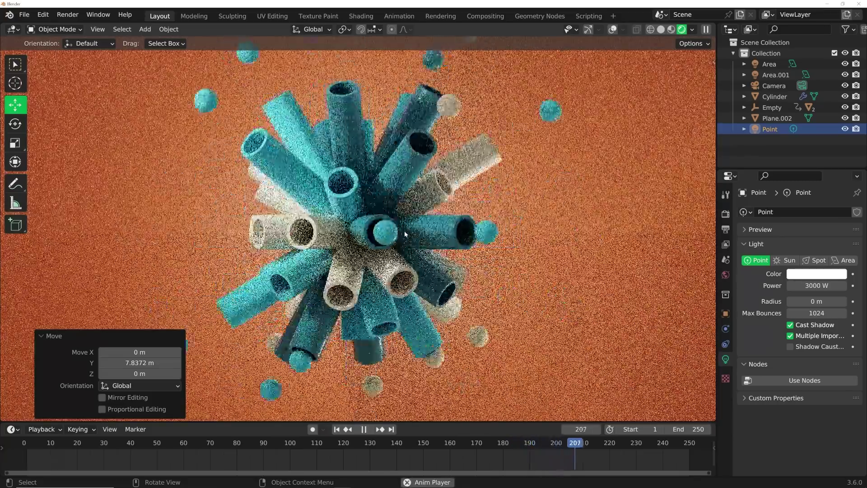
# - Stop playback and set the Color Management Look to High Contrast
pyautogui.scroll(-3, 405, 234)
pyautogui.press('space')
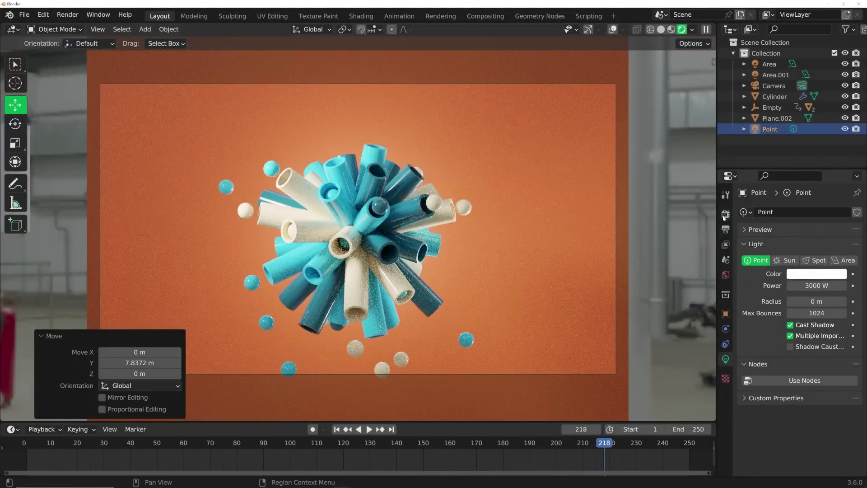
pyautogui.click(725, 215)
pyautogui.scroll(-6, 828, 381)
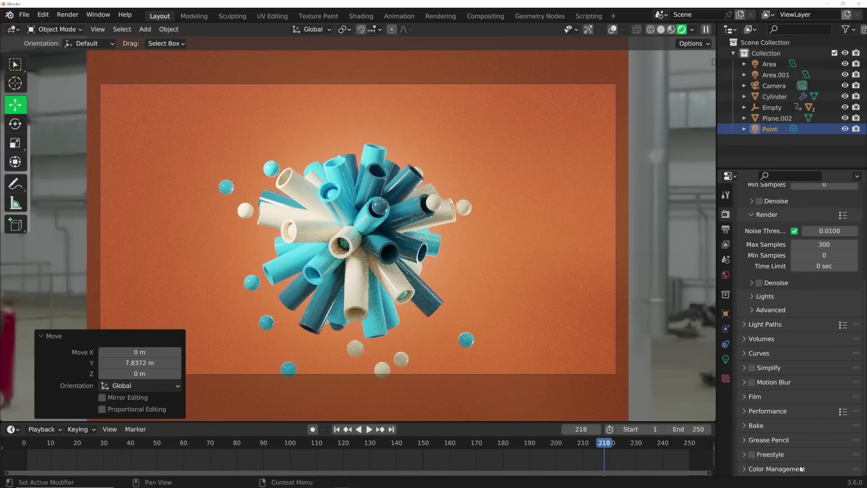
pyautogui.click(802, 468)
pyautogui.scroll(-2, 802, 466)
pyautogui.click(823, 413)
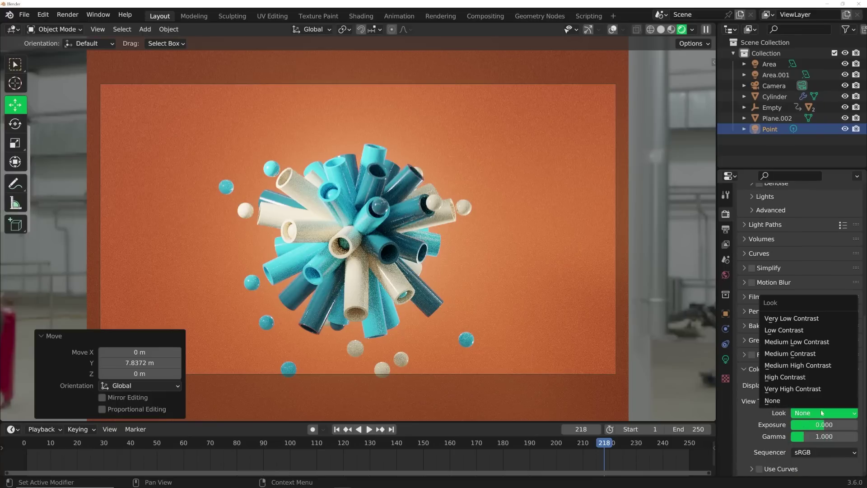
pyautogui.click(797, 378)
# - Play the animation, deselect the light, and lower Exposure to -0.667
pyautogui.press('space')
pyautogui.click(404, 243)
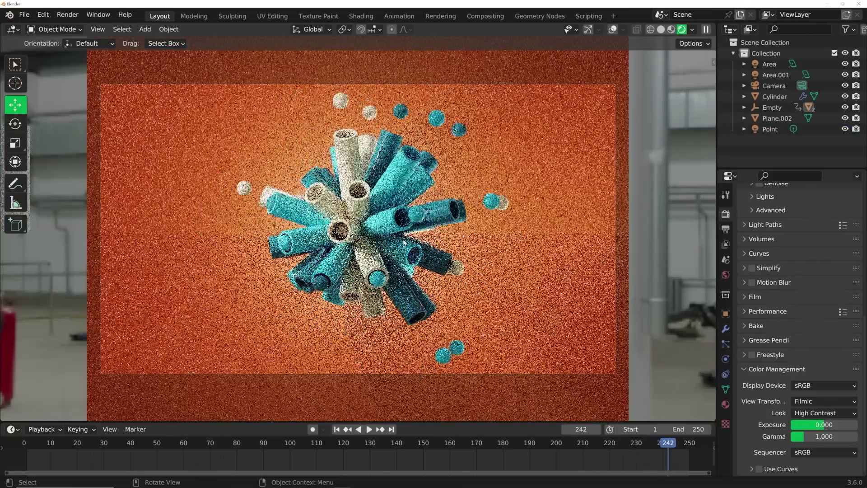
pyautogui.scroll(5, 407, 242)
pyautogui.scroll(-2, 411, 239)
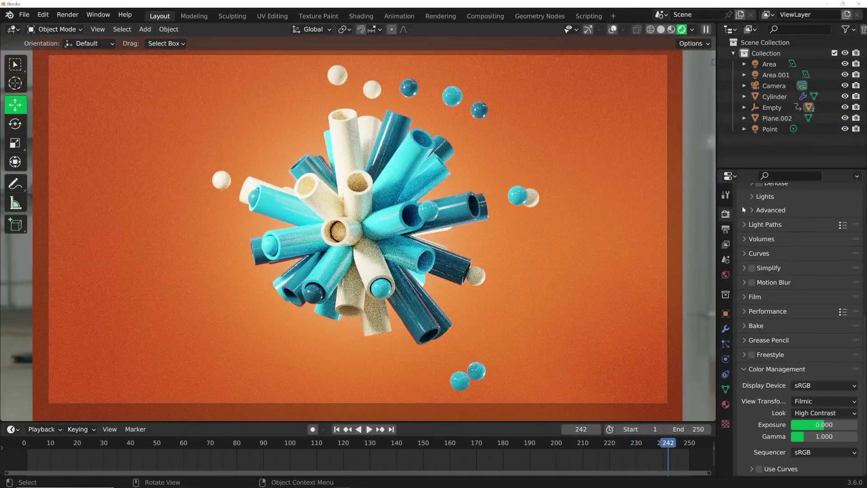
pyautogui.moveTo(824, 424); pyautogui.dragTo(815, 425)
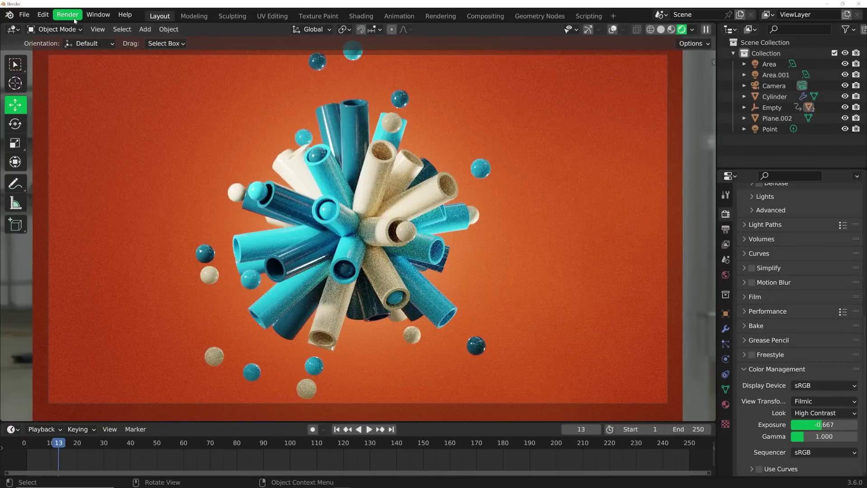
# - Limit all Max Bounces to 1 and turn off reflective and refractive caustics
pyautogui.click(74, 18)
pyautogui.scroll(5, 832, 194)
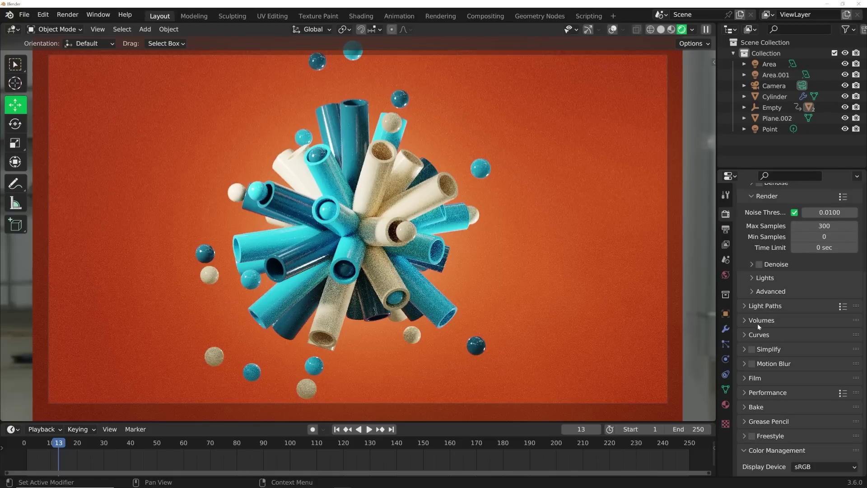
pyautogui.click(790, 306)
pyautogui.scroll(-2, 815, 305)
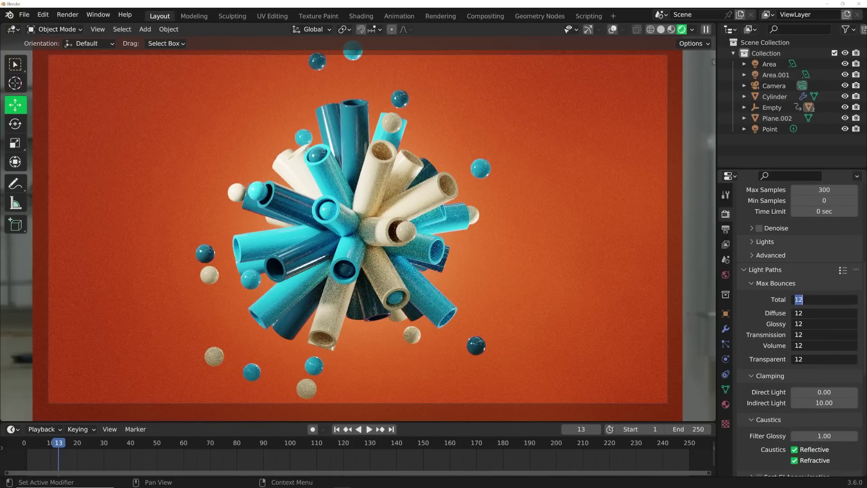
pyautogui.press('Return')
pyautogui.moveTo(804, 452); pyautogui.dragTo(803, 461)
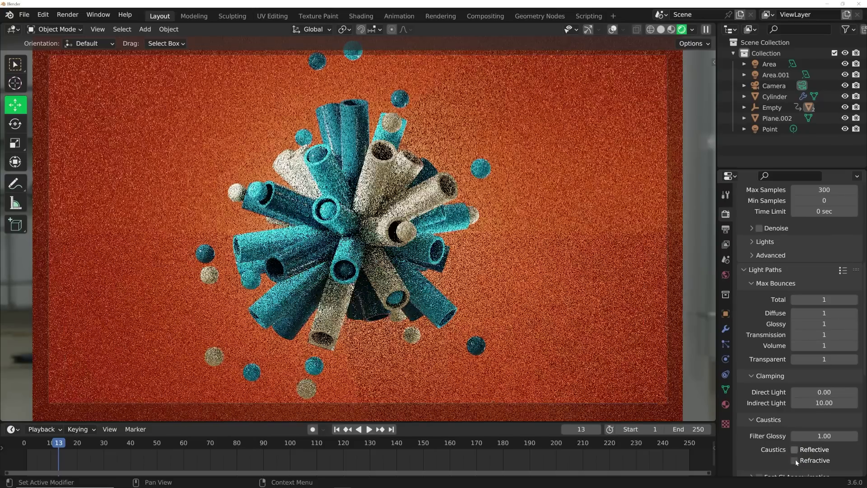
# - Render a test image of frame 13, then close the render window
pyautogui.click(71, 15)
pyautogui.click(78, 26)
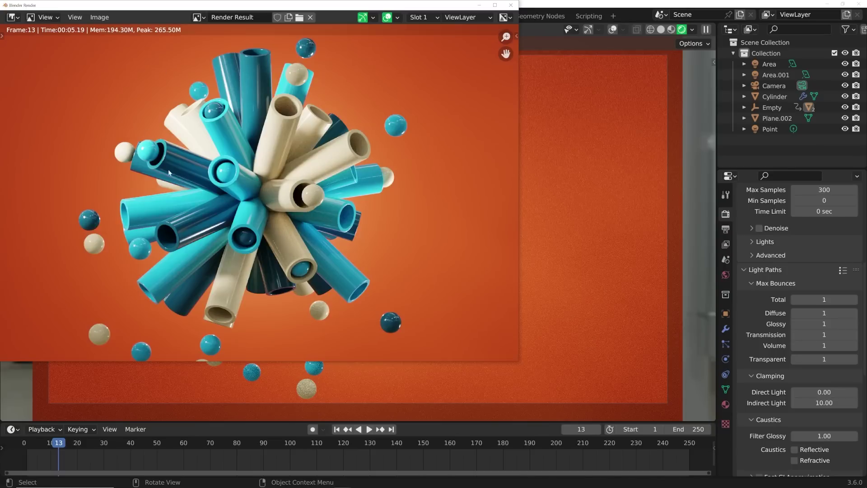
pyautogui.scroll(-2, 288, 156)
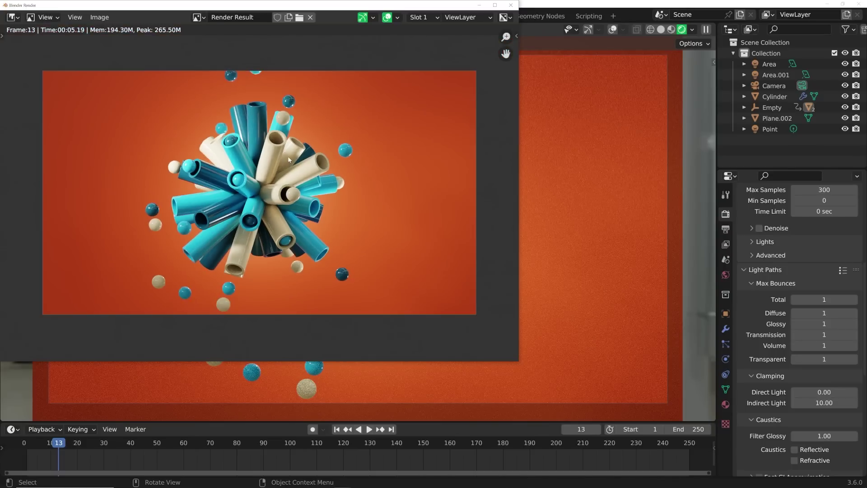
pyautogui.click(507, 6)
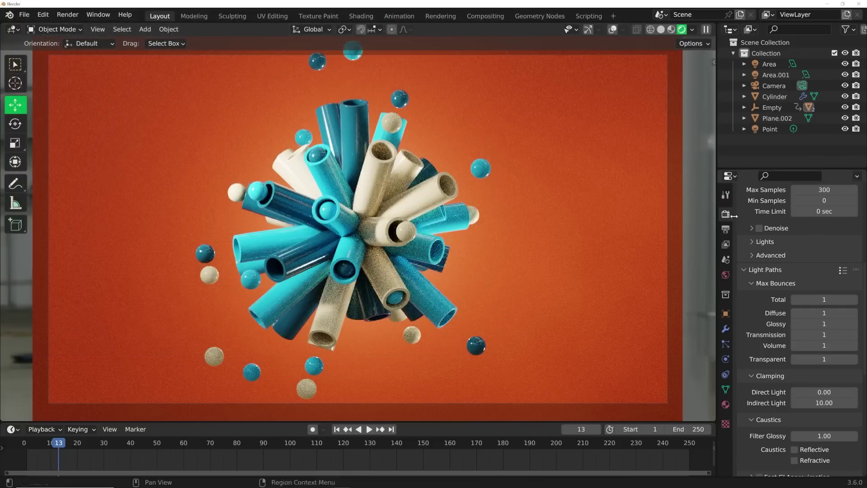
# - Review Output properties: 1920×1080 at 100%, frames 1–250, PNG file format kept
pyautogui.scroll(-8, 767, 265)
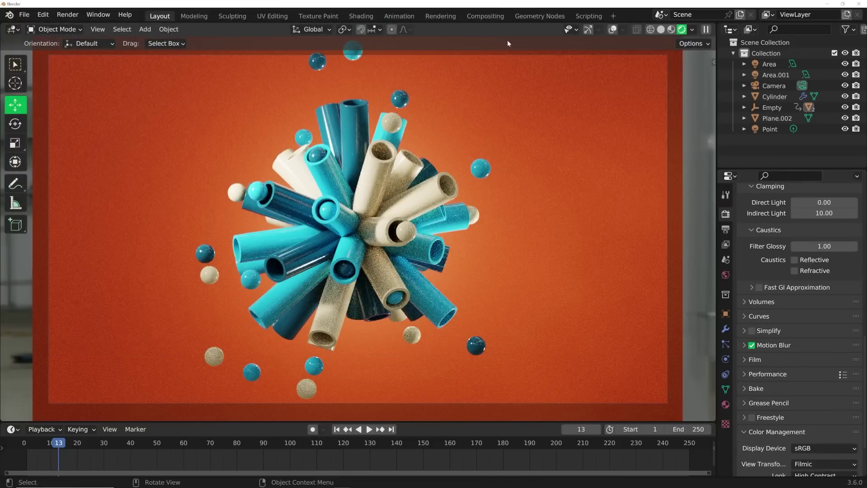
pyautogui.click(726, 230)
pyautogui.scroll(5, 842, 296)
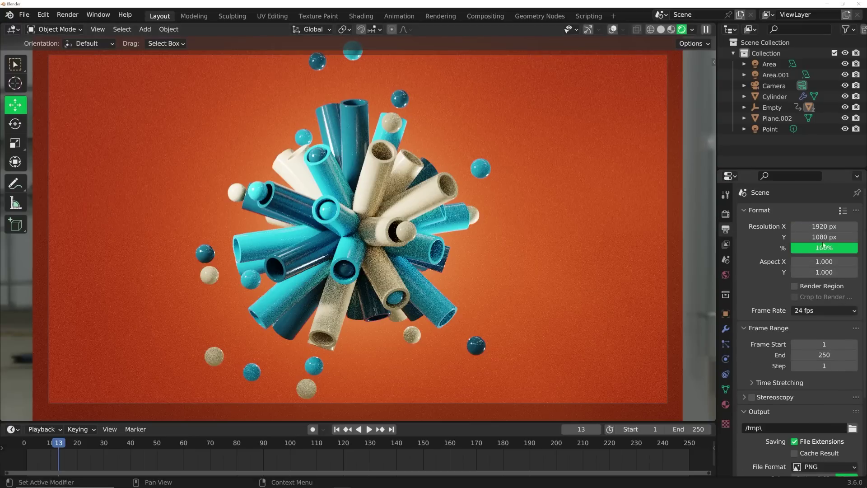
pyautogui.scroll(-4, 849, 325)
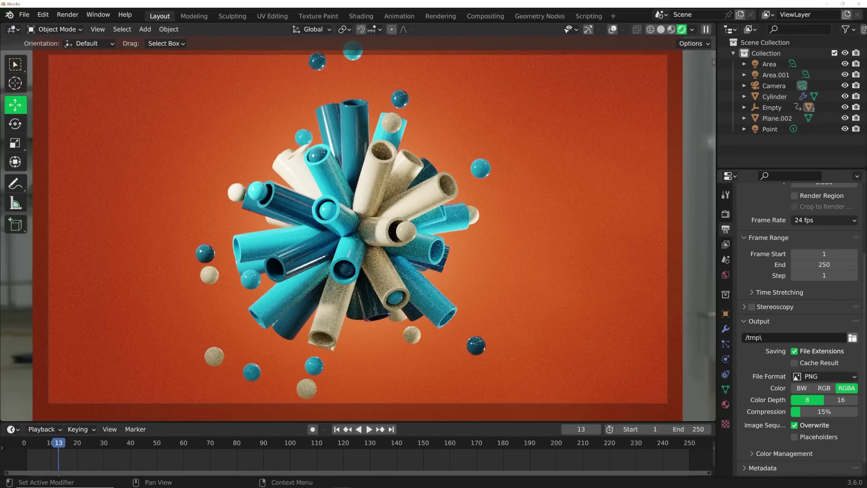
pyautogui.scroll(-1, 834, 345)
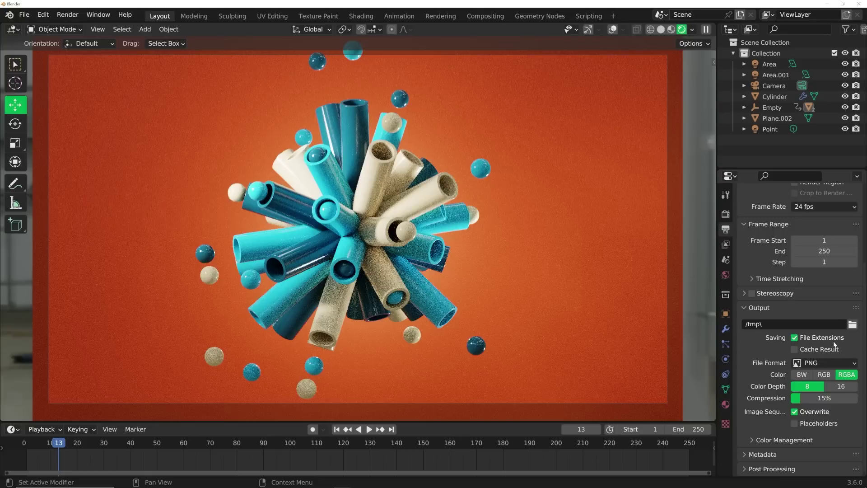
pyautogui.click(821, 364)
pyautogui.click(821, 364)
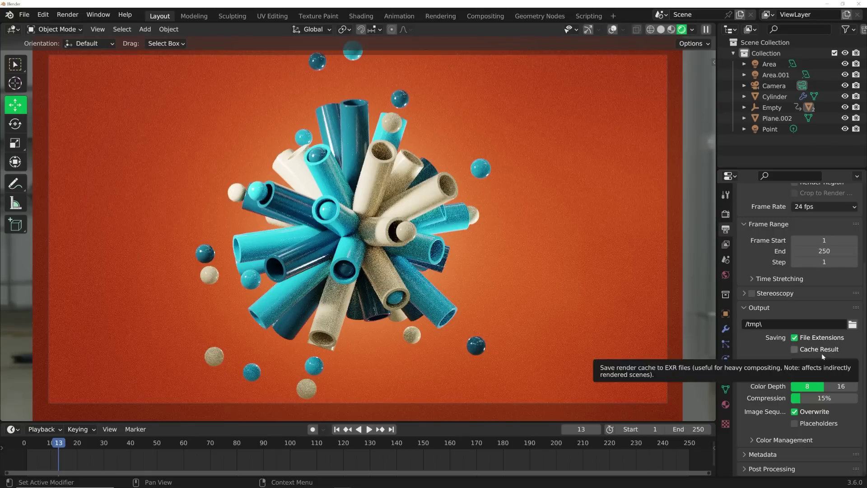
# - Switch the viewport to Solid shading and set File Format to FFmpeg Video
pyautogui.click(660, 29)
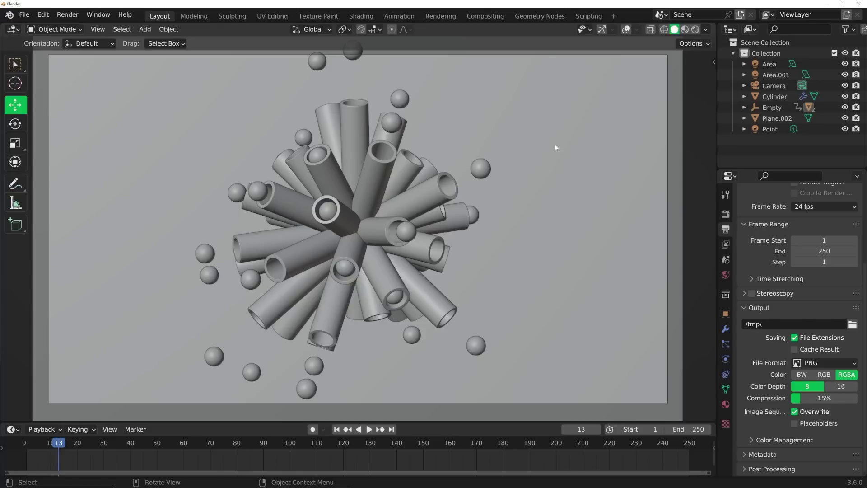
pyautogui.click(815, 364)
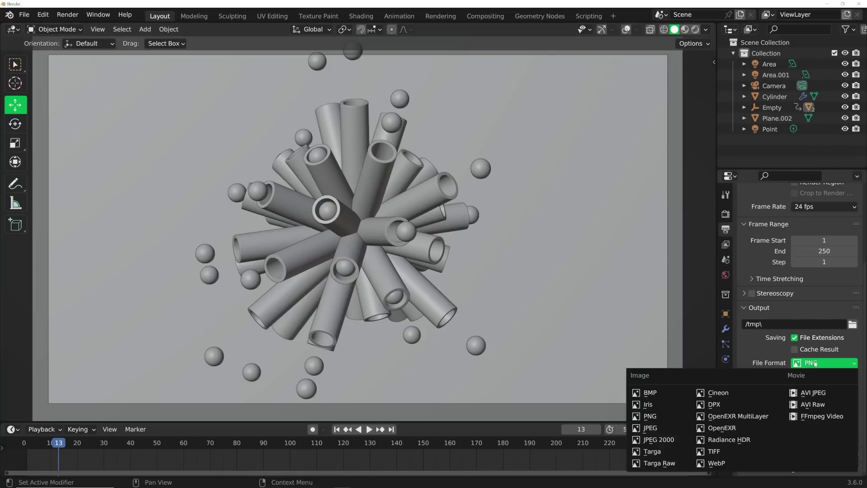
pyautogui.click(807, 416)
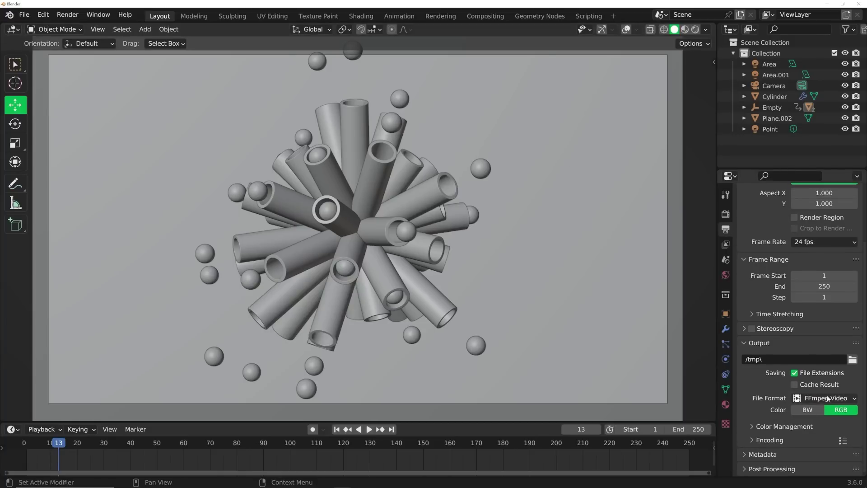
# - Set the encoding container to MPEG-4 with Perceptually Lossless output quality
pyautogui.click(779, 439)
pyautogui.scroll(-3, 804, 433)
pyautogui.click(820, 412)
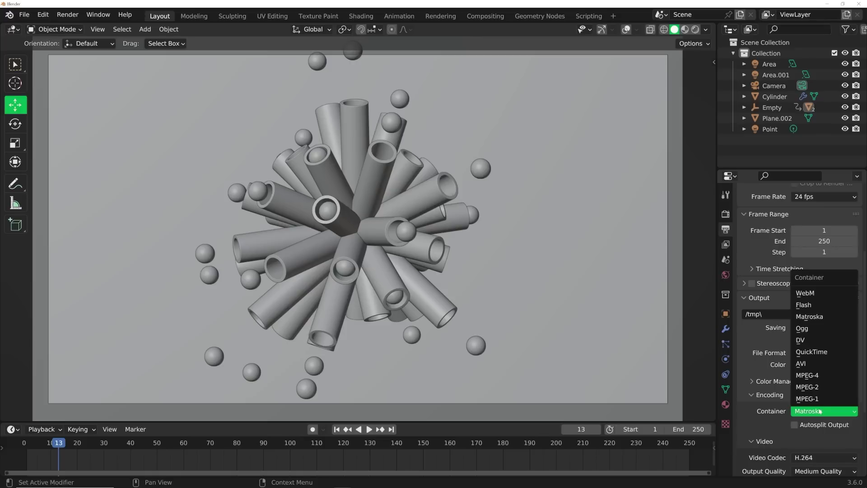
pyautogui.click(820, 381)
pyautogui.scroll(-2, 818, 420)
pyautogui.click(818, 435)
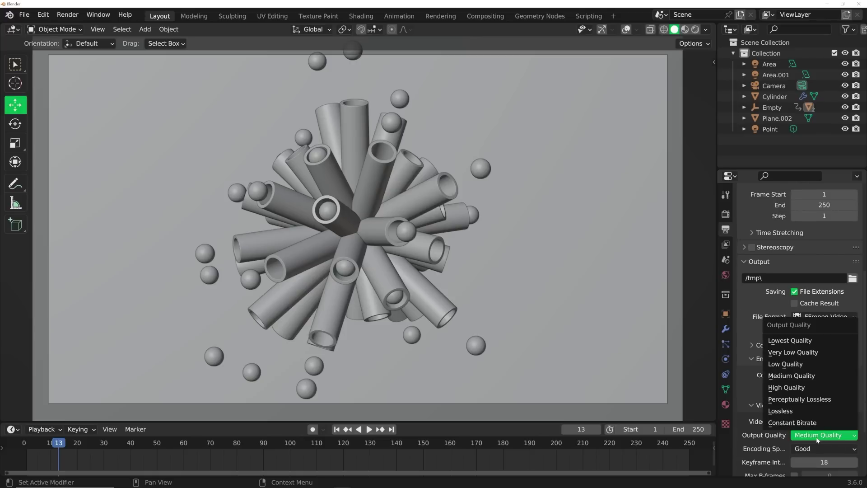
pyautogui.click(801, 399)
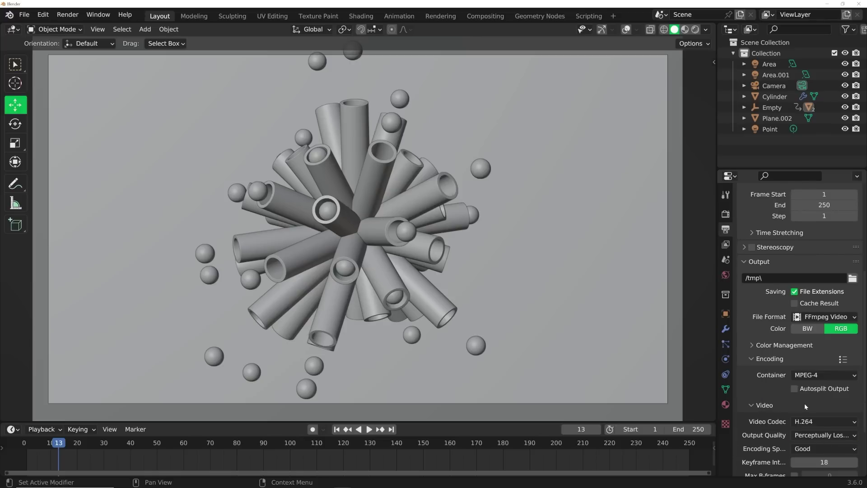
pyautogui.click(69, 14)
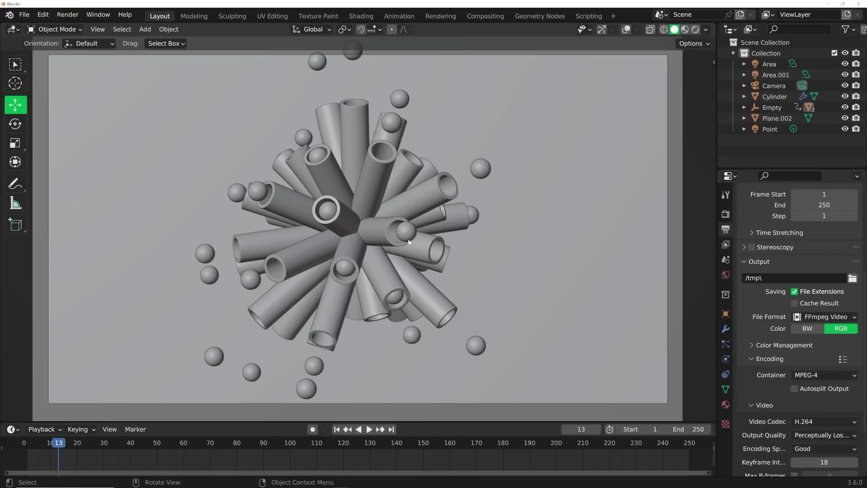